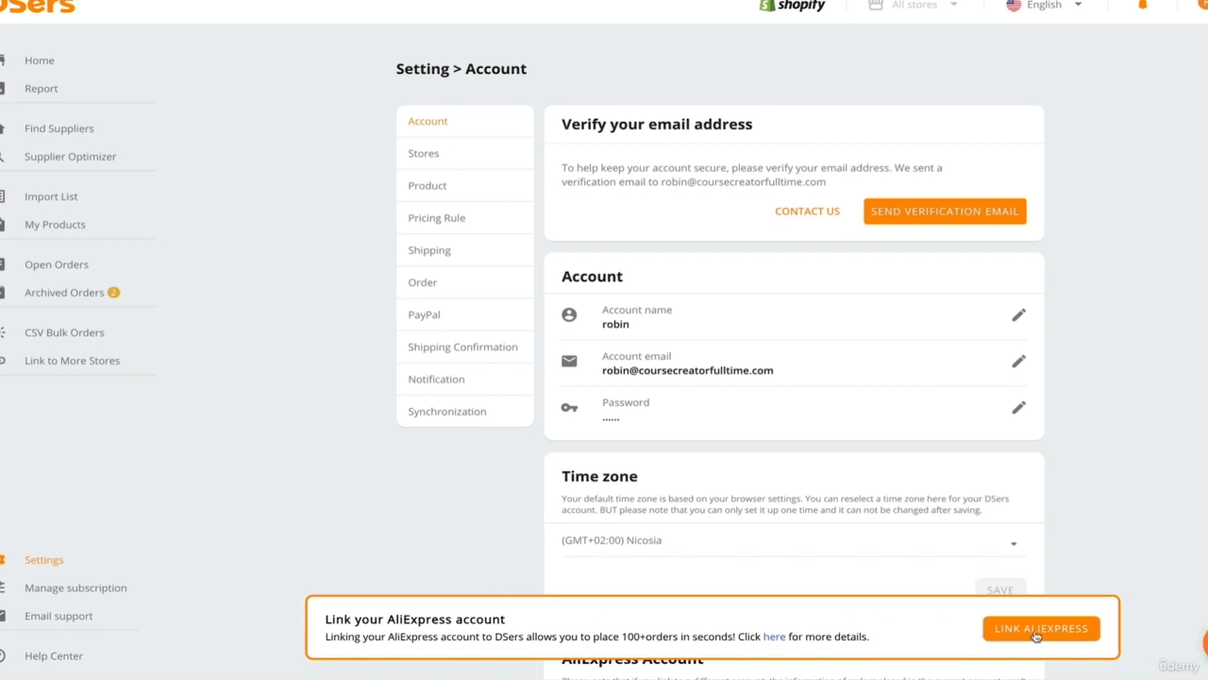
- Link and authorize the AliExpress account, and verify the account's email address through the confirmation email
click(981, 630)
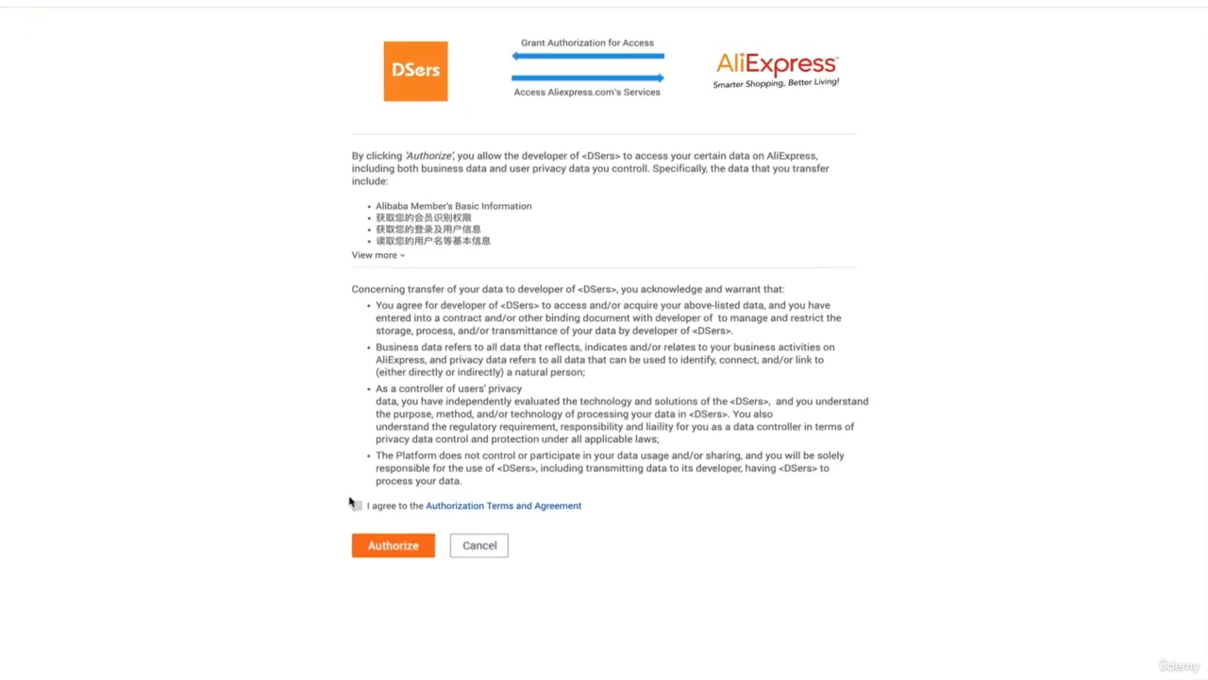
click(366, 564)
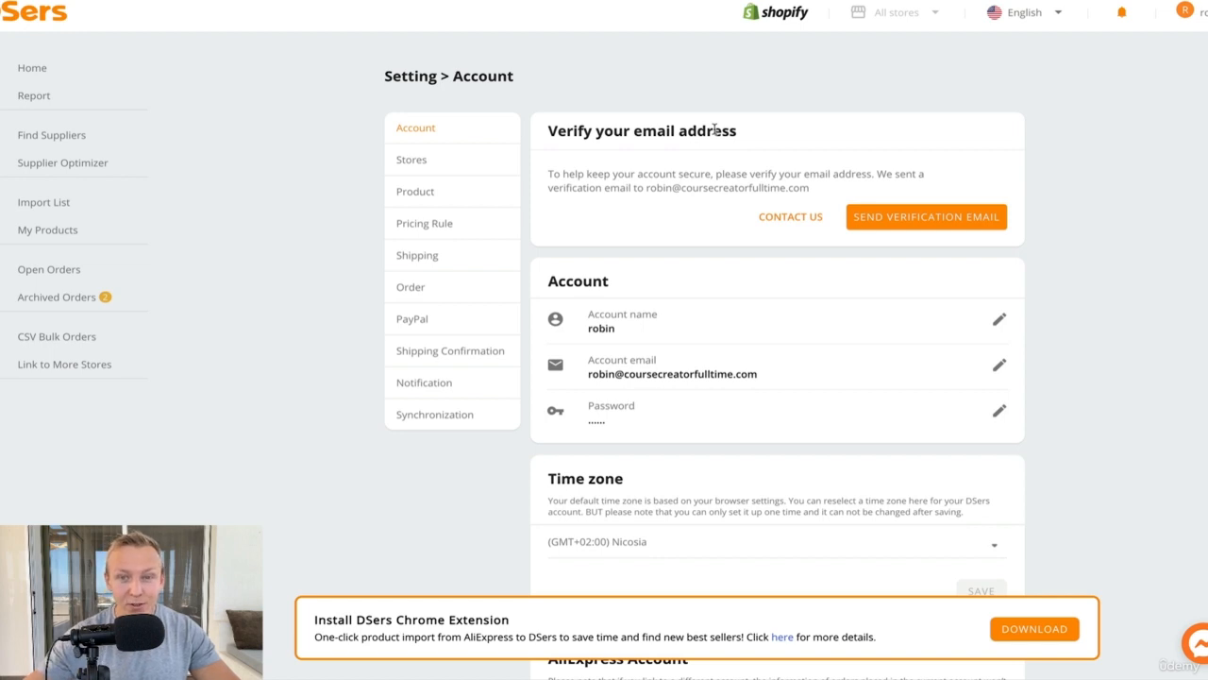
click(925, 218)
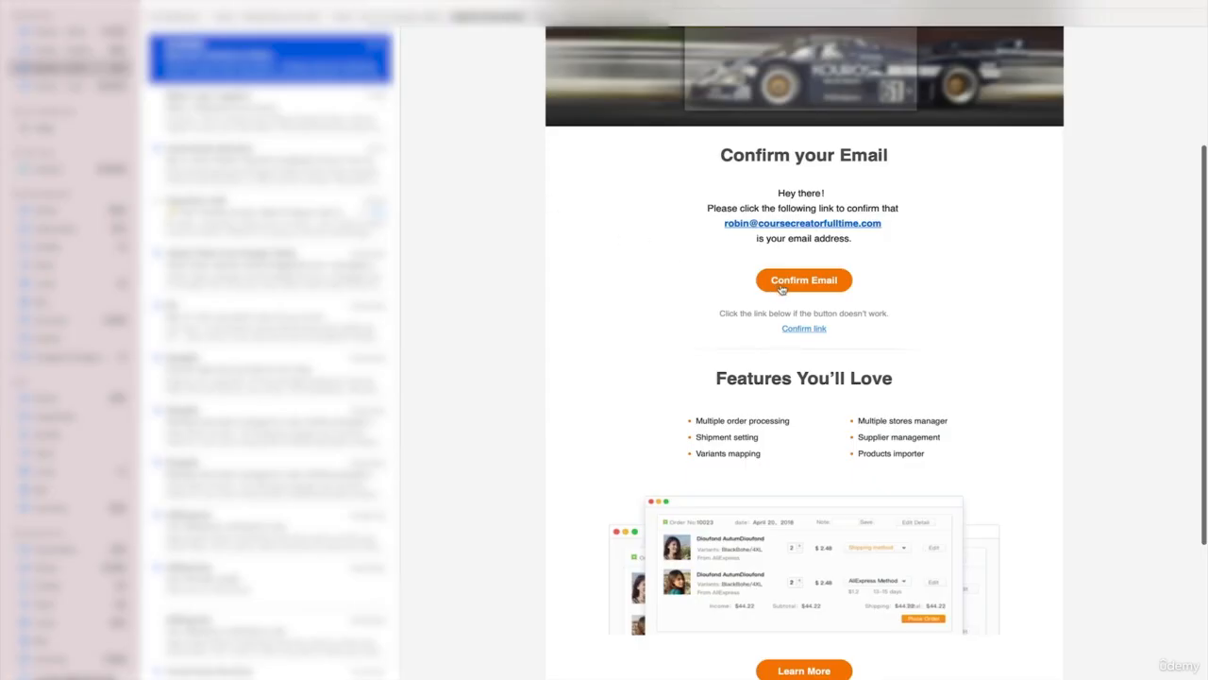
click(801, 282)
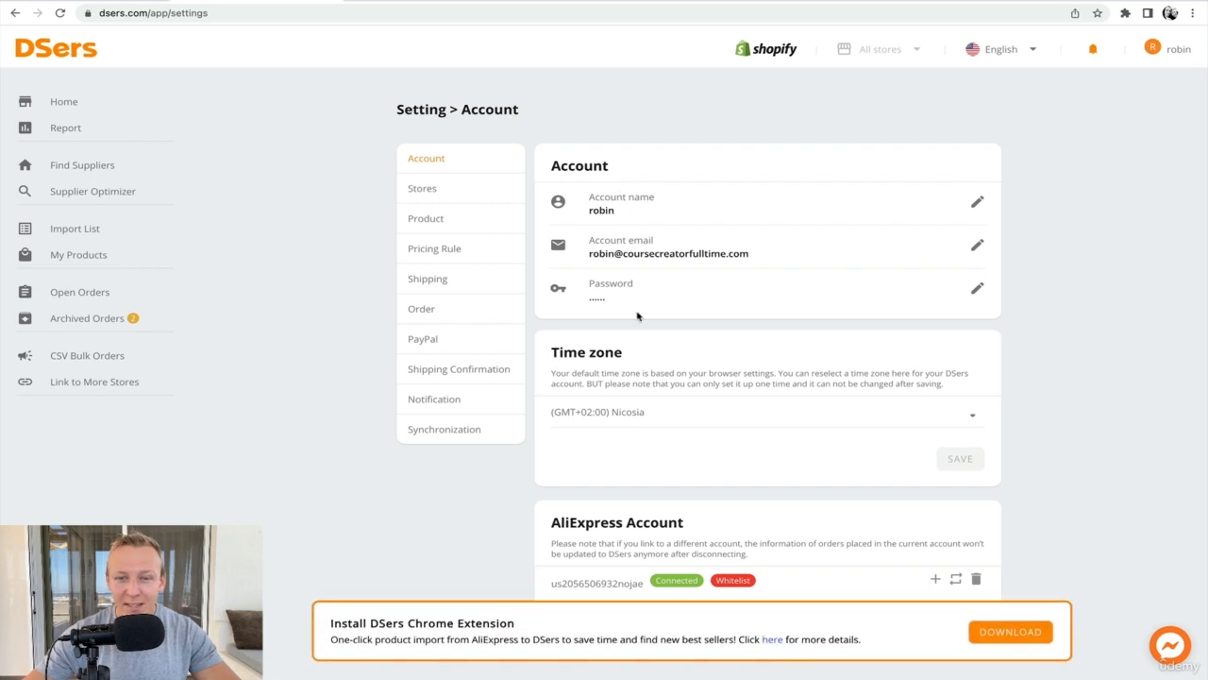
- Review the linked AliExpress account and the Shopify store settings, and open the Product settings
scroll(660, 312, down, 2)
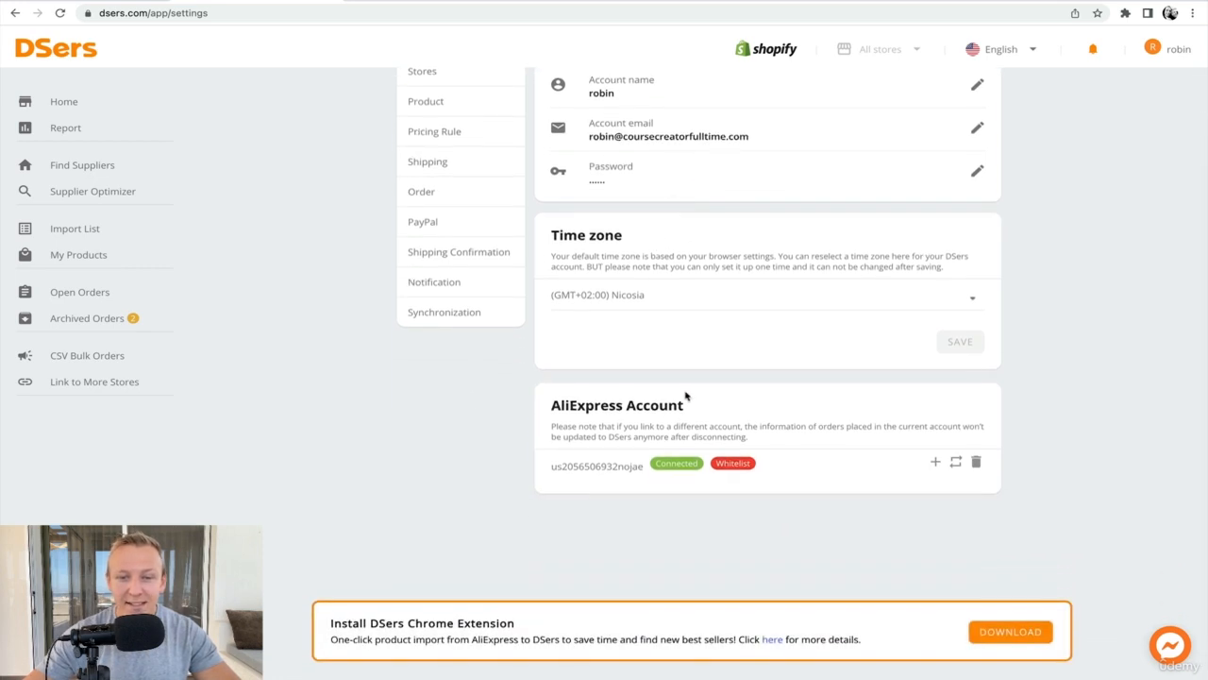
drag(694, 409, 568, 406)
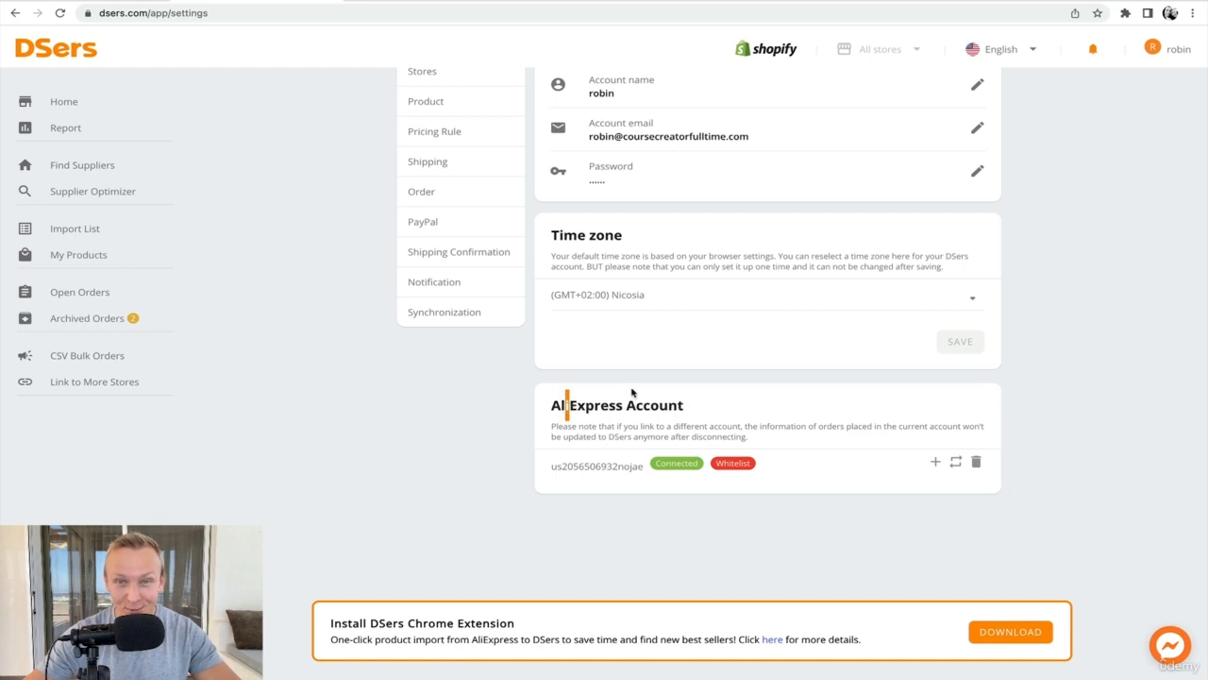
scroll(632, 391, up, 2)
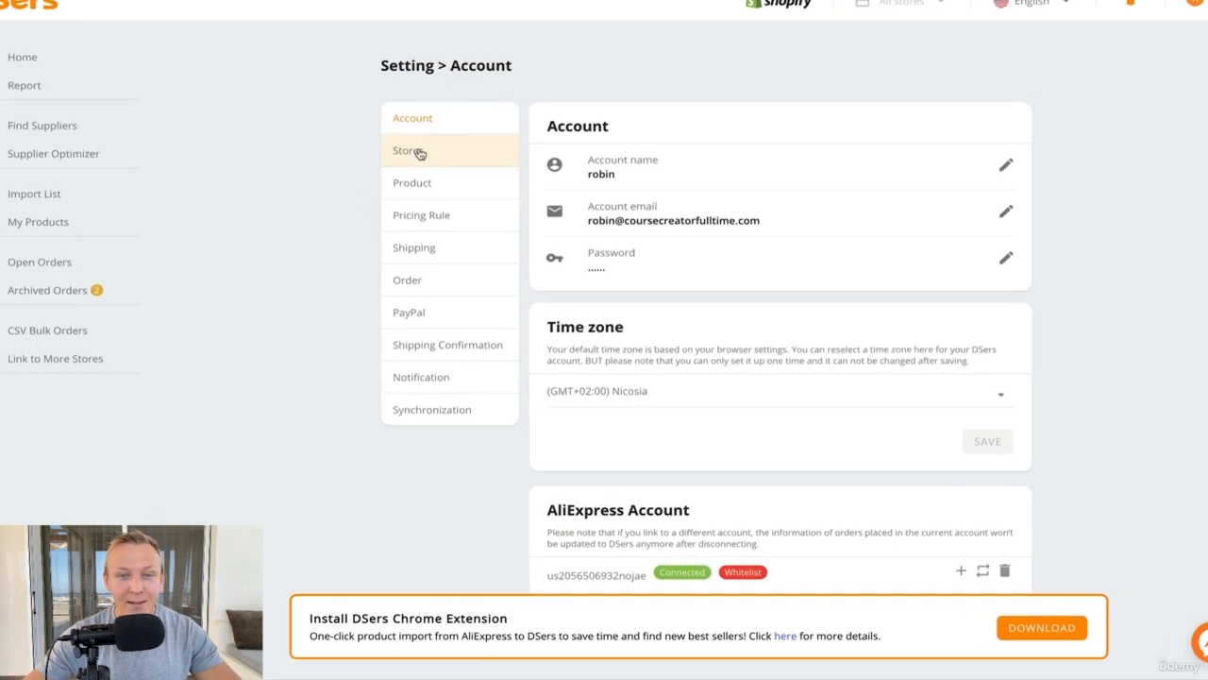
click(457, 186)
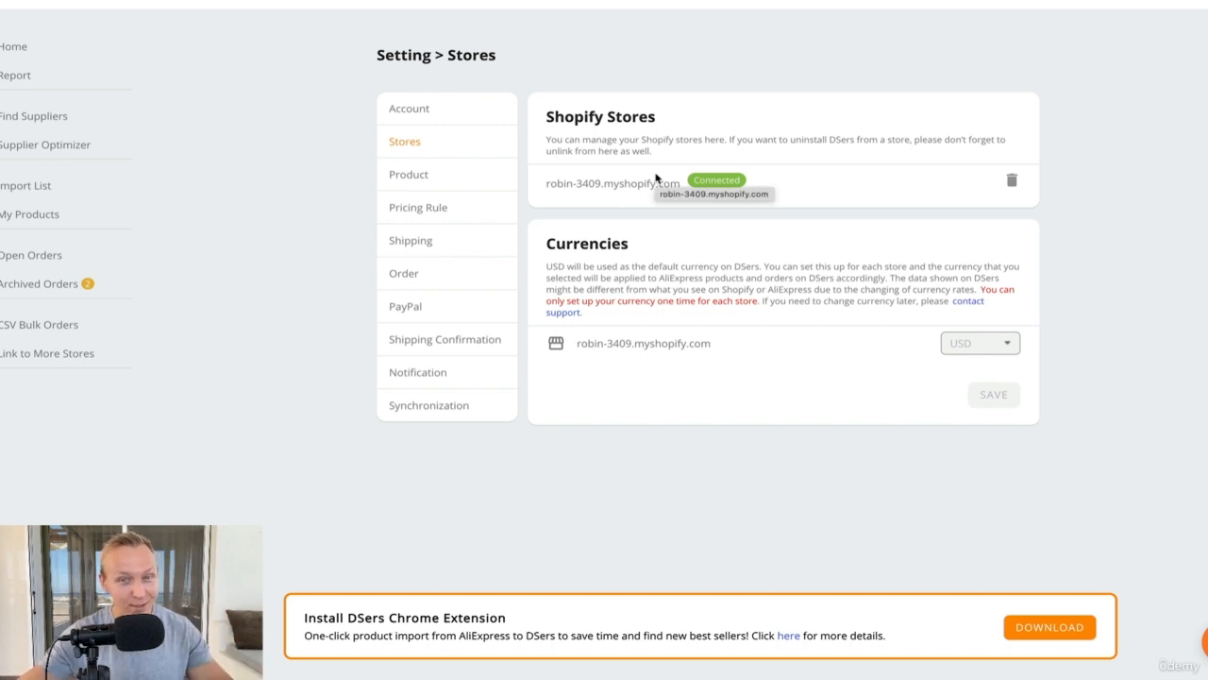
click(434, 174)
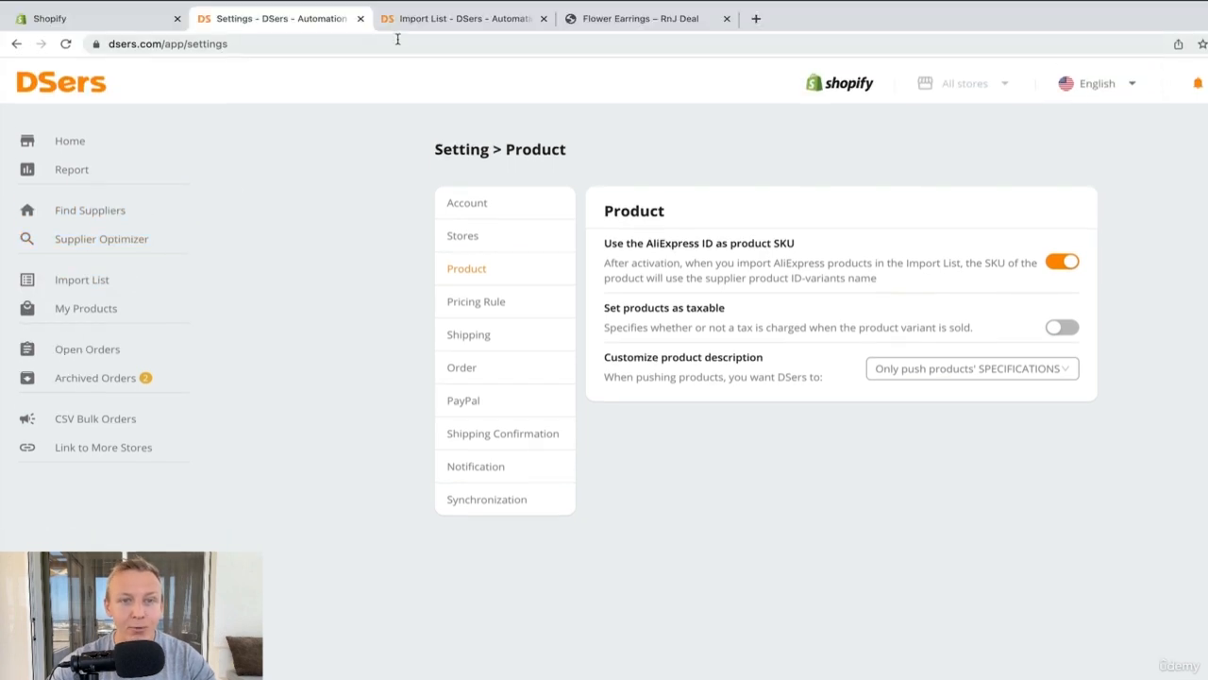
- Open the boho flower earrings from the Import List for editing and examine the specifications and overview in their description
click(111, 195)
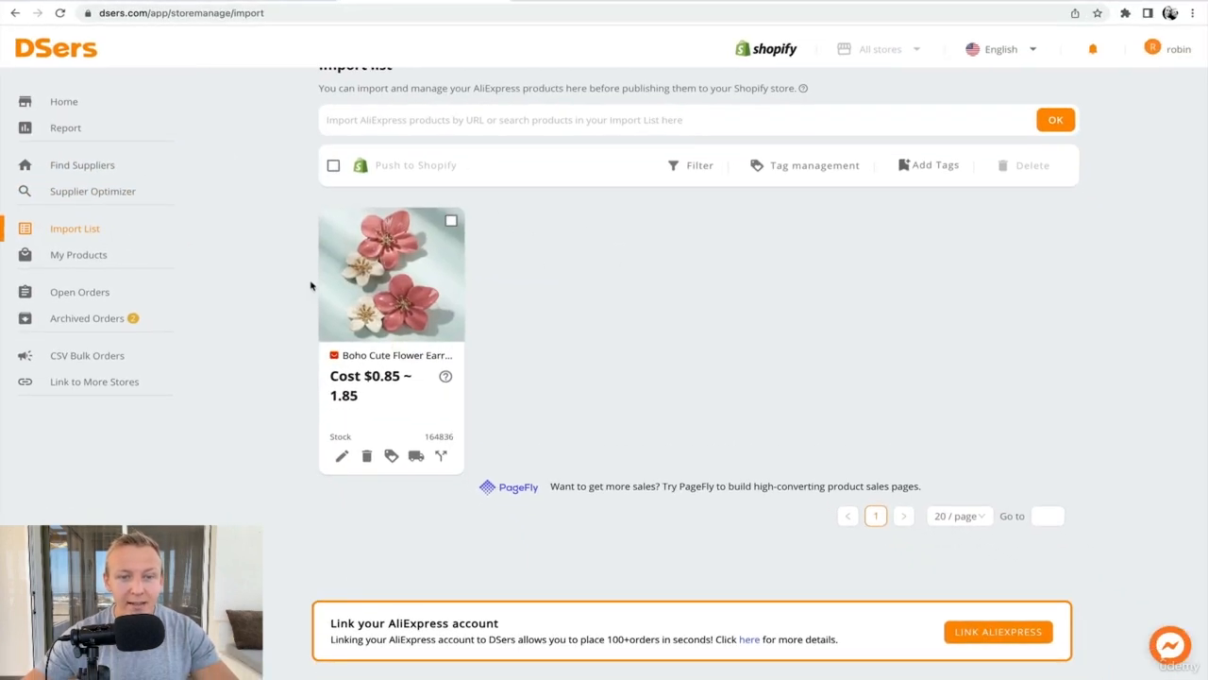
click(342, 456)
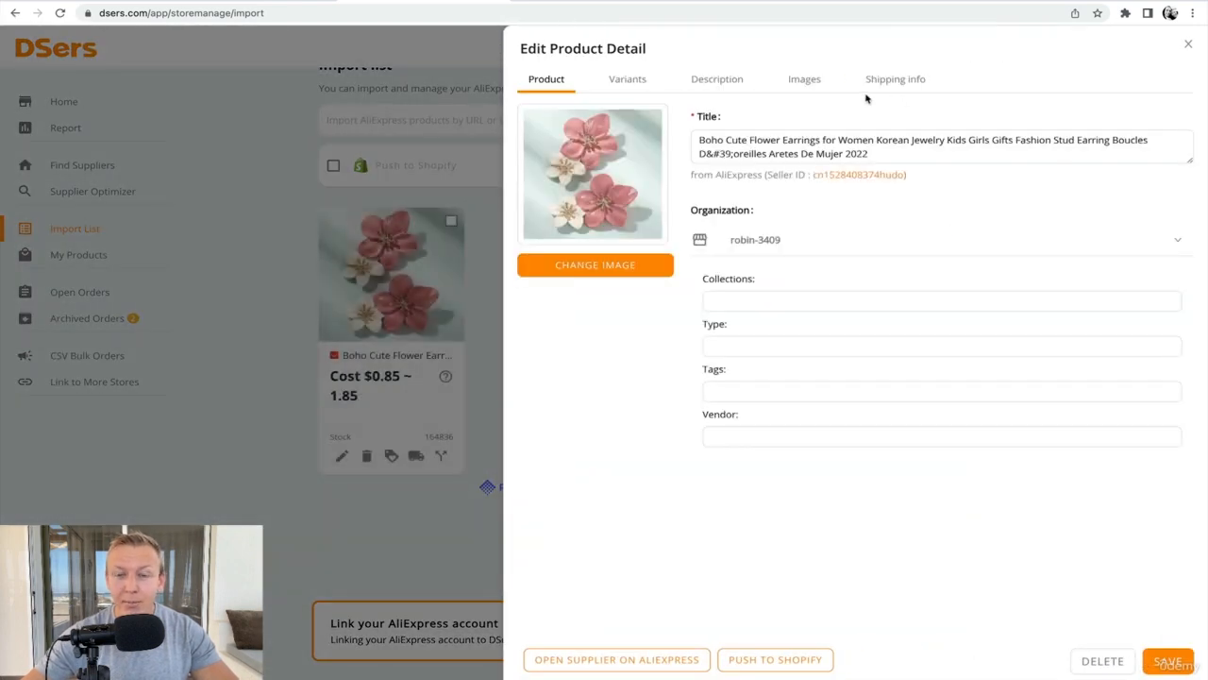
click(721, 87)
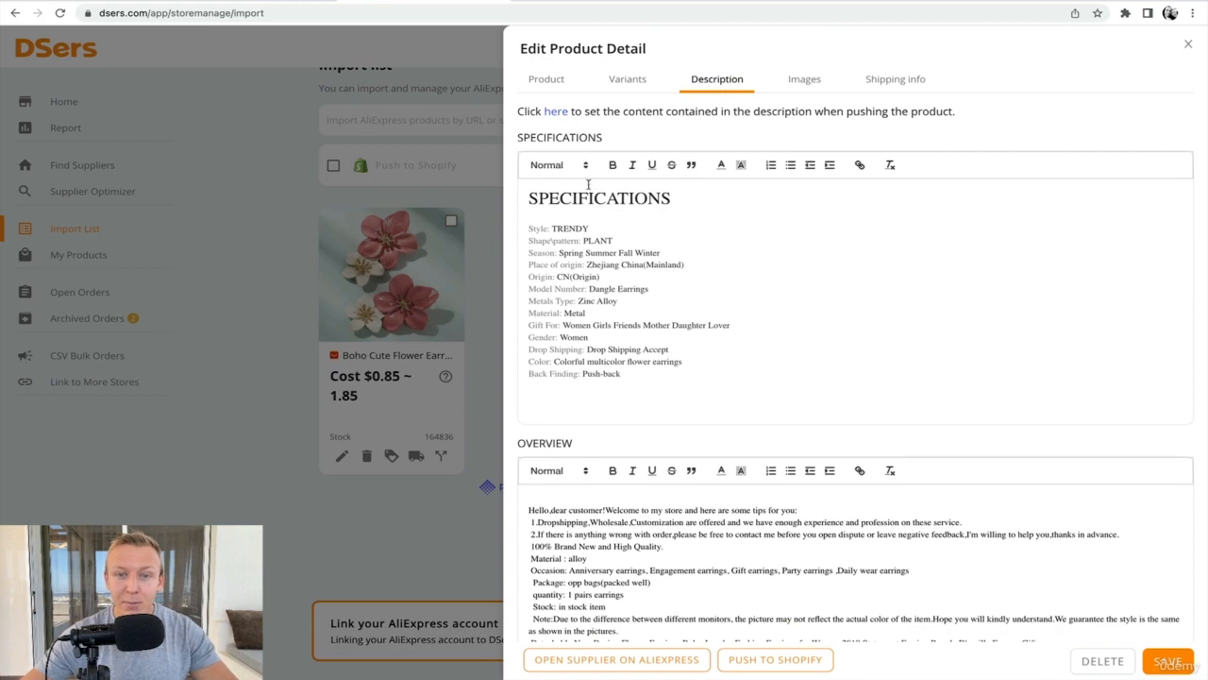
scroll(576, 264, down, 3)
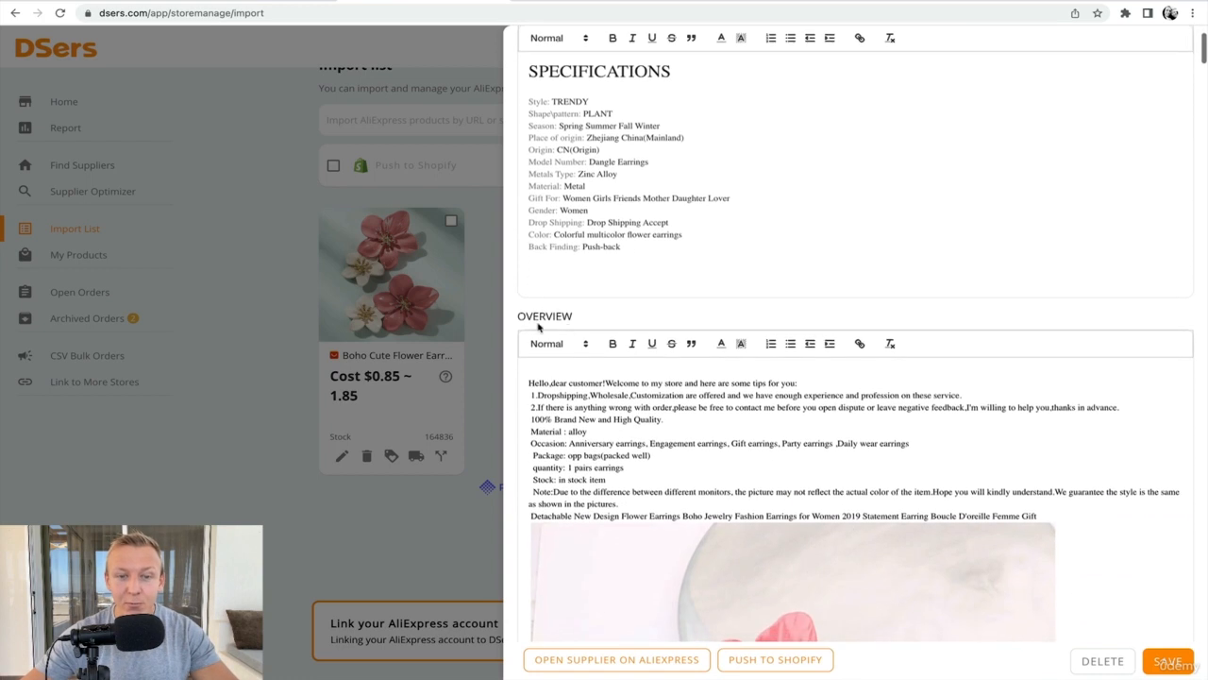
scroll(549, 317, up, 3)
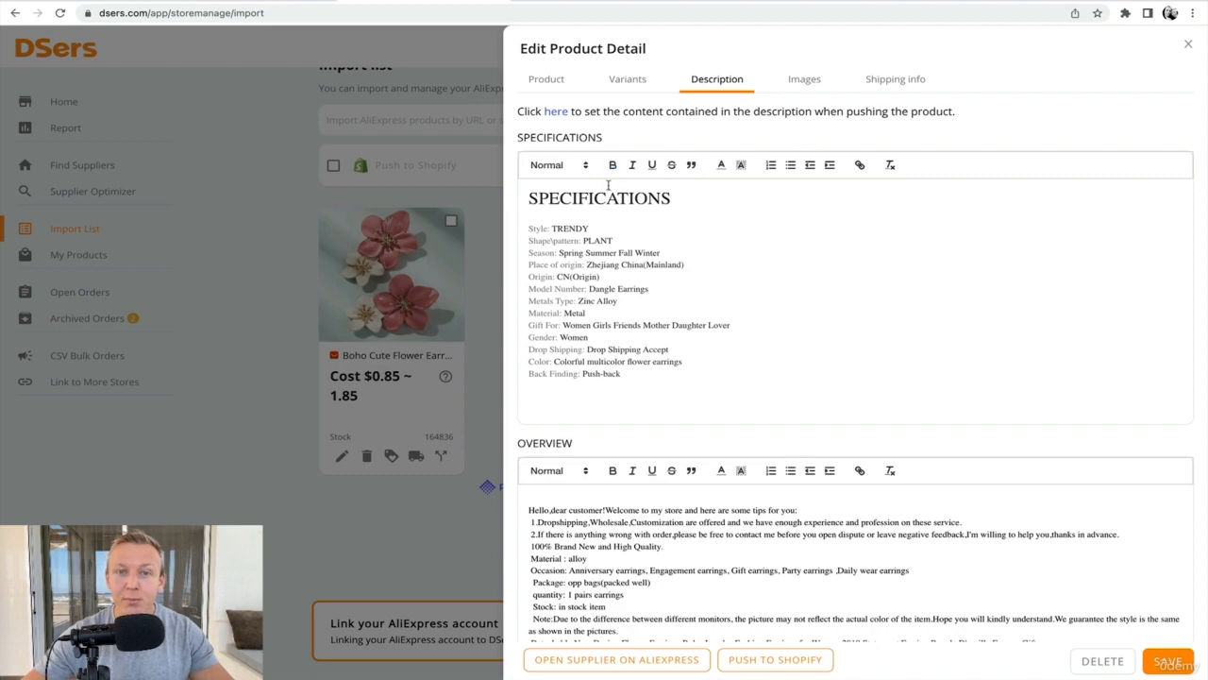
- Check the available Customize product description options in the Product settings, keeping "Only push products' SPECIFICATIONS"
mouse_move(345, 1)
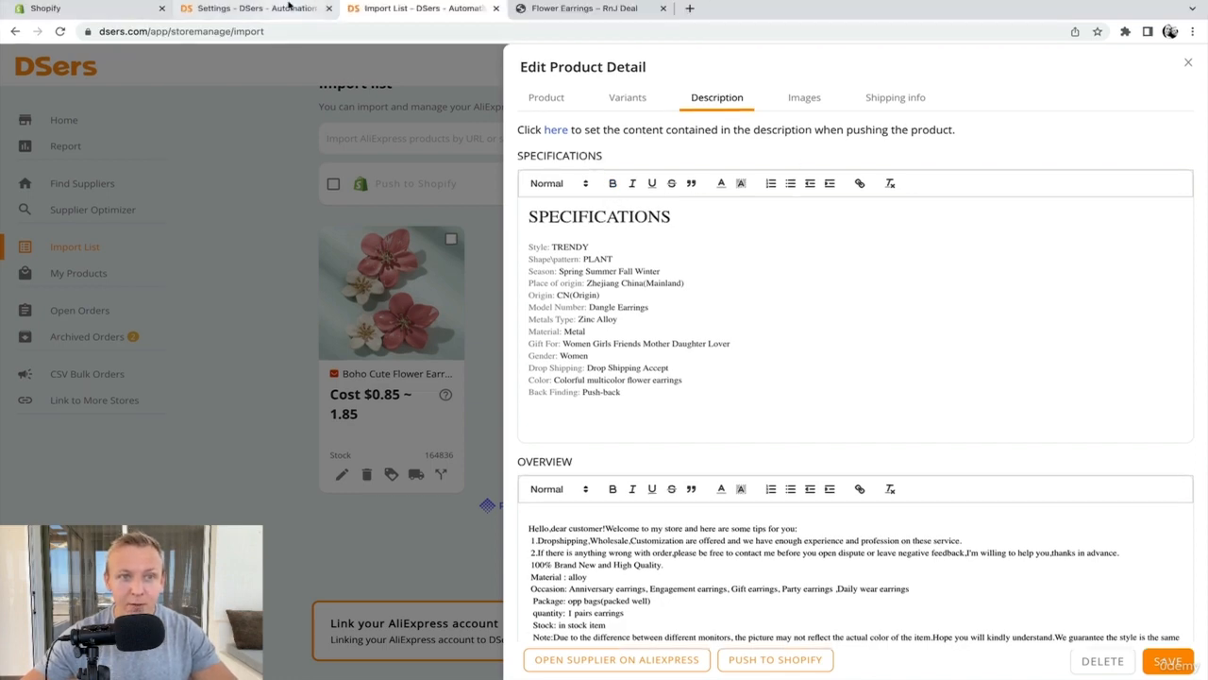
click(250, 7)
click(925, 312)
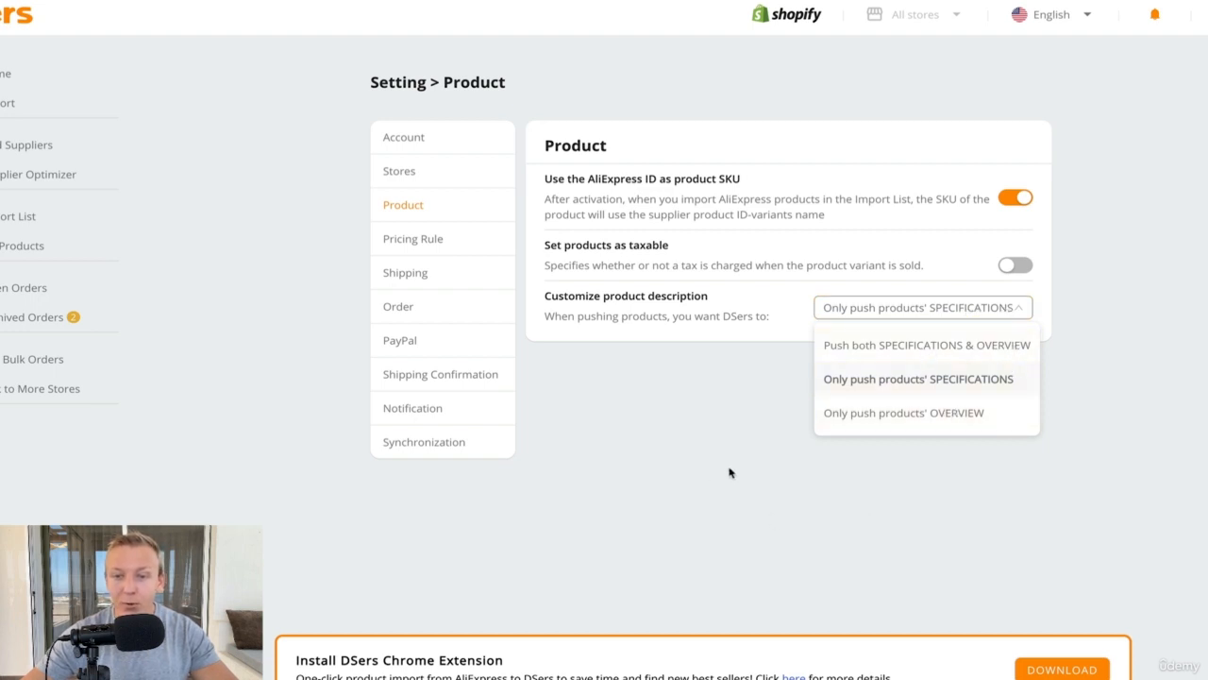
click(728, 415)
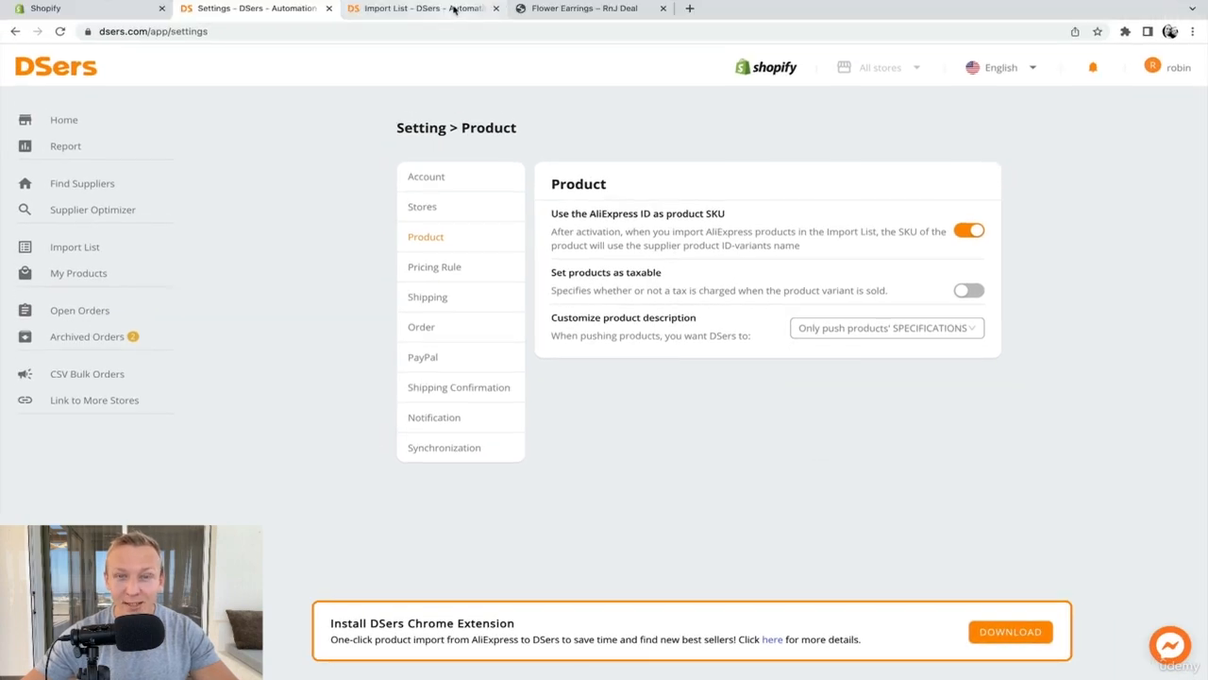
- Compare the earrings' overview and specifications text with the product description option chosen in the Product settings
click(454, 8)
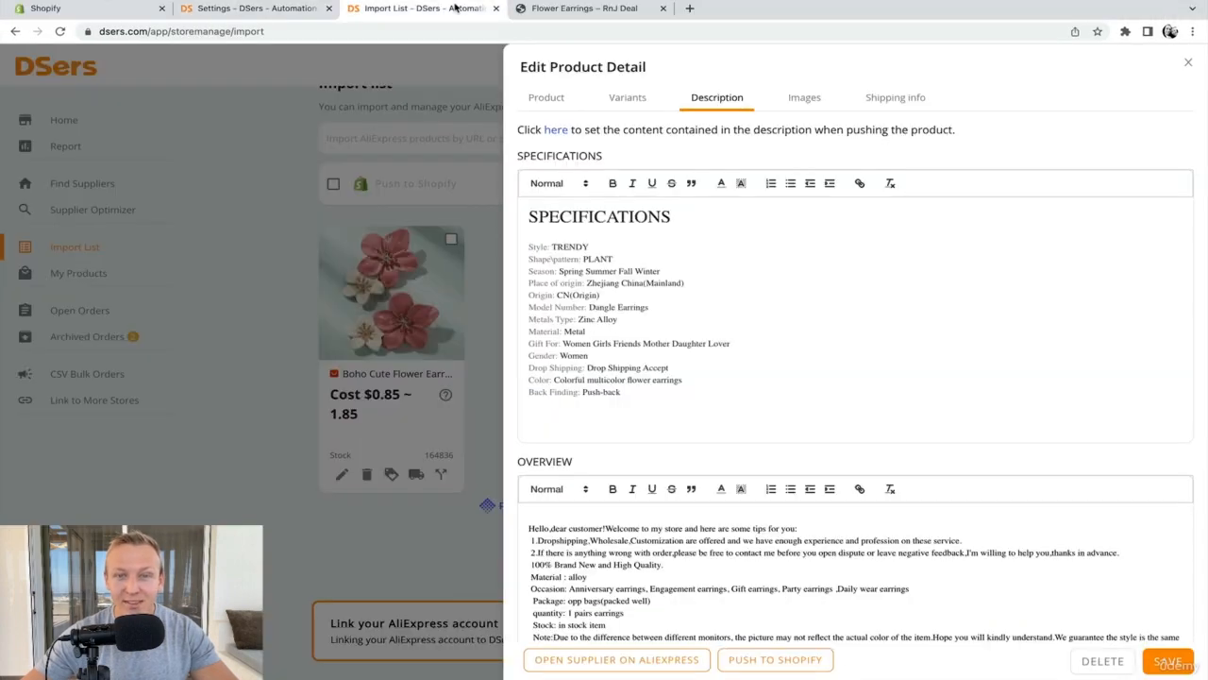
scroll(635, 624, down, 4)
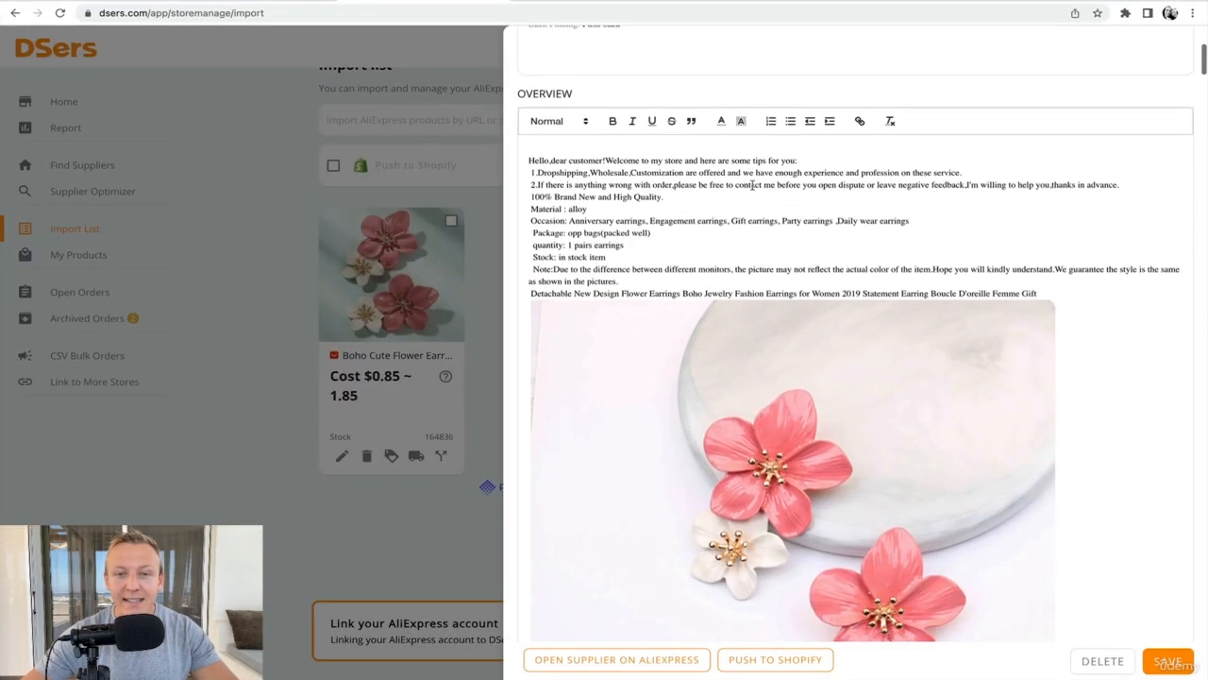
scroll(887, 269, up, 4)
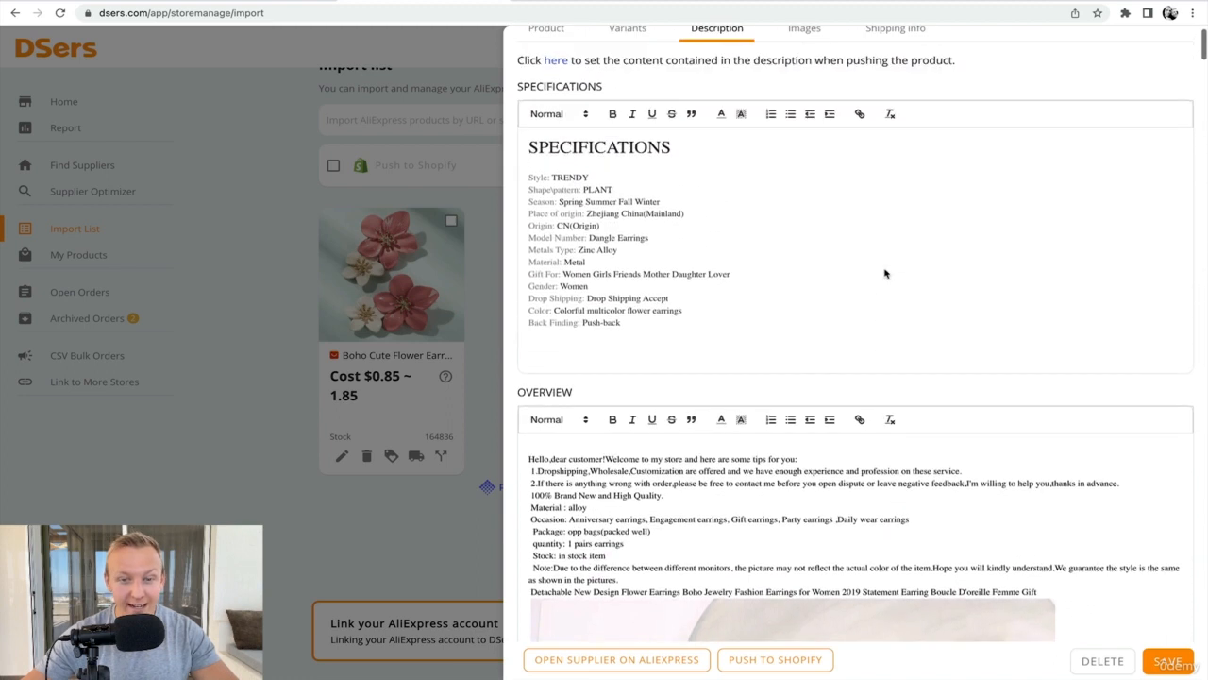
drag(510, 206, 672, 265)
drag(652, 381, 530, 193)
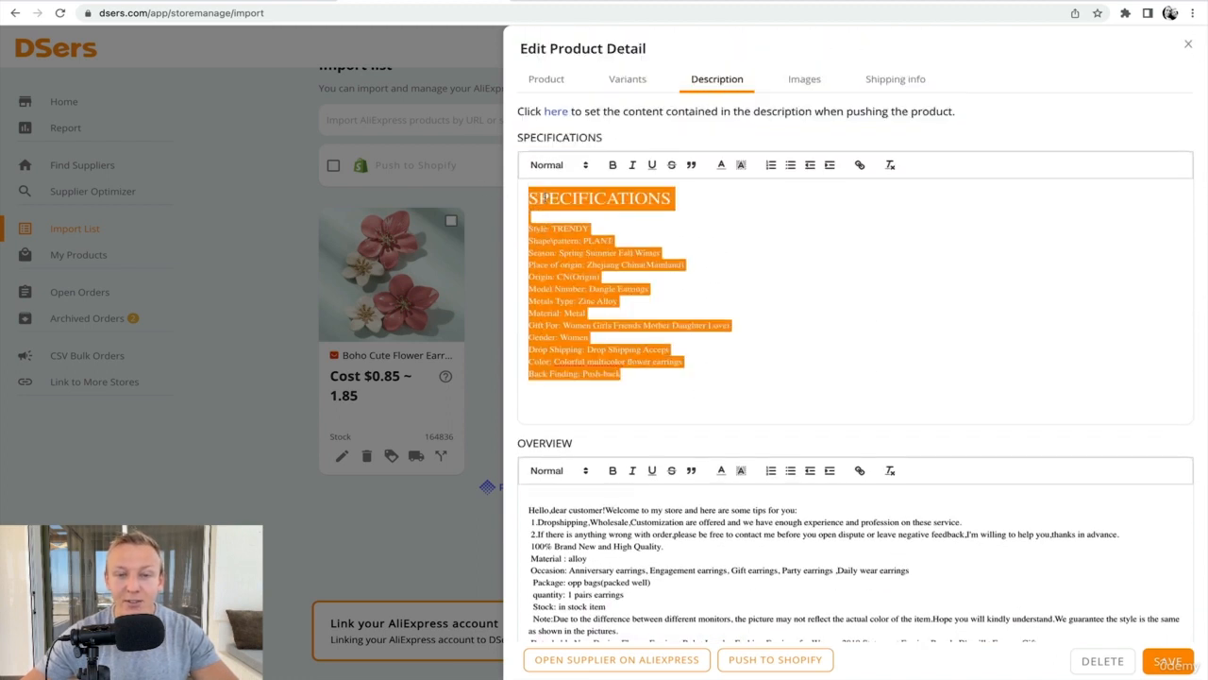
click(642, 248)
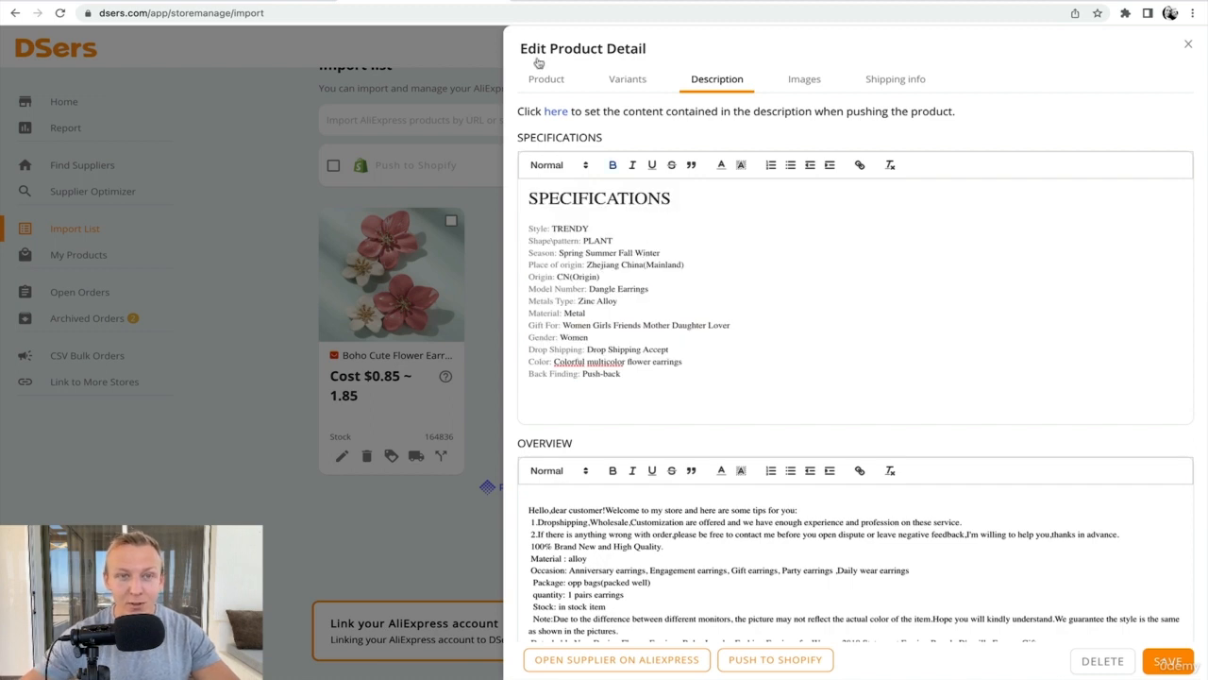
click(251, 9)
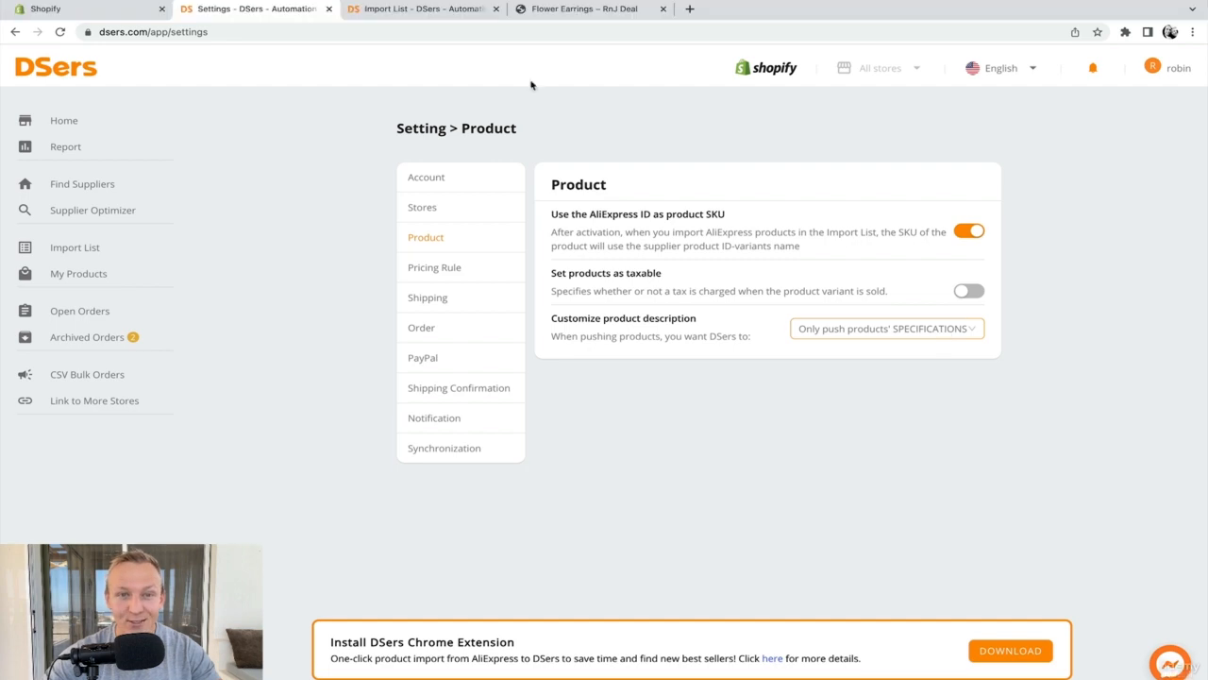
click(415, 12)
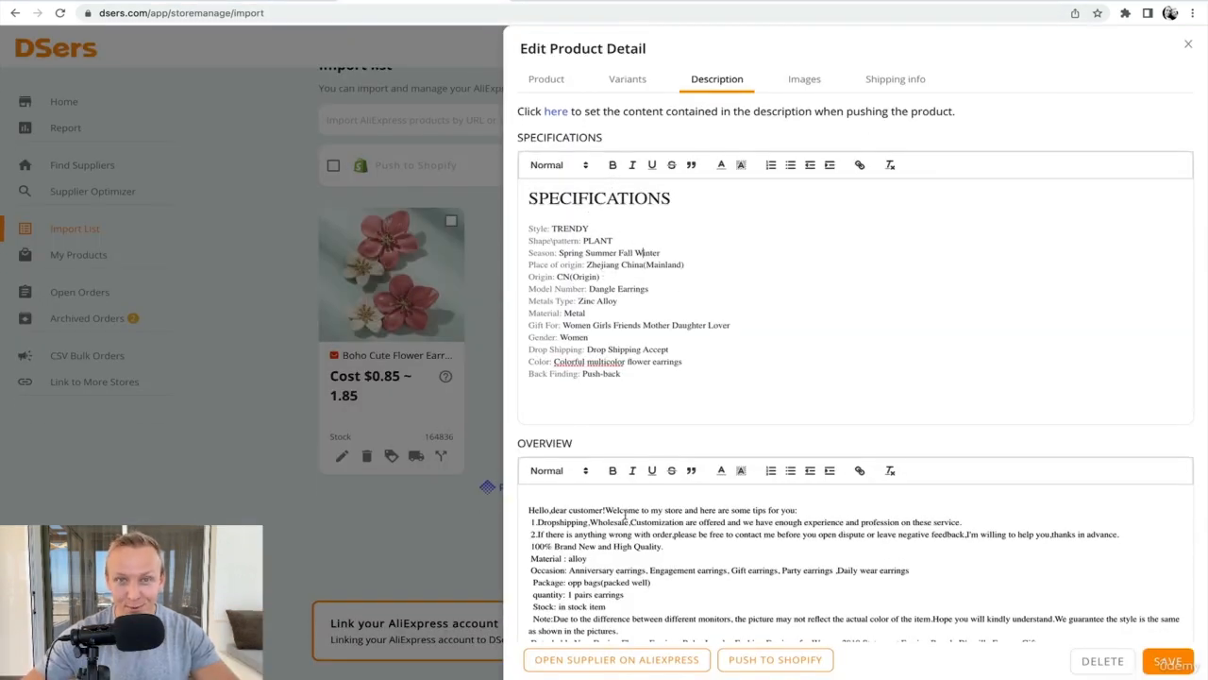
click(236, 13)
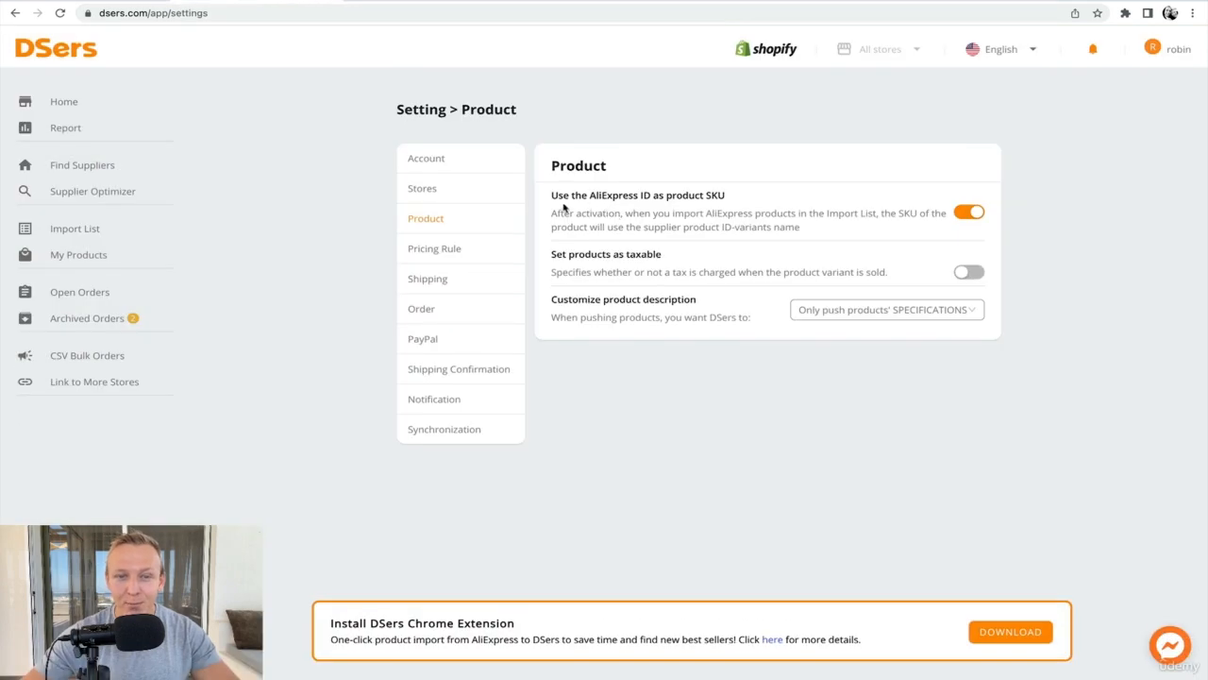
- Open the Pricing Rule settings, expand the store's pricing template and examine the basic pricing rule and its operator choices
click(442, 251)
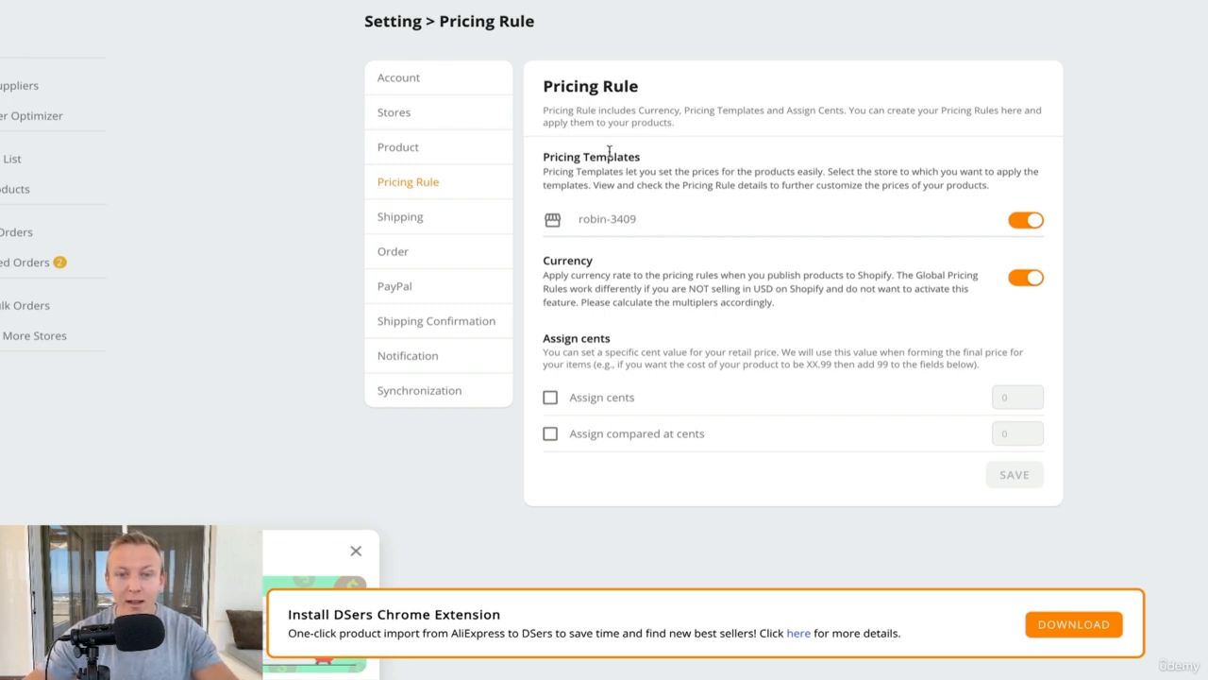
click(611, 221)
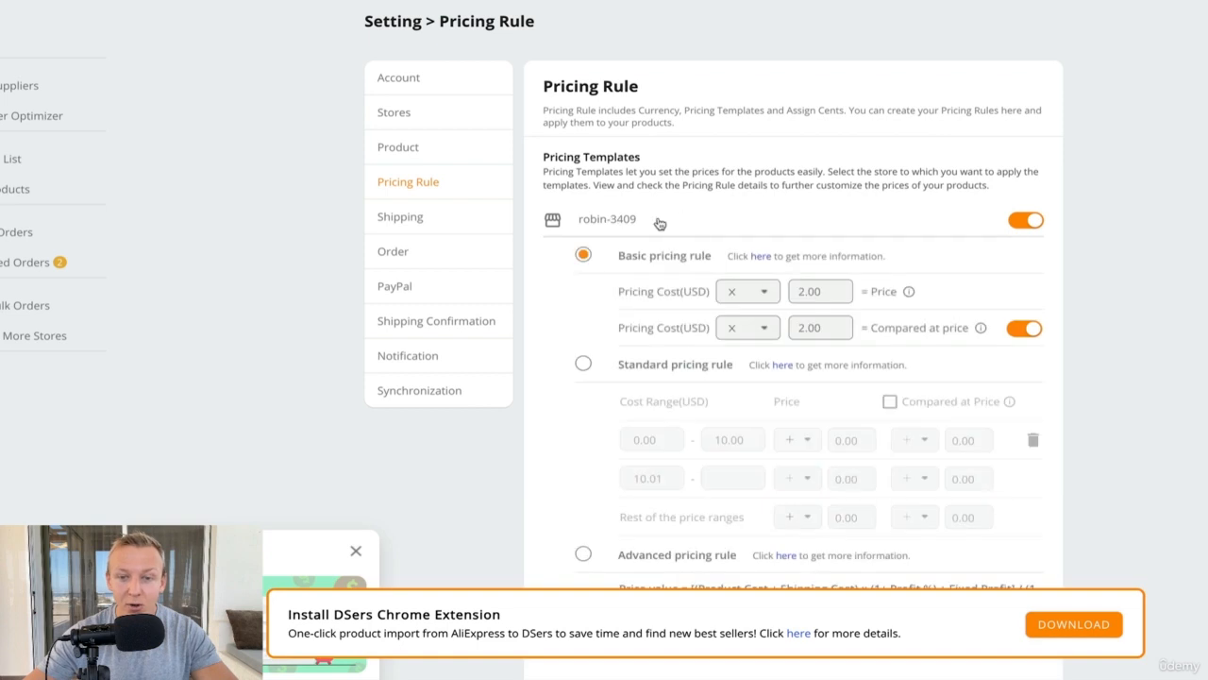
scroll(652, 221, down, 1)
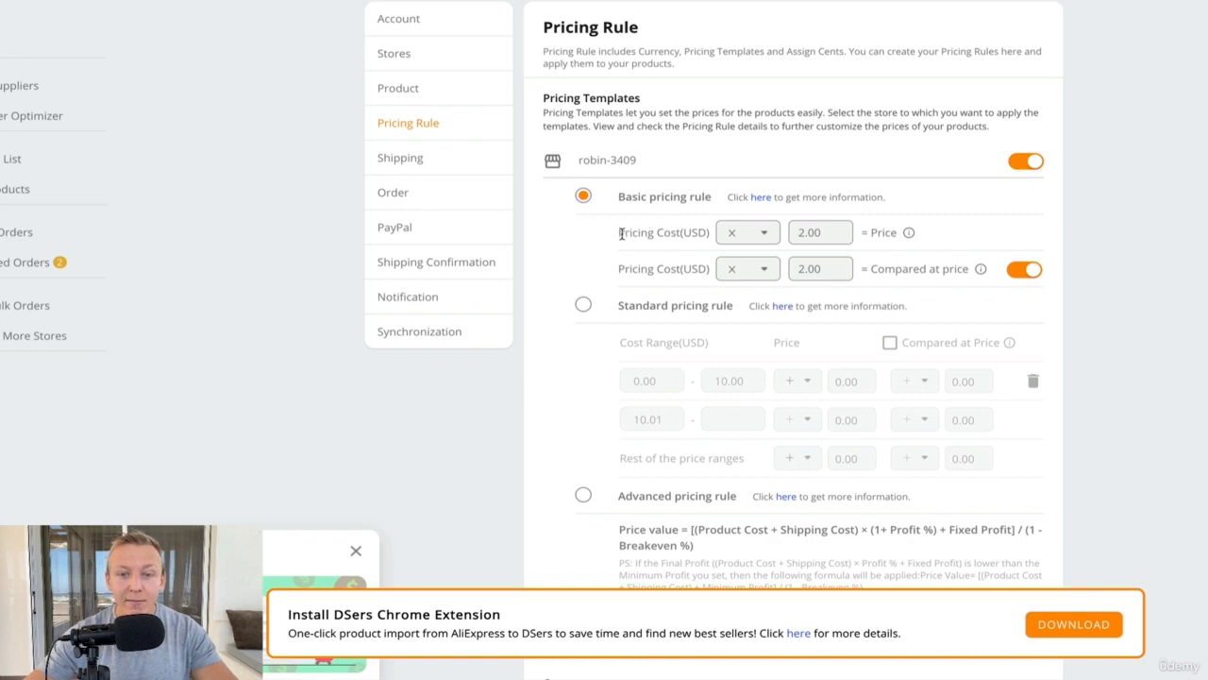
drag(617, 232, 695, 233)
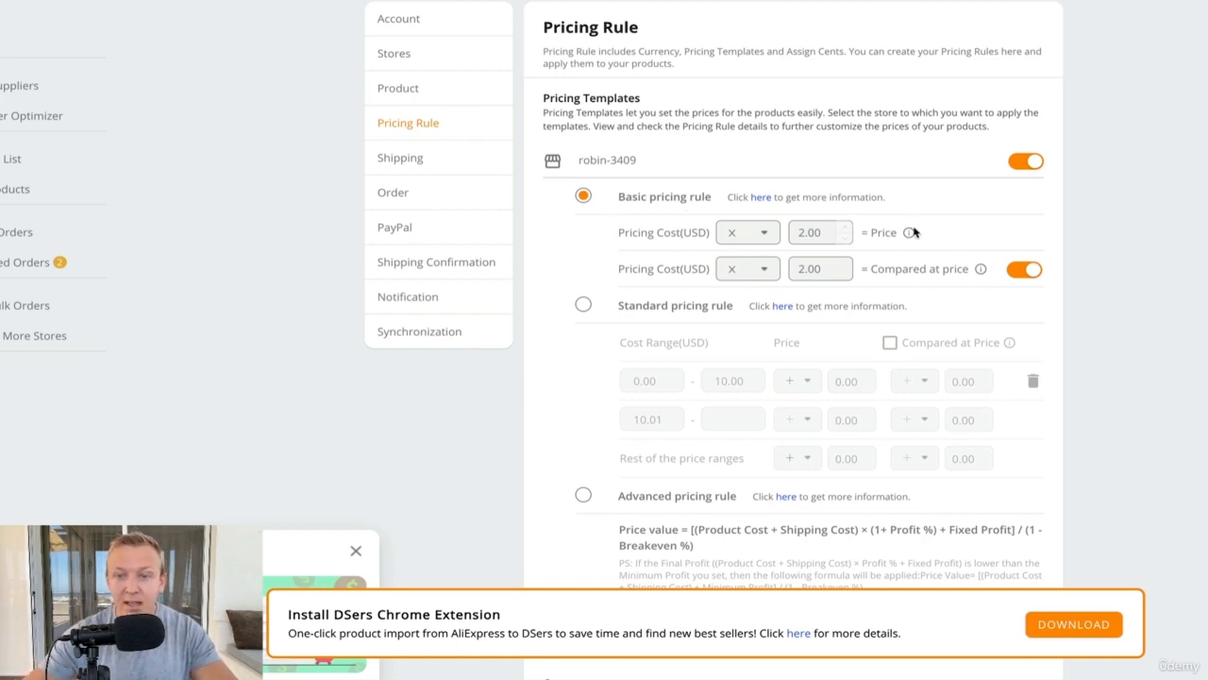
mouse_move(909, 233)
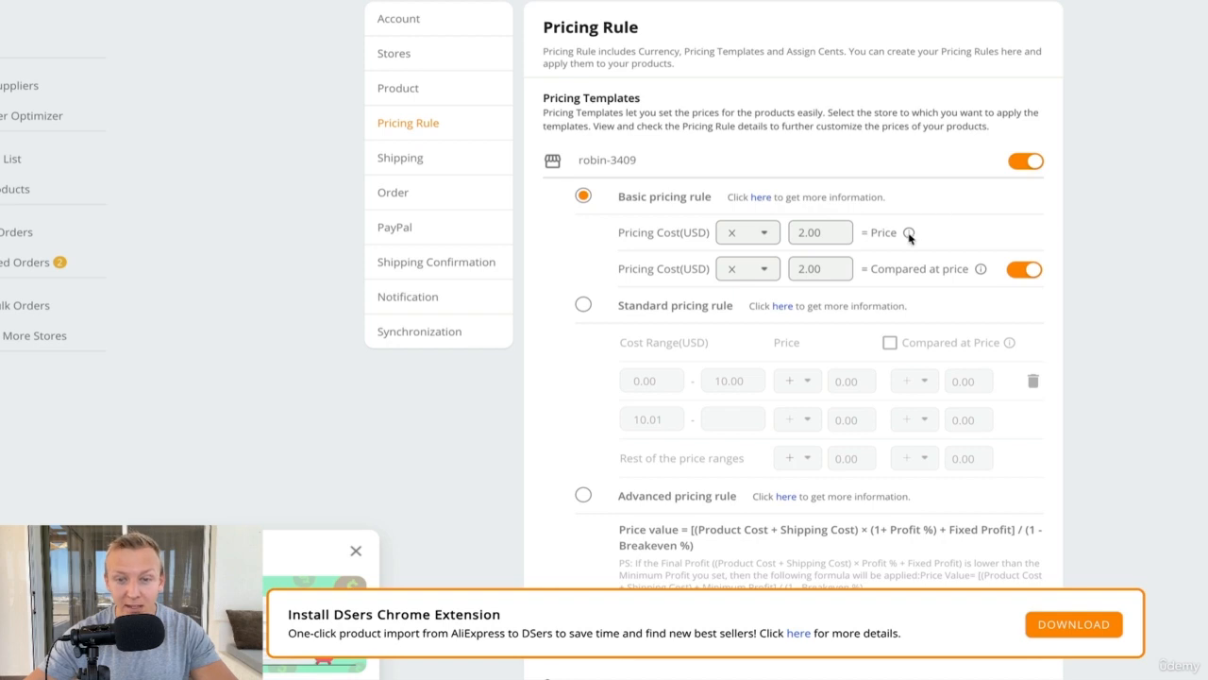
click(743, 229)
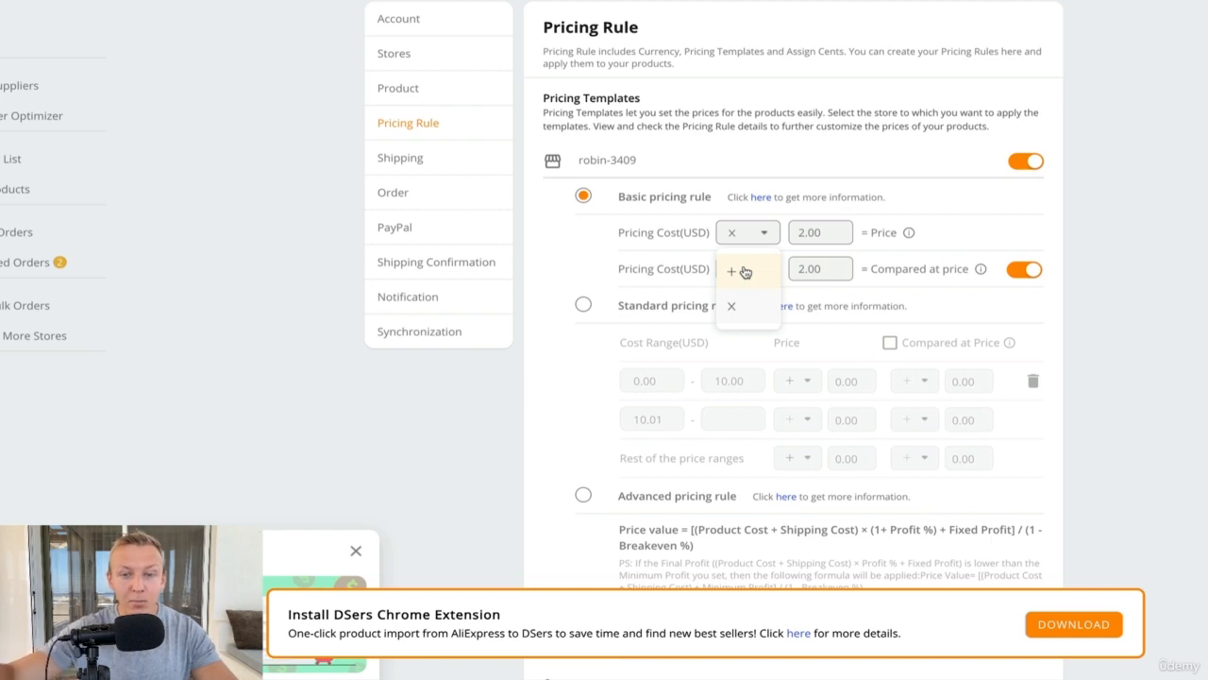
click(630, 267)
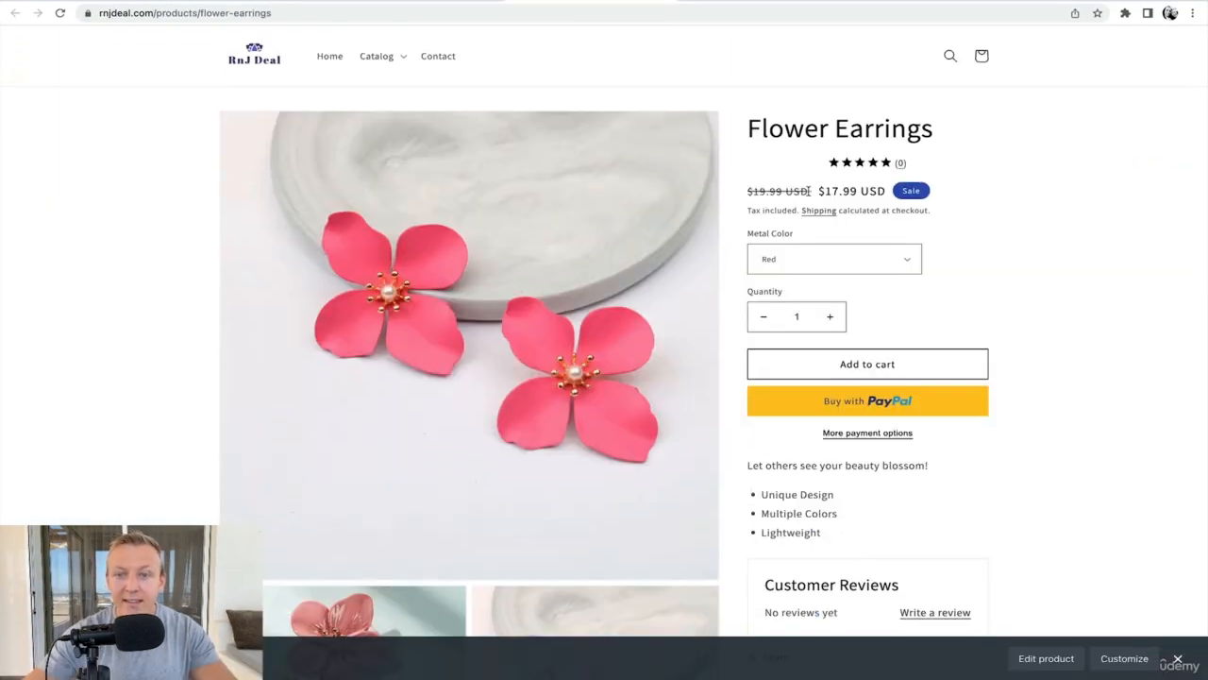
- Examine the original and sale prices on the storefront's Flower Earrings page and return to the Pricing Rule settings
drag(809, 190, 887, 191)
click(892, 199)
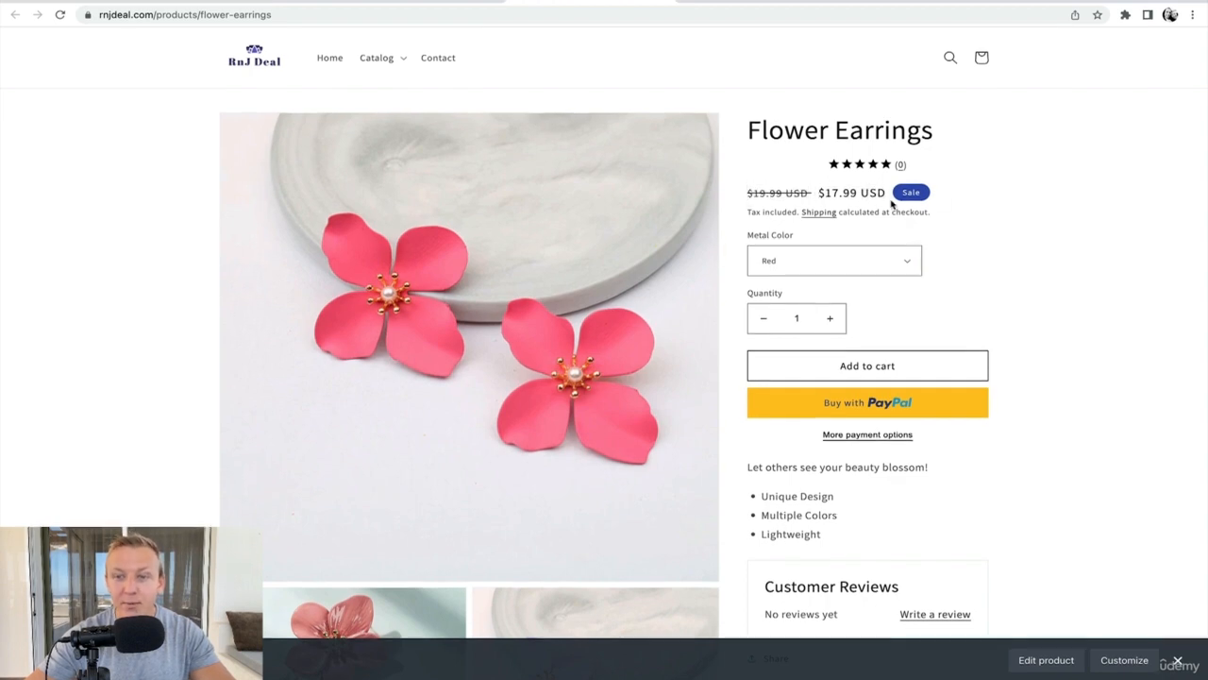
click(288, 6)
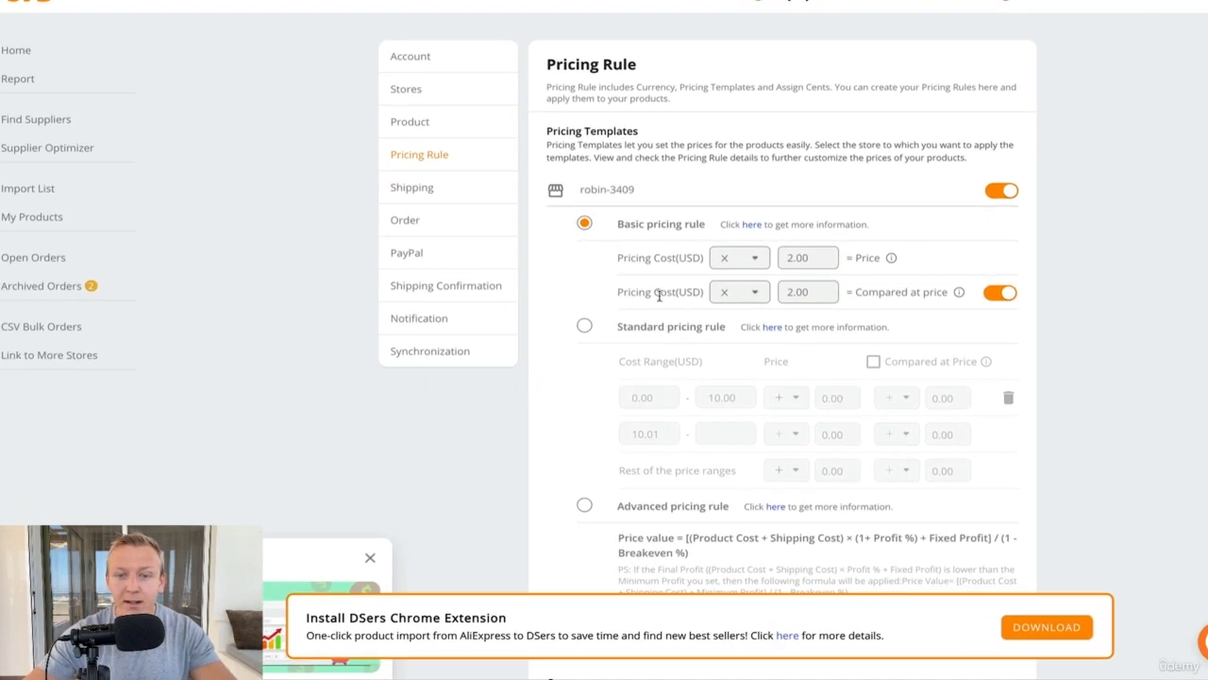
- Try changing the compared at price multiplier in the store's basic pricing rule
click(800, 292)
key(BackSpace)
text(5)
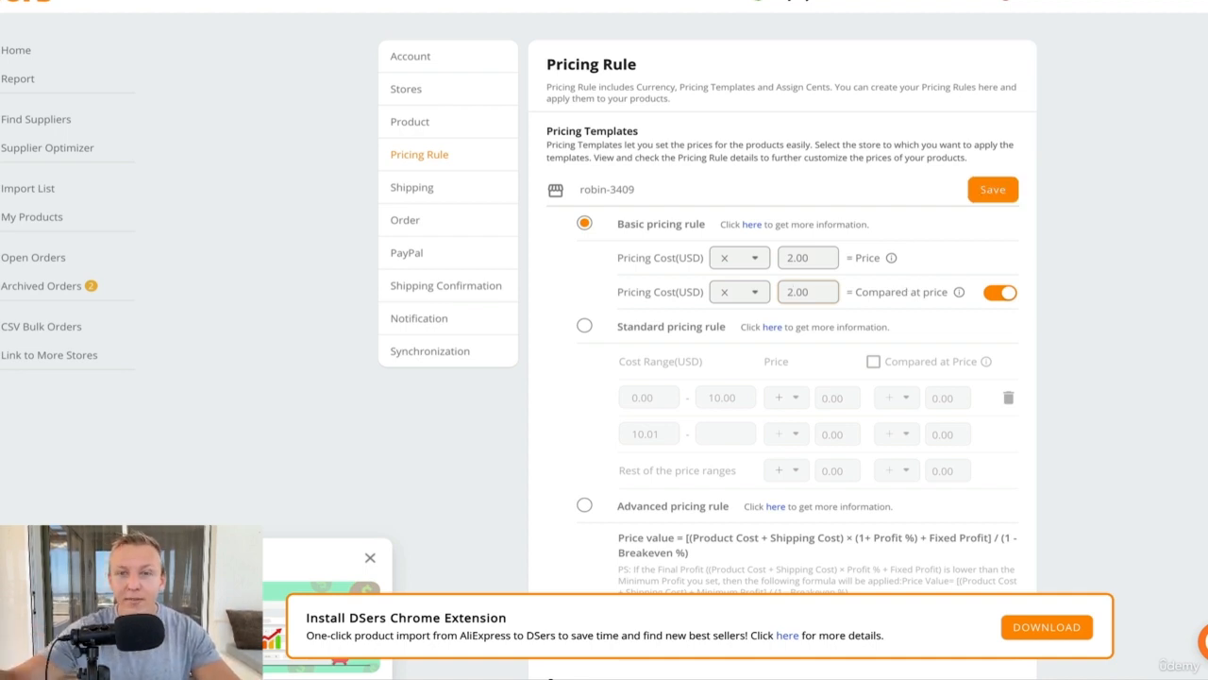
- Switch to the Standard pricing rule to examine its cost ranges, and return to the Basic pricing rule
scroll(594, 255, down, 1)
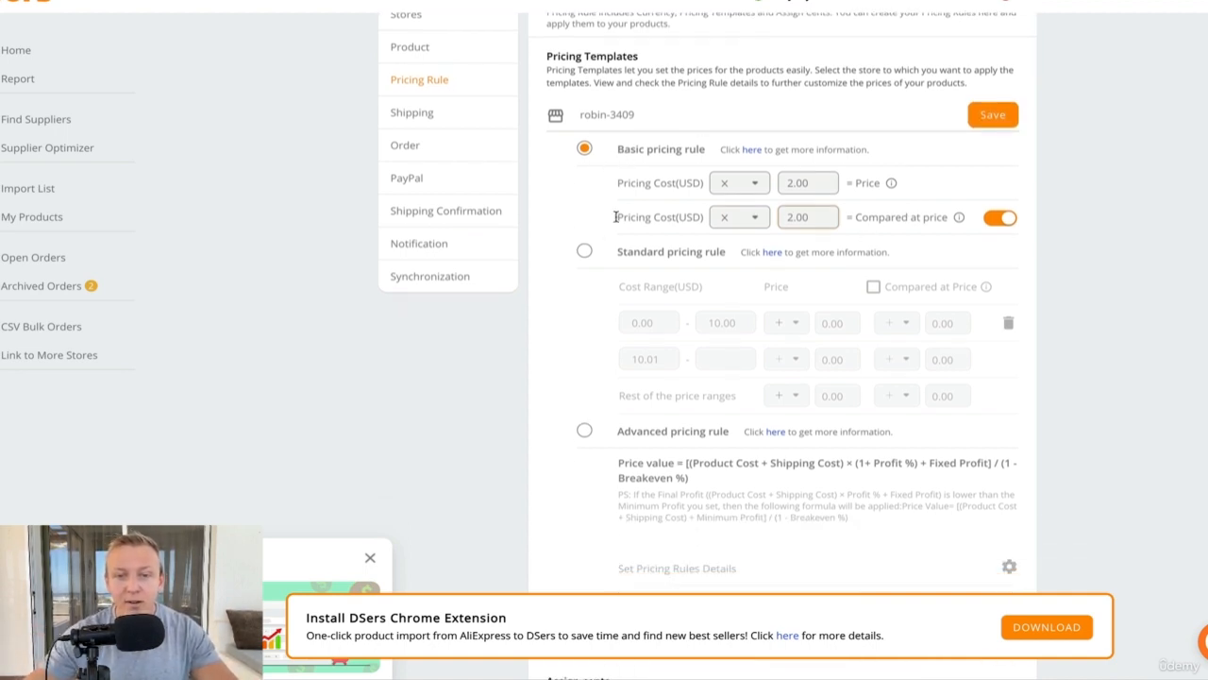
click(584, 251)
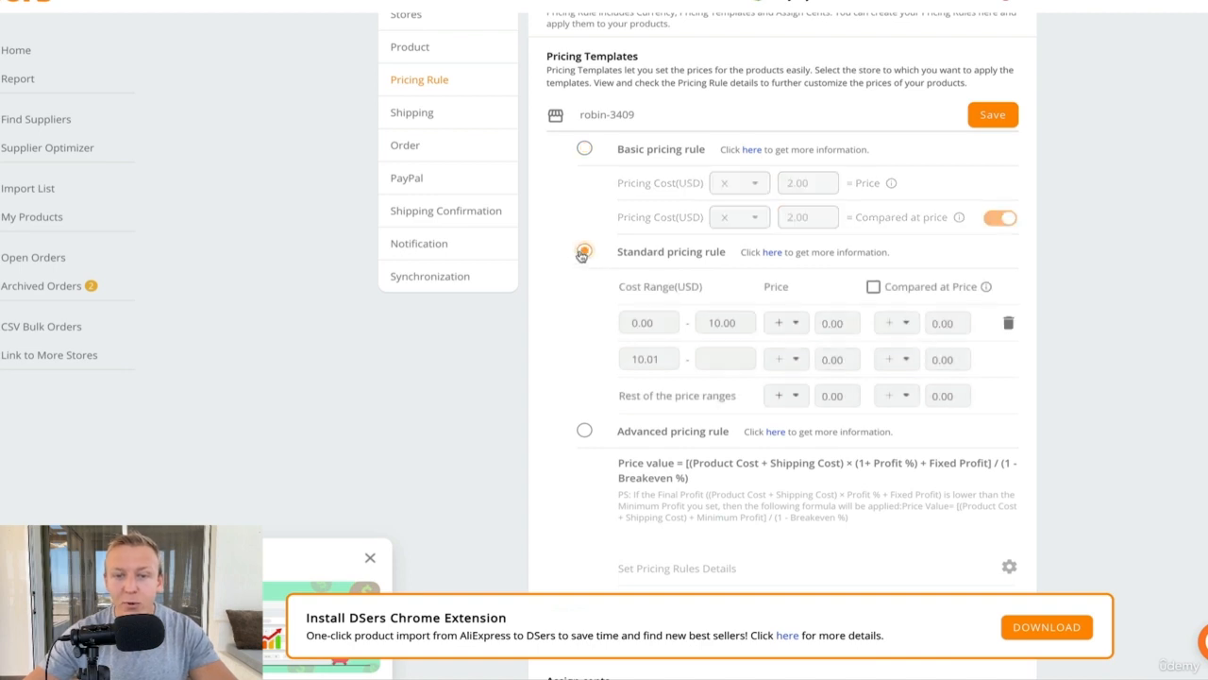
scroll(587, 253, down, 1)
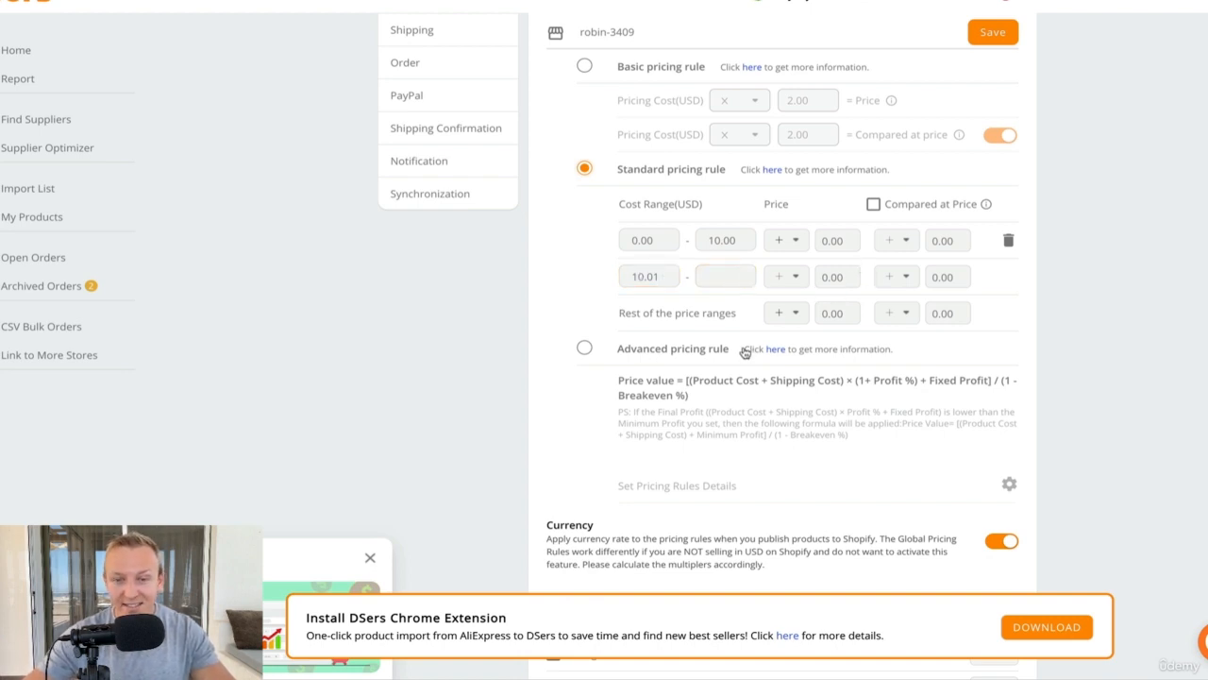
scroll(747, 351, up, 2)
click(581, 282)
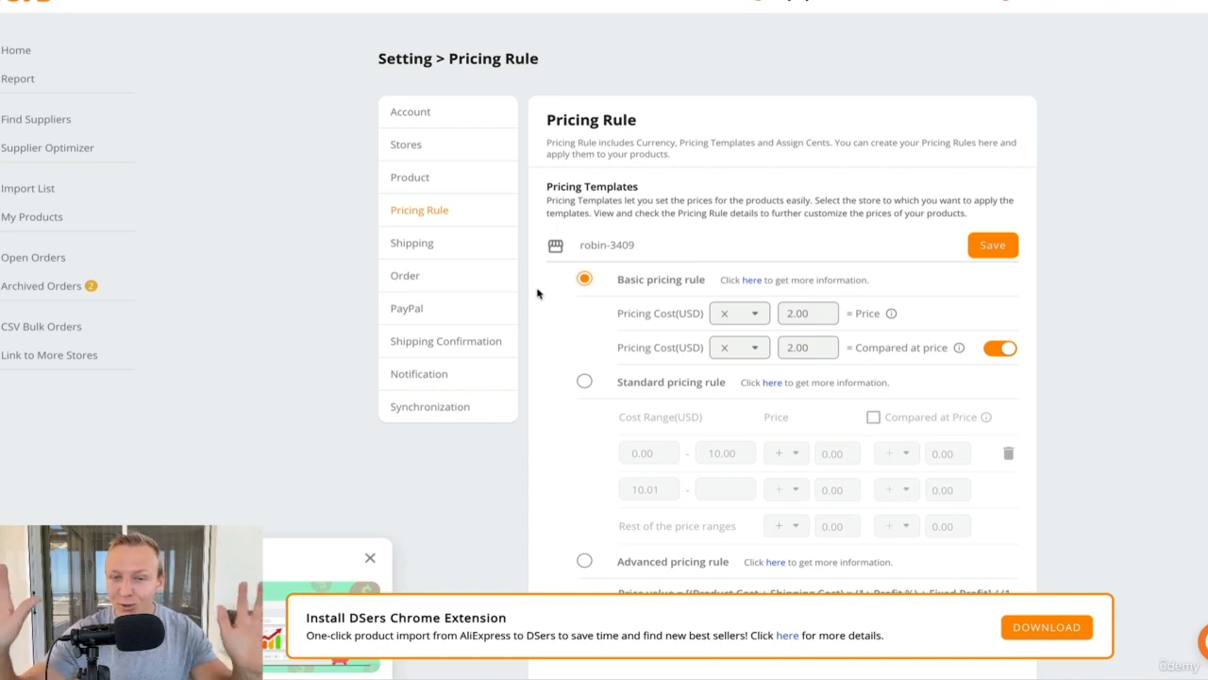
- Collapse the store's pricing template, try assigning 99 cents to retail prices, and turn the Assign cents option off again
click(607, 244)
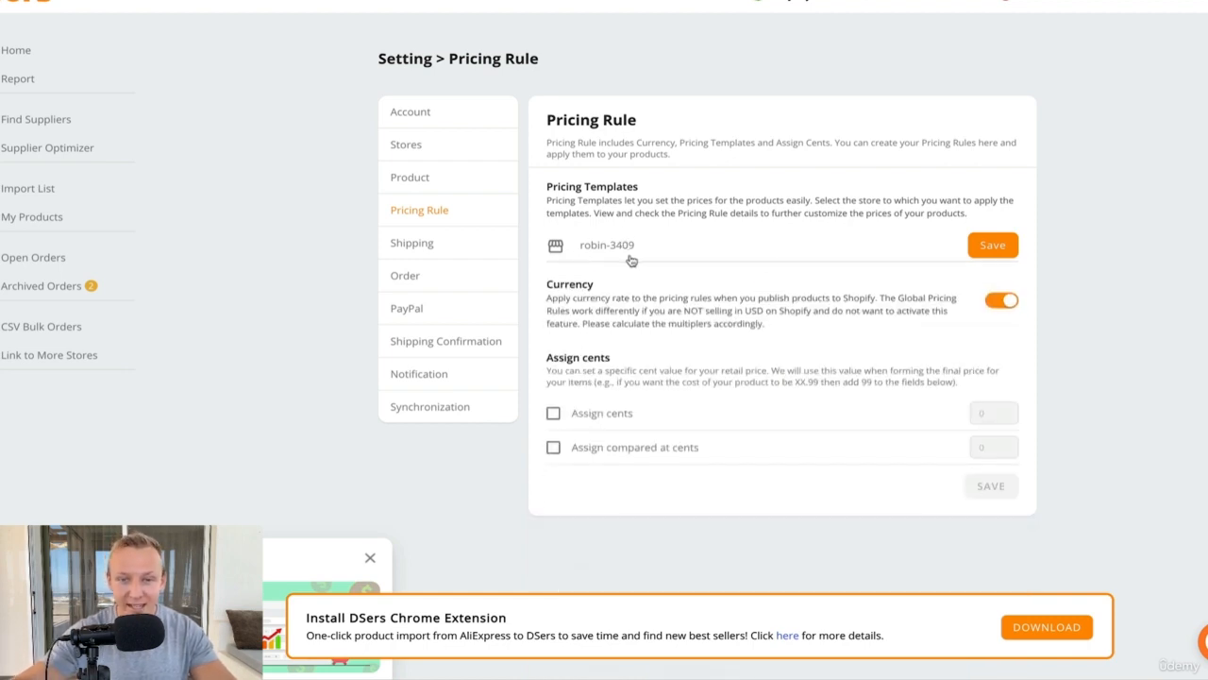
scroll(708, 305, down, 1)
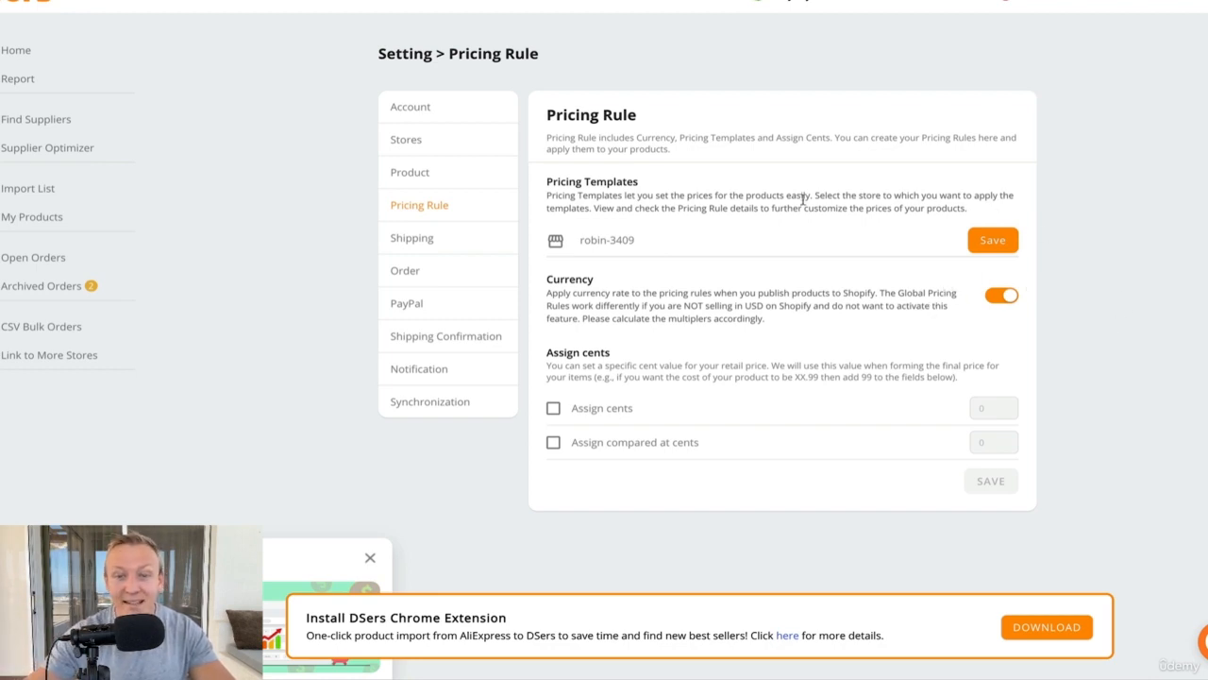
scroll(768, 272, down, 1)
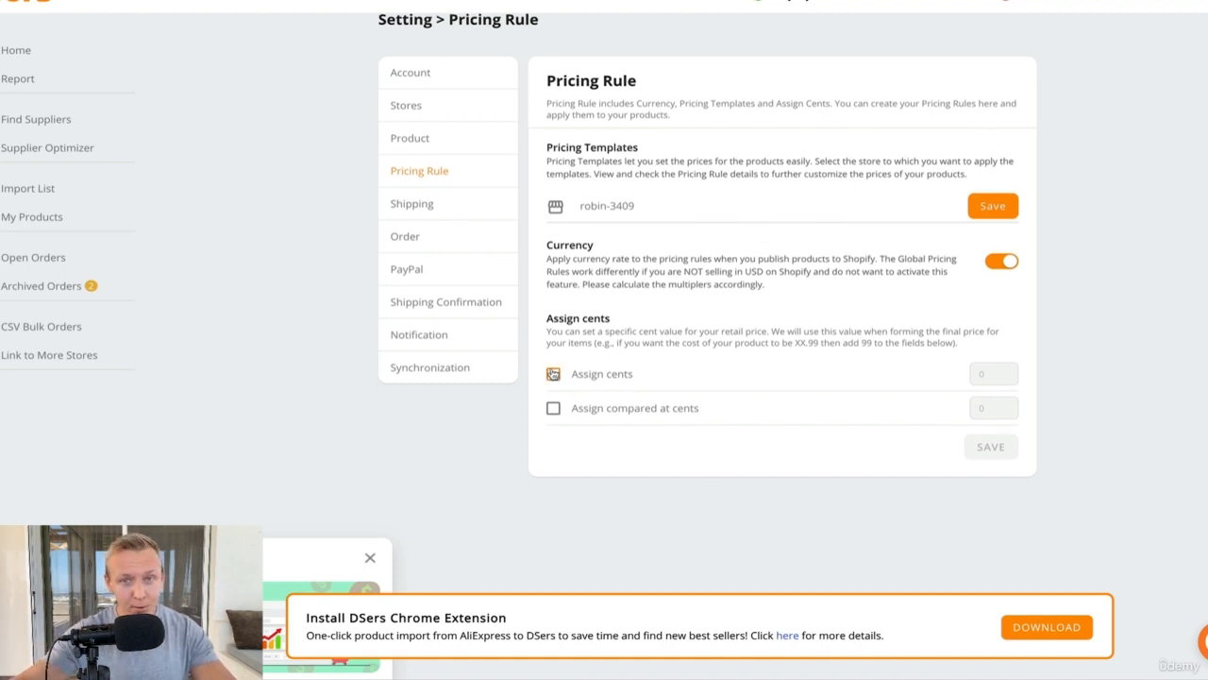
click(553, 374)
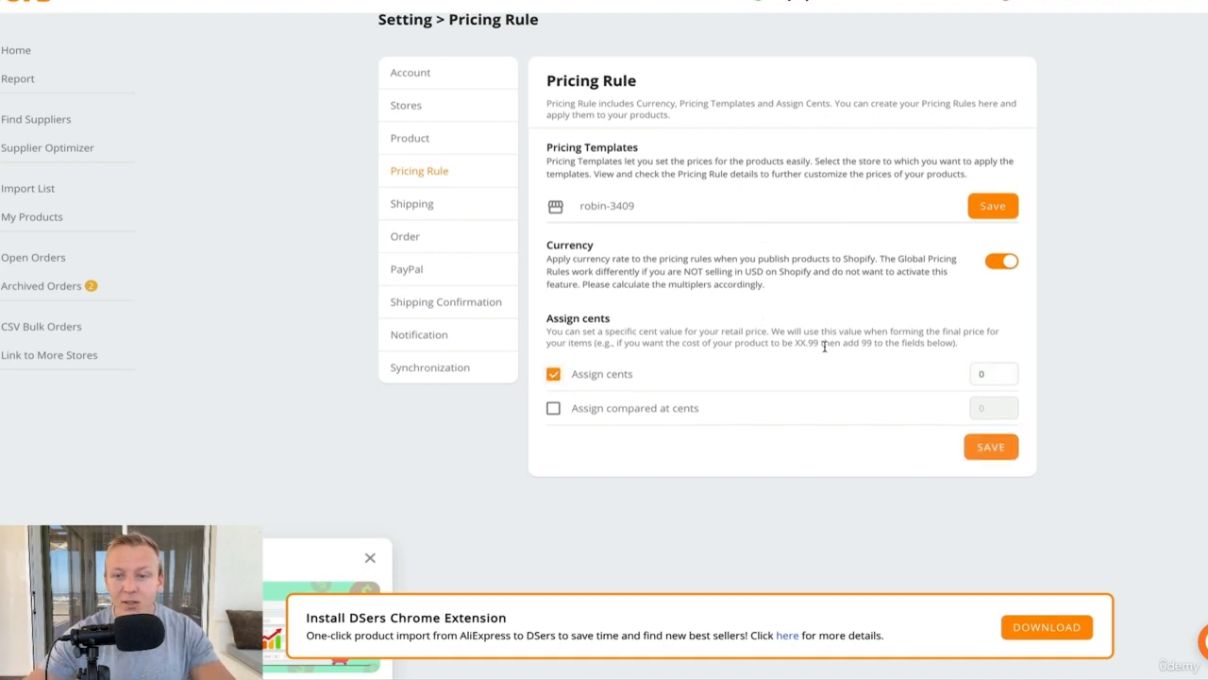
double_click(986, 374)
text(99)
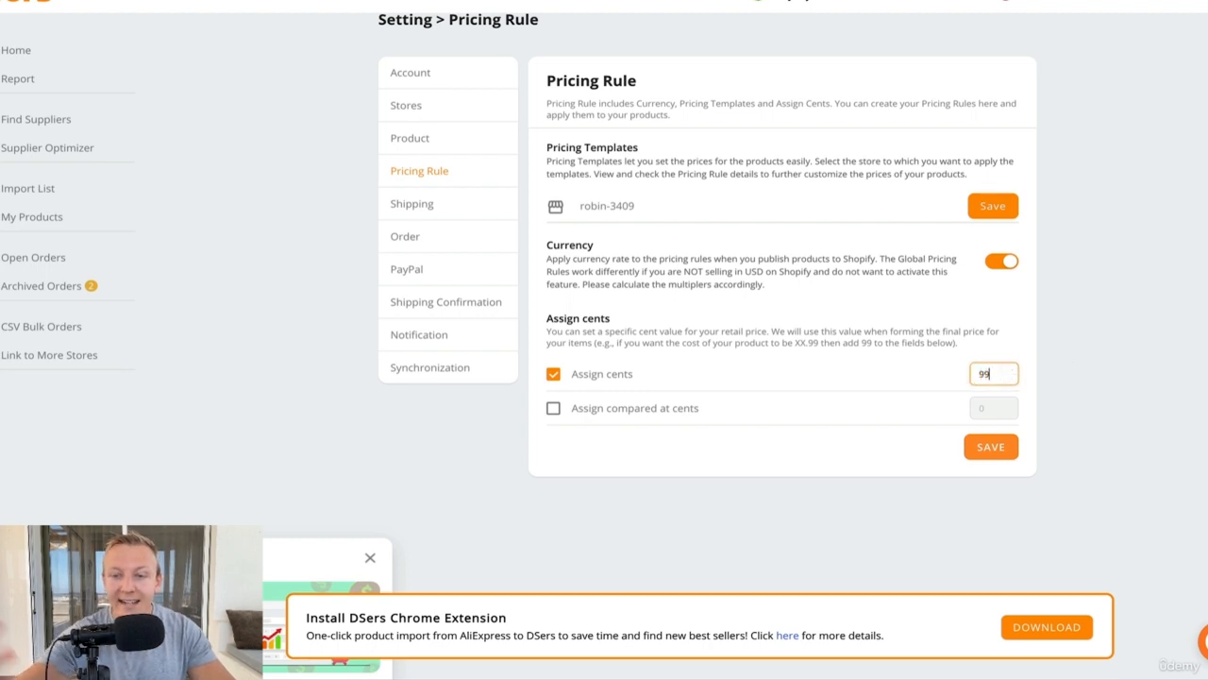
click(553, 373)
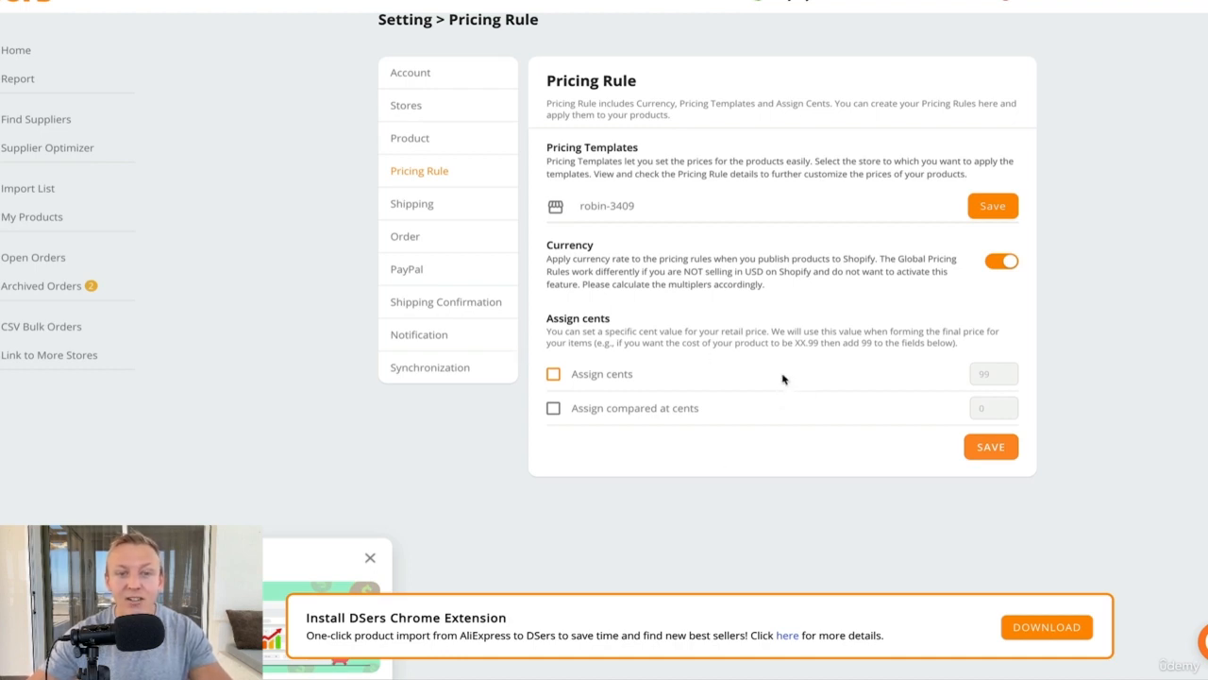
- Open the Shipping settings and set the Global shipping method to AliExpress Standard Shipping
click(412, 204)
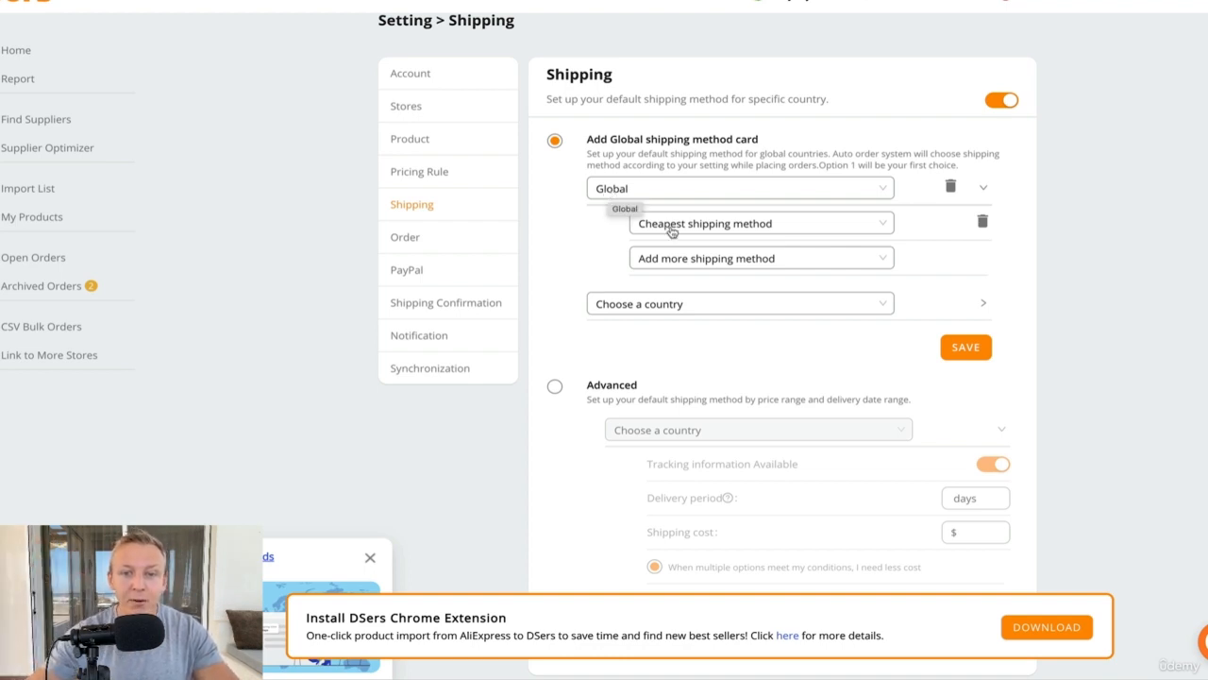
click(740, 228)
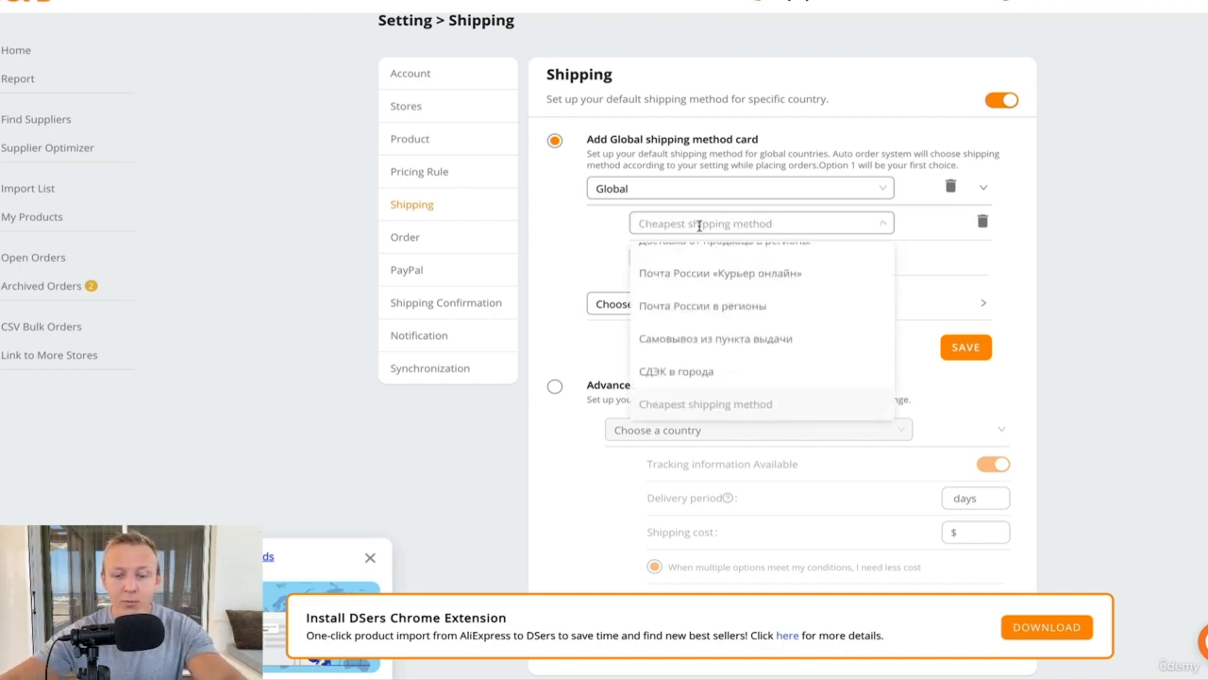
text(aliexpress standard)
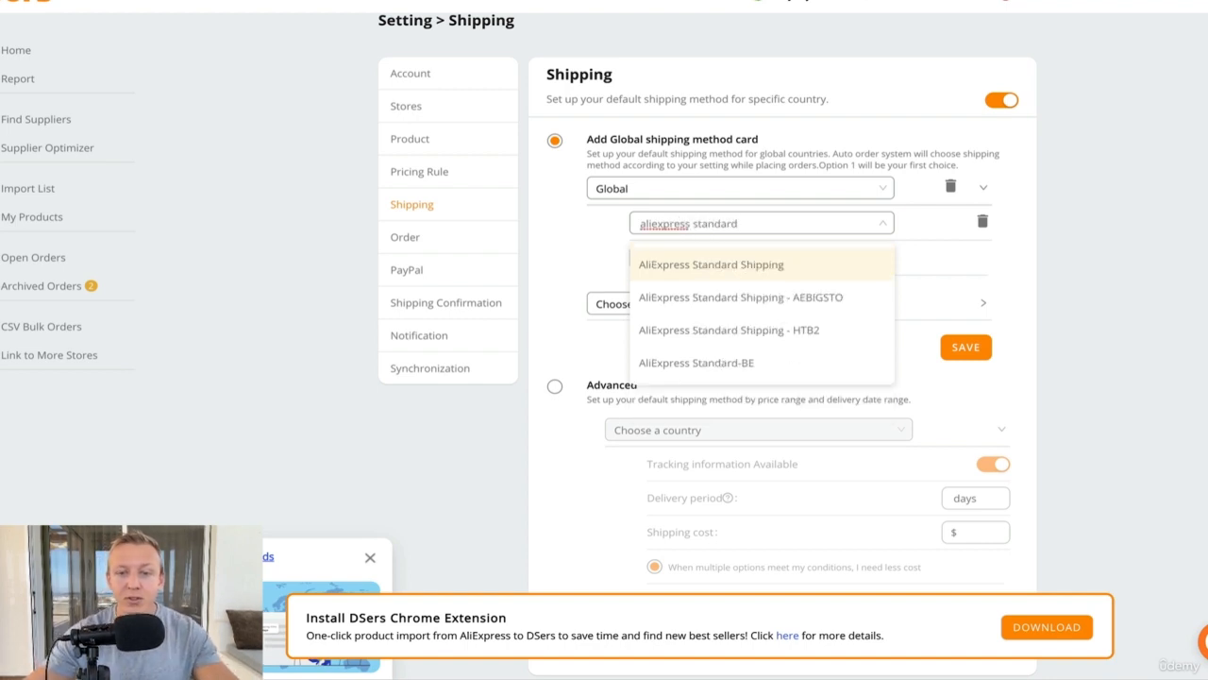
click(699, 265)
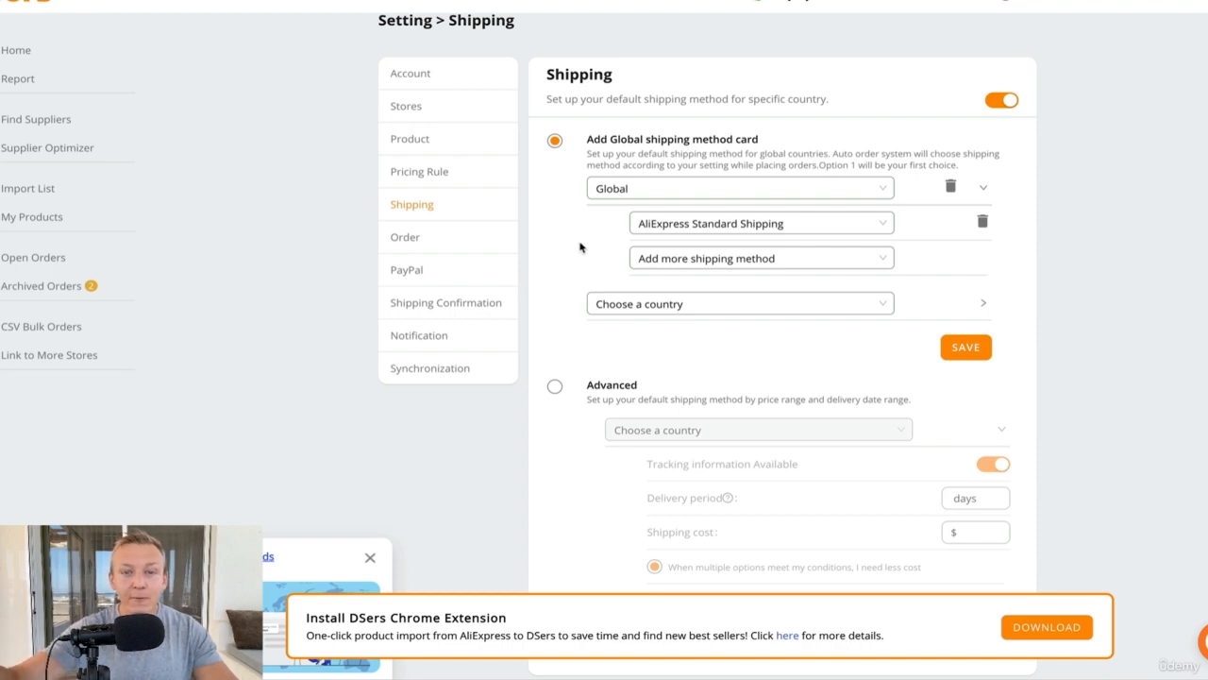
- Add United States as a separate country in the shipping method card, with USPS as its shipping method
click(830, 194)
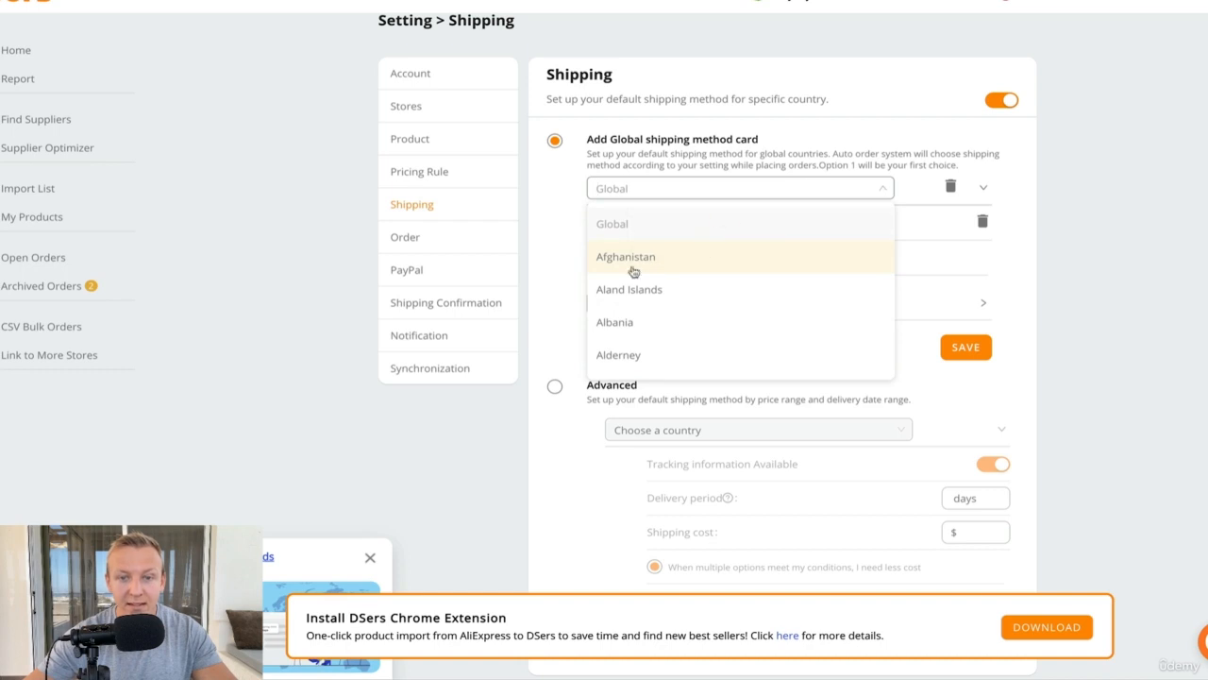
click(562, 194)
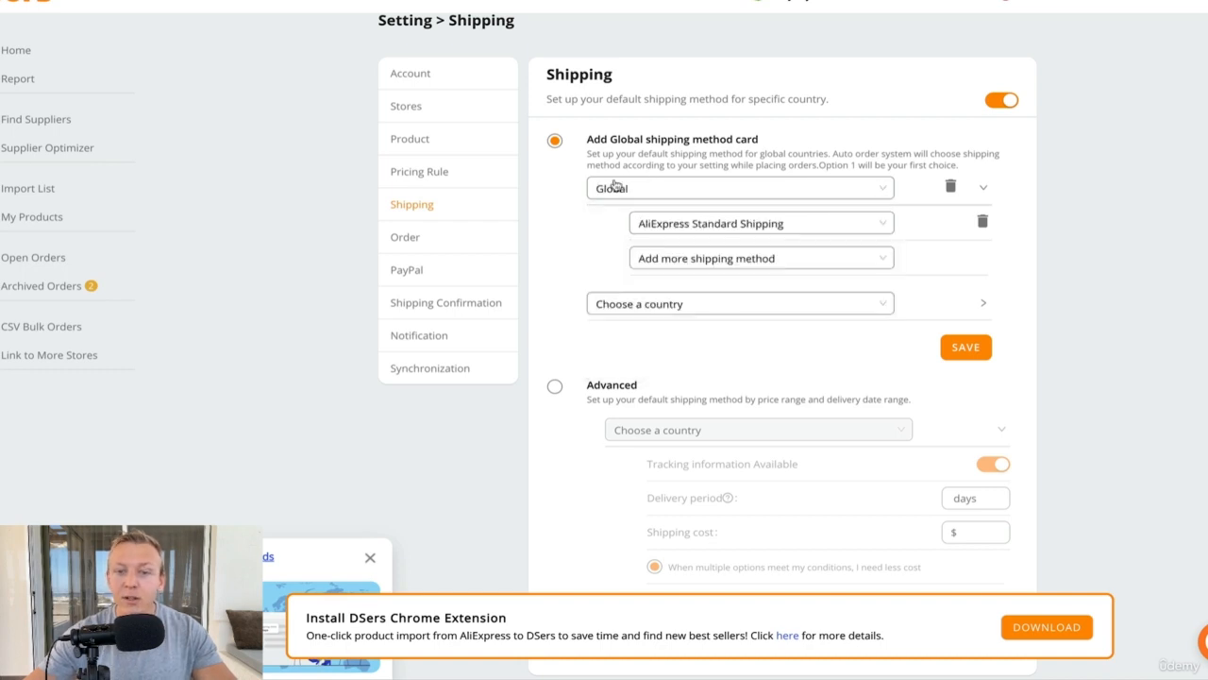
click(654, 304)
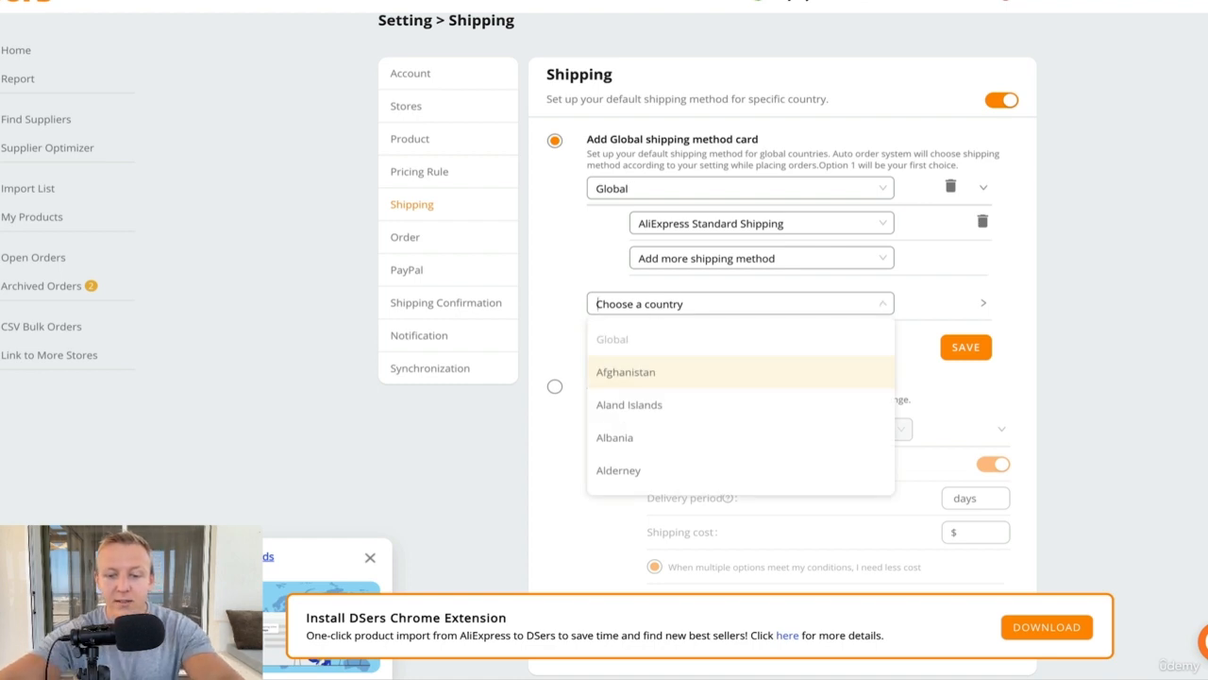
text(united state)
key(Return)
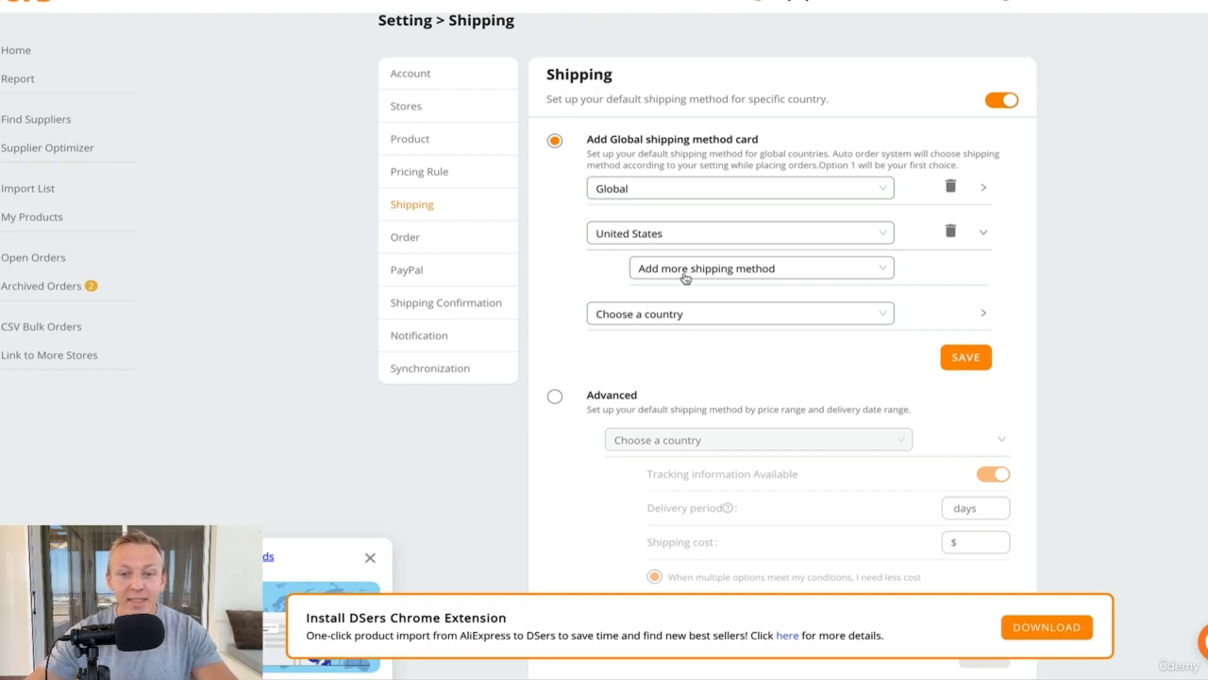
click(739, 271)
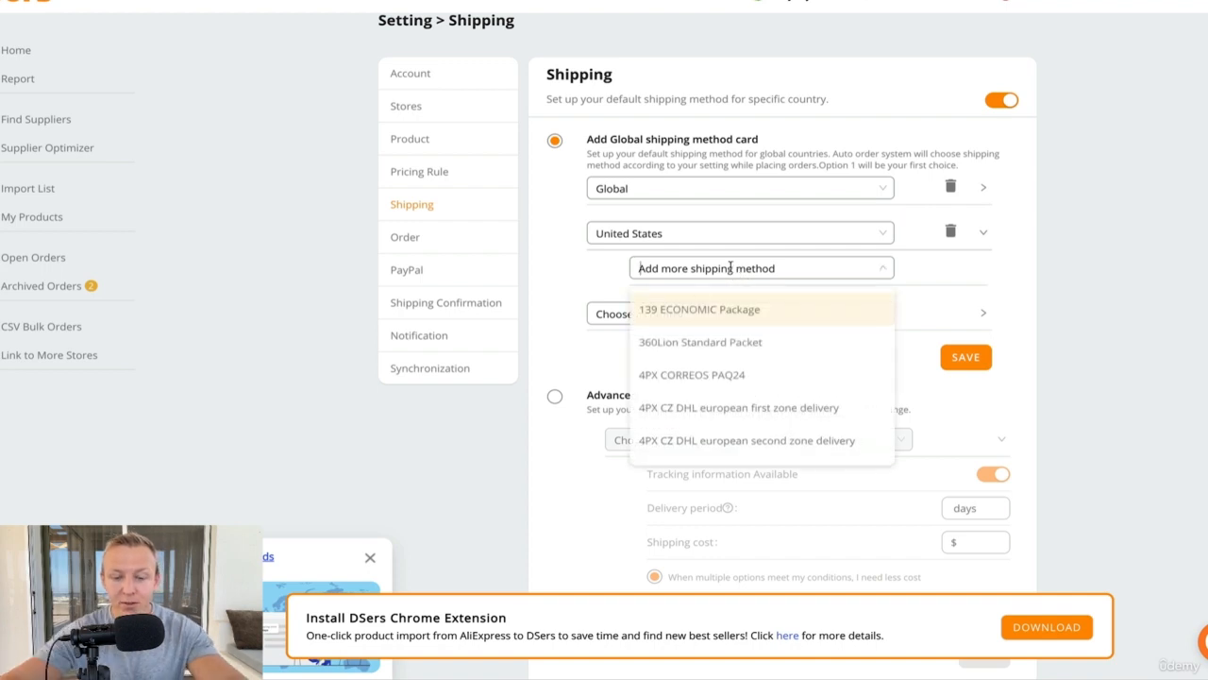
text(usps)
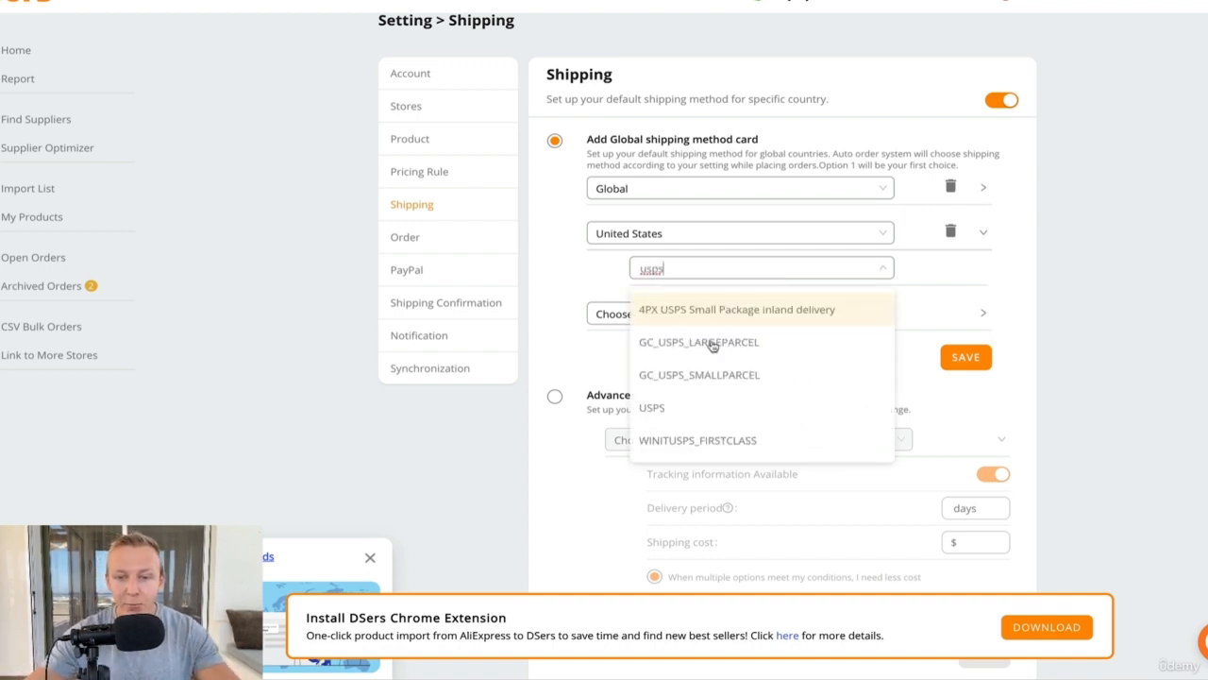
click(663, 407)
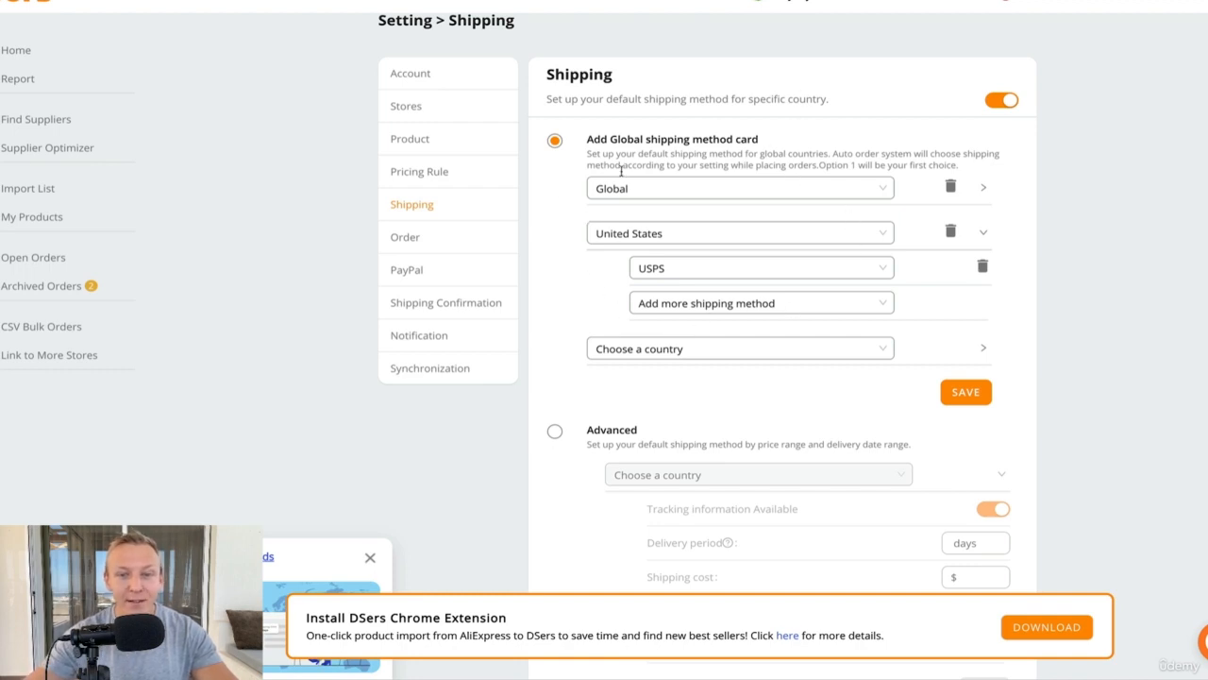
- Check the Global shipping entry and add AliExpress Standard Shipping as the second shipping method for United States
click(985, 190)
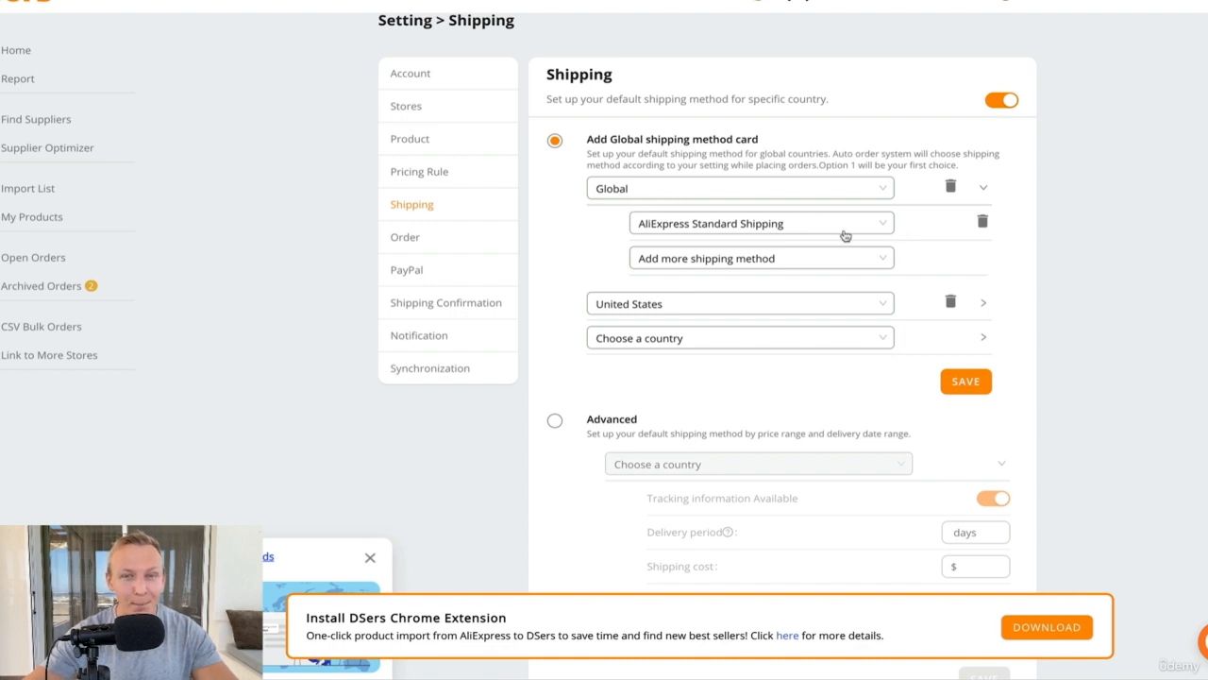
click(983, 186)
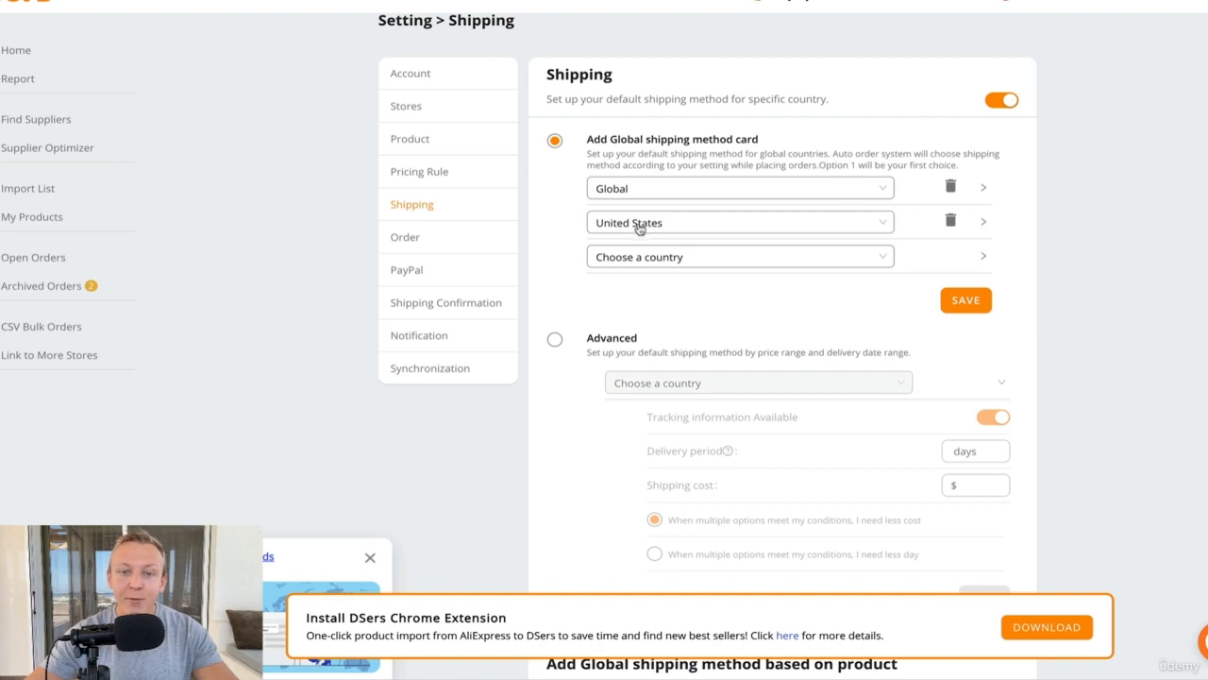
click(985, 223)
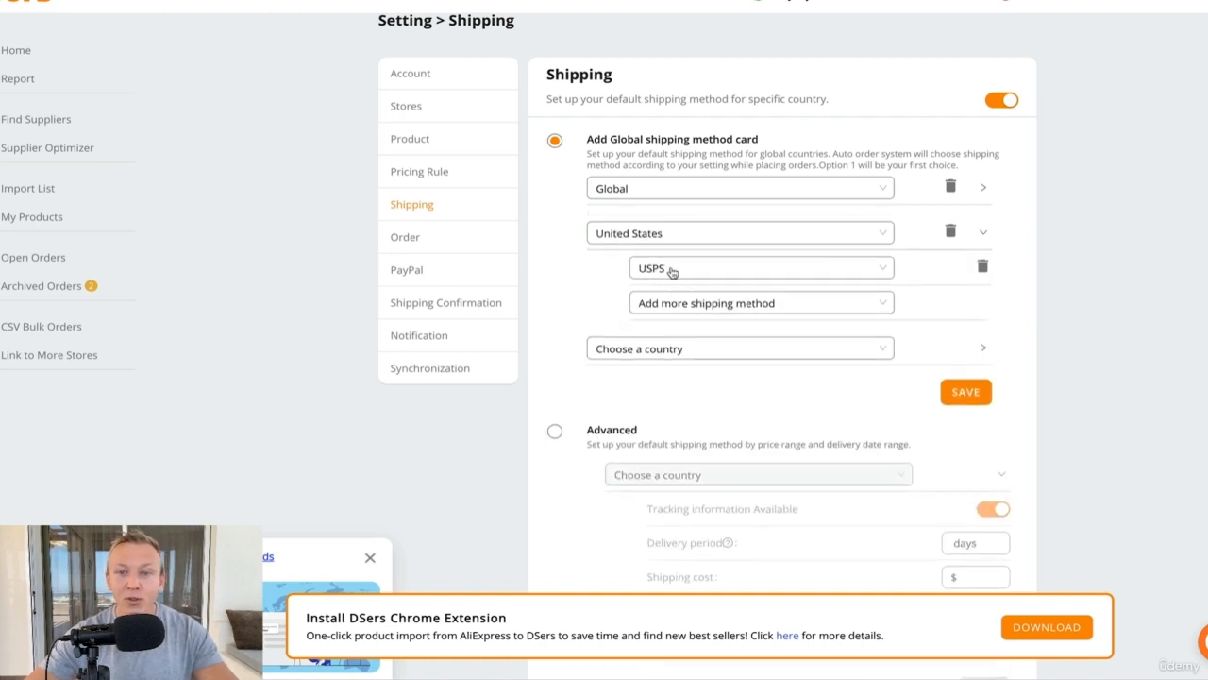
click(767, 304)
text(al)
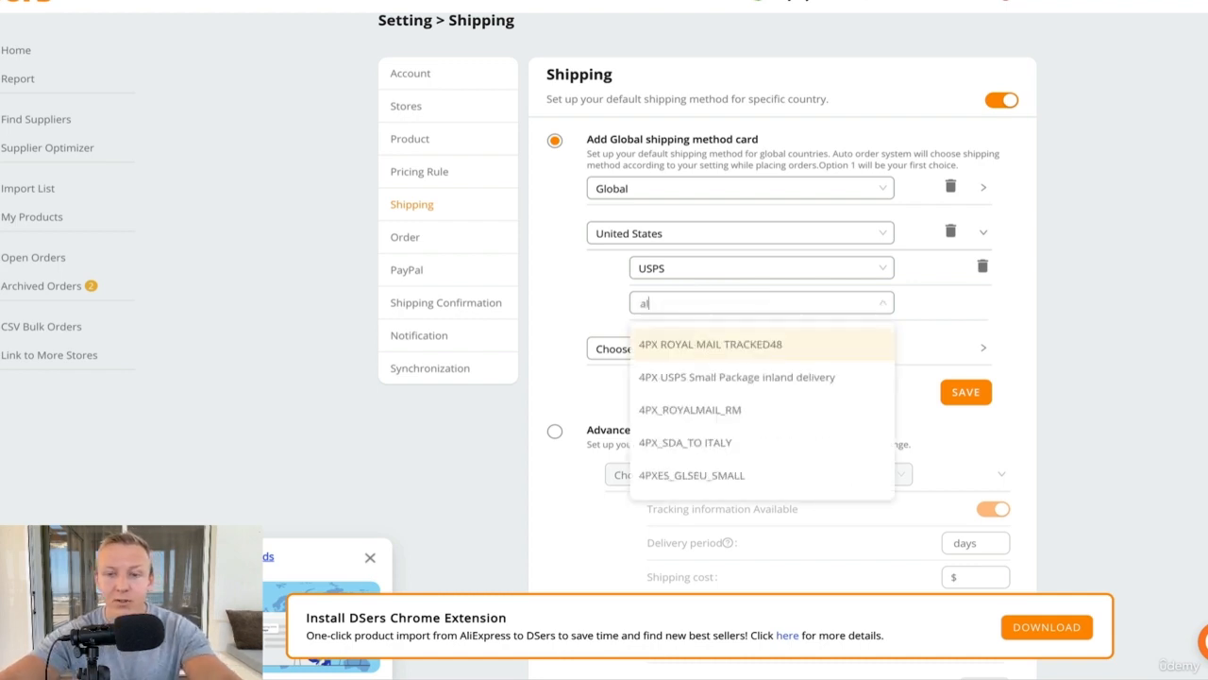
text(iexd)
key(BackSpace)
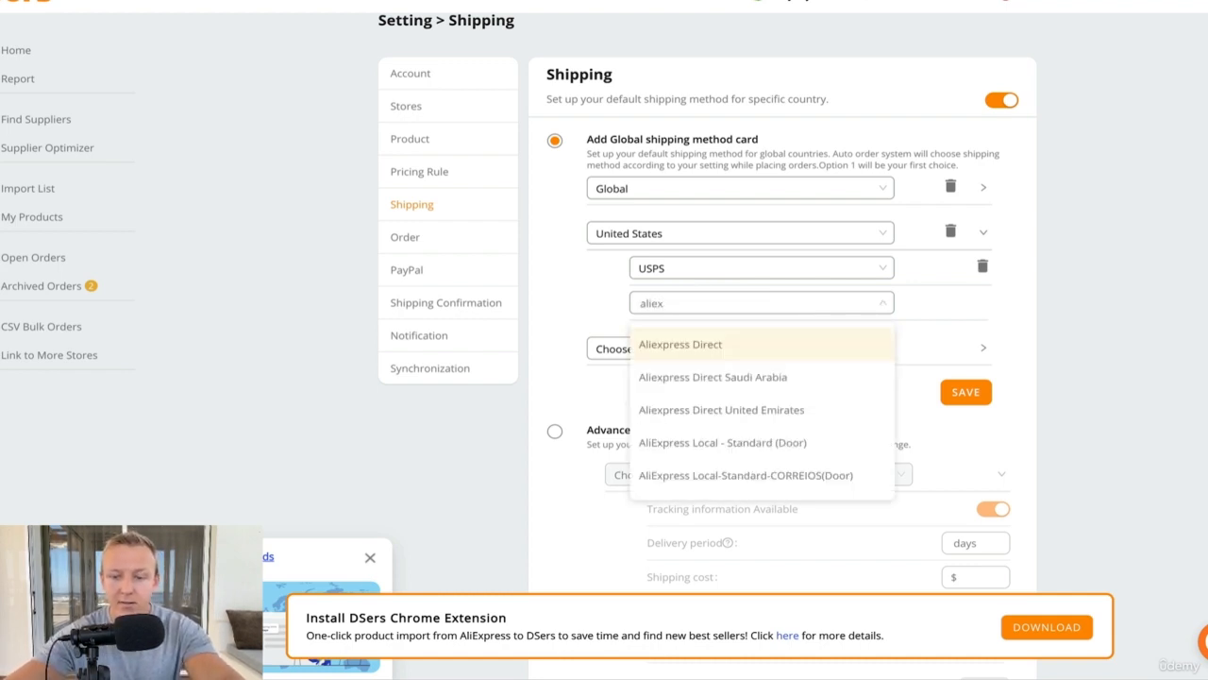
text(press stan)
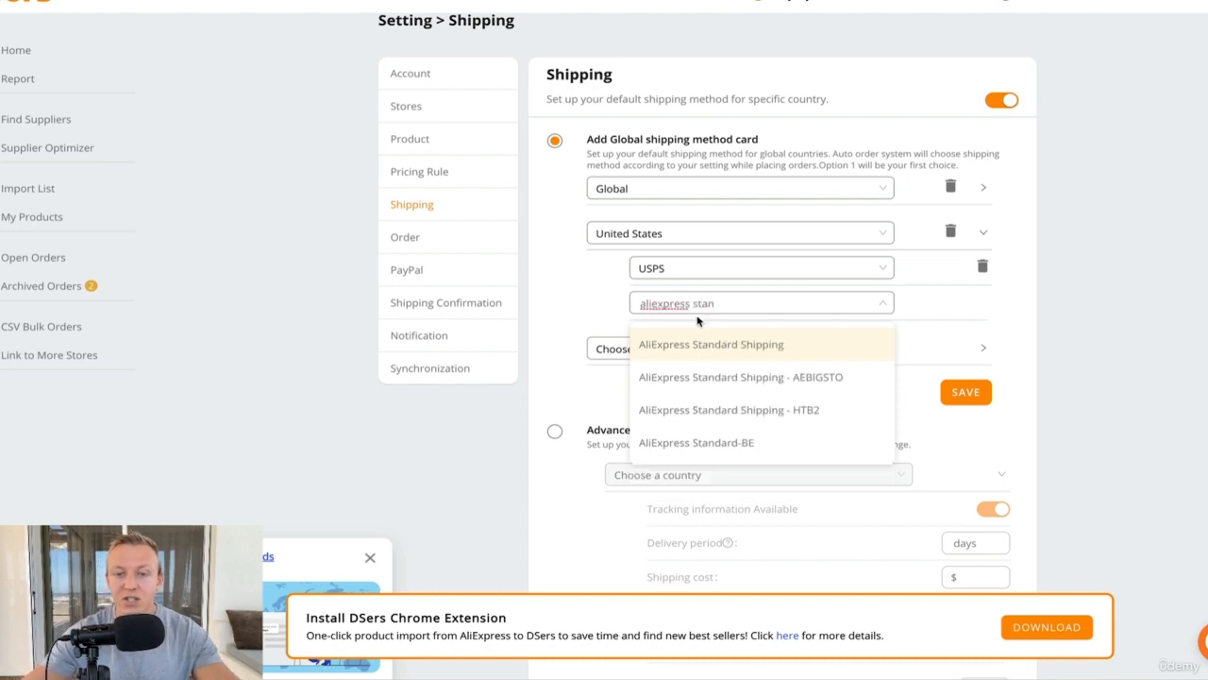
click(761, 344)
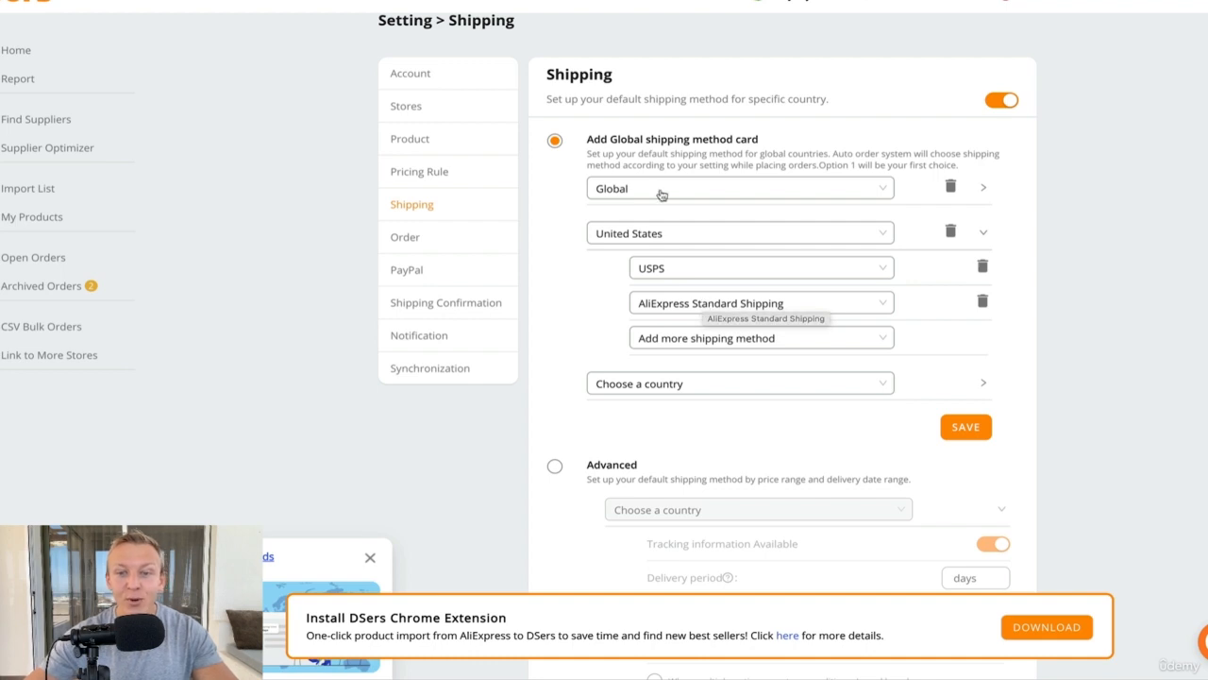
- Examine the Advanced shipping options and the section for global shipping methods based on product
scroll(593, 275, down, 1)
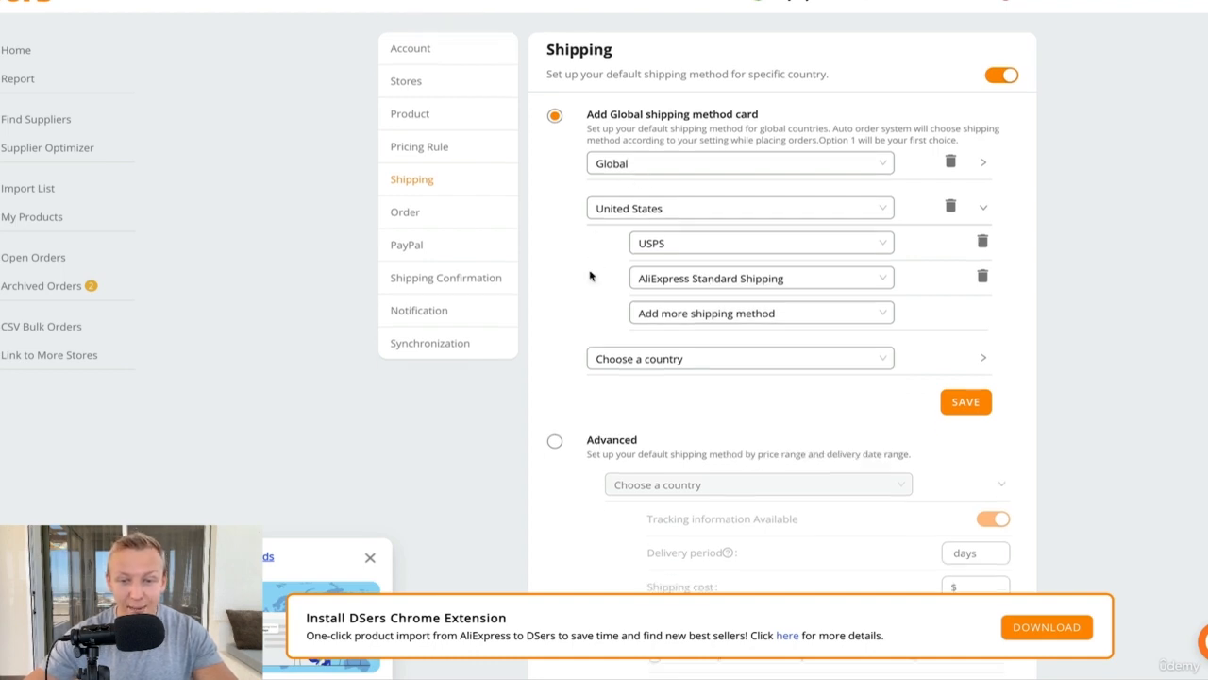
scroll(590, 275, down, 3)
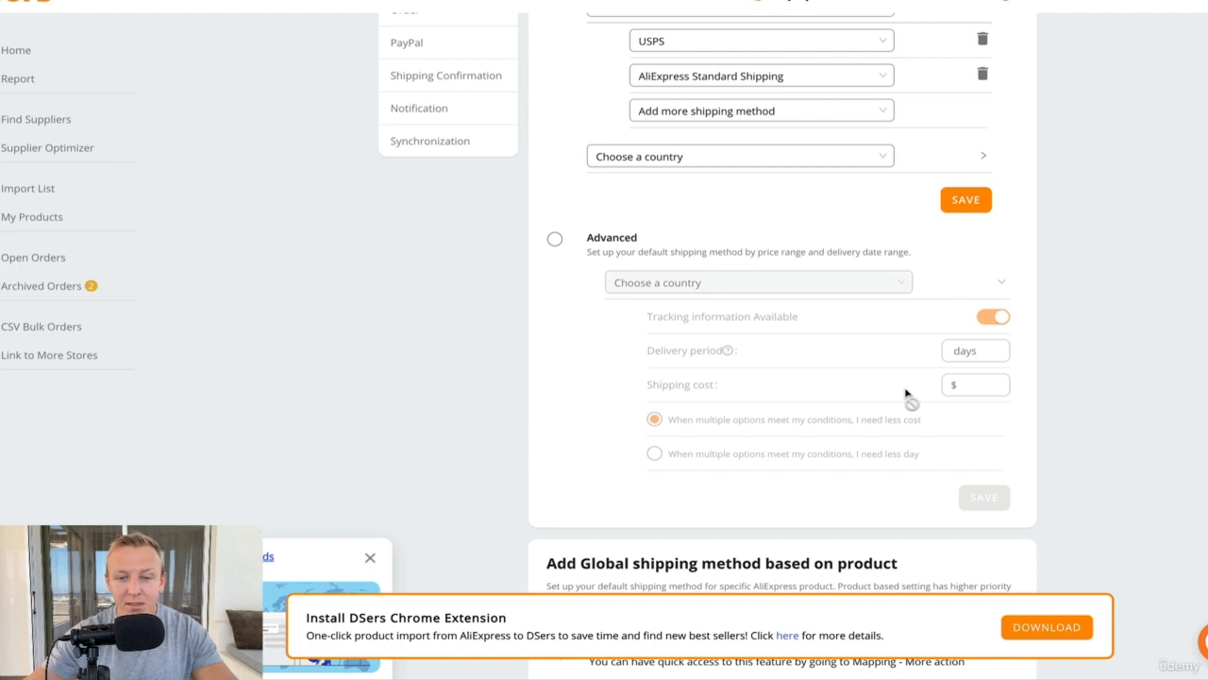
scroll(726, 283, down, 3)
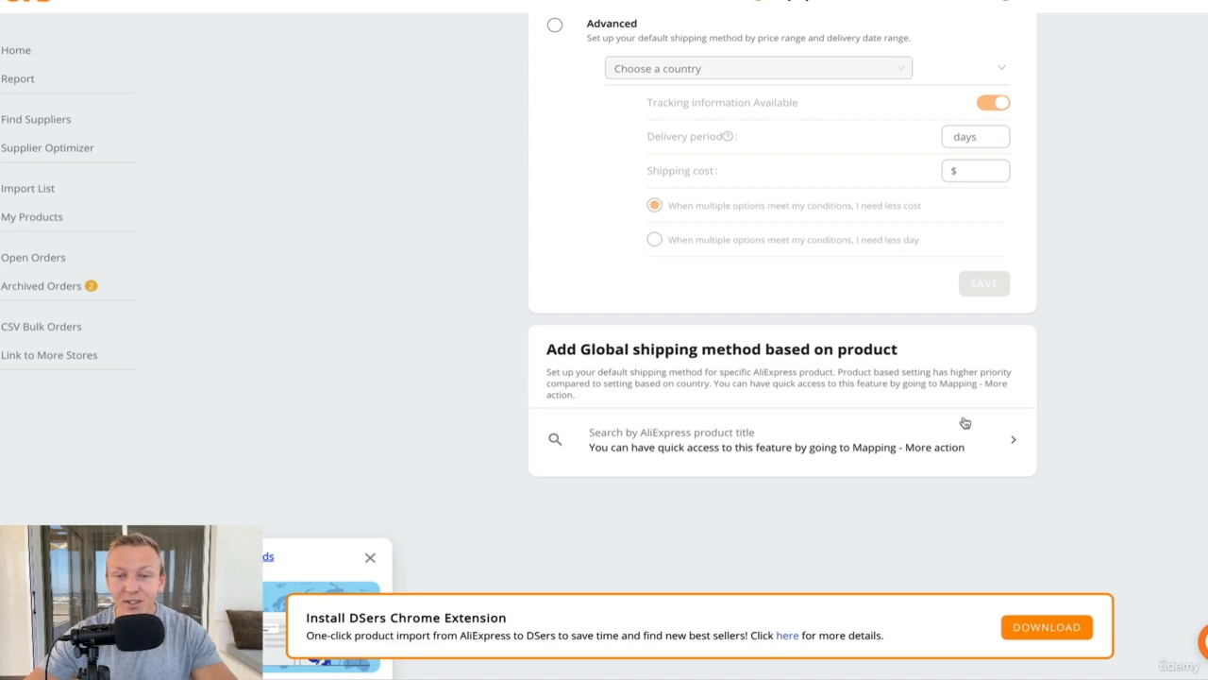
scroll(615, 401, up, 5)
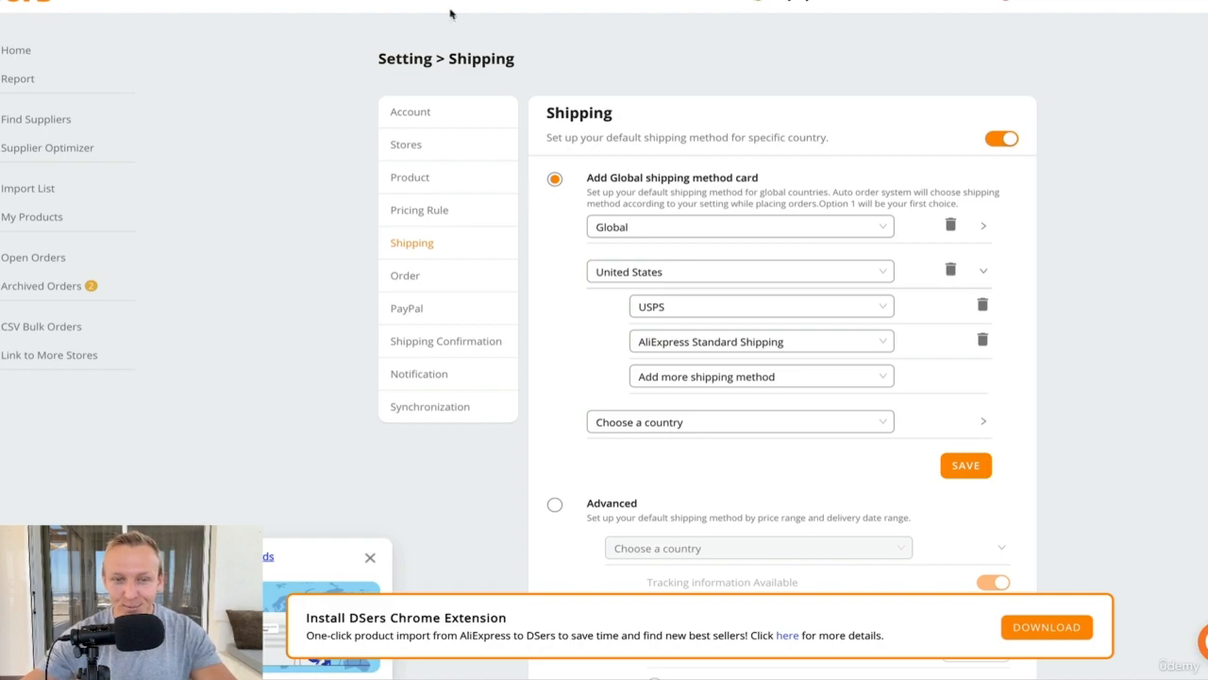
- Open the Order settings and review the message to AliExpress sellers and the phone number optimization options
scroll(445, 237, down, 1)
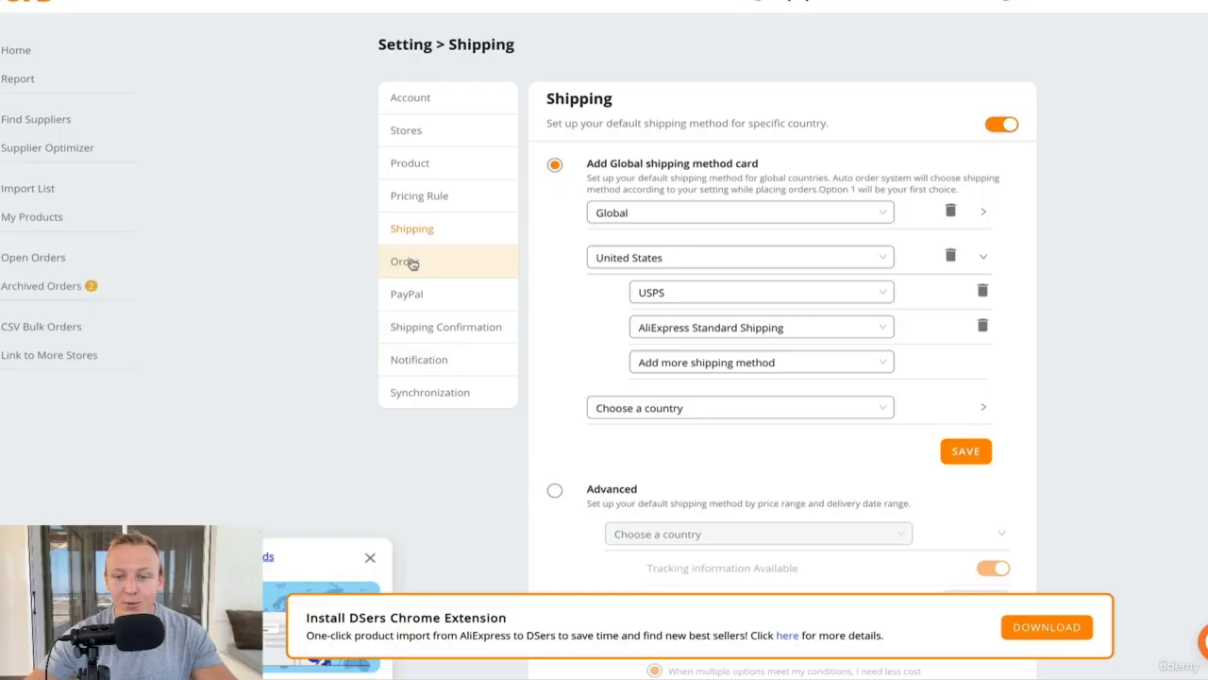
scroll(413, 265, down, 1)
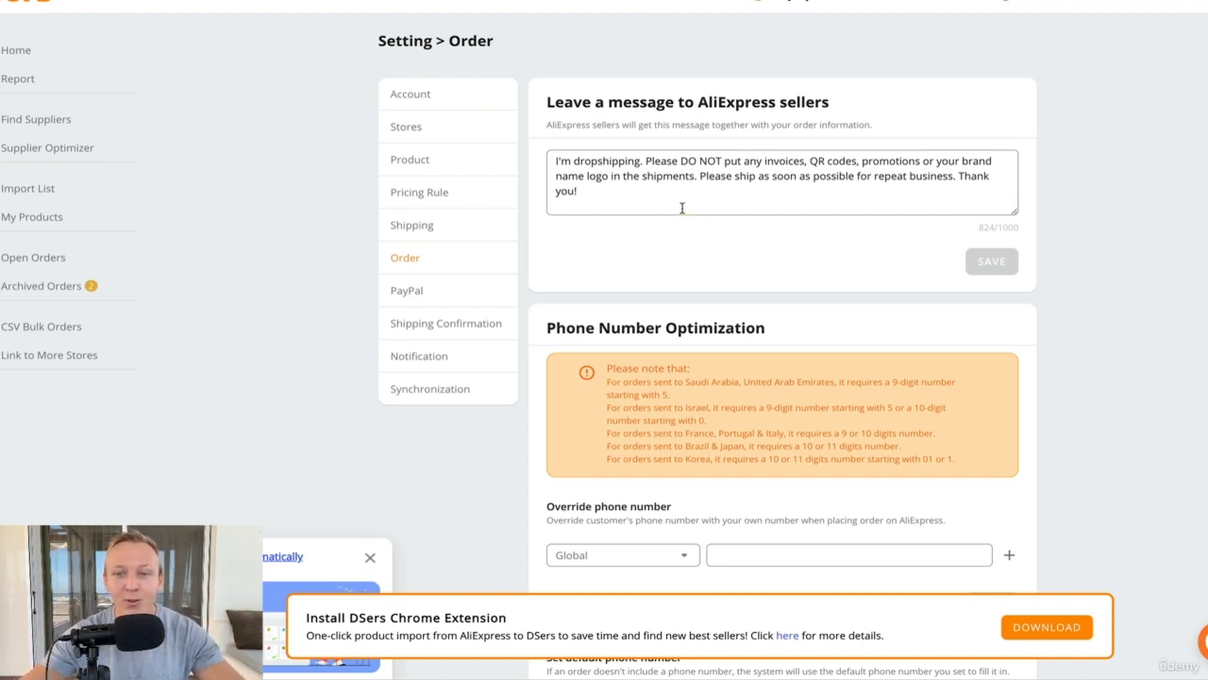
- Check the message to AliExpress sellers and override customers' phone number for Sweden with your own phone number
triple_click(636, 198)
click(628, 193)
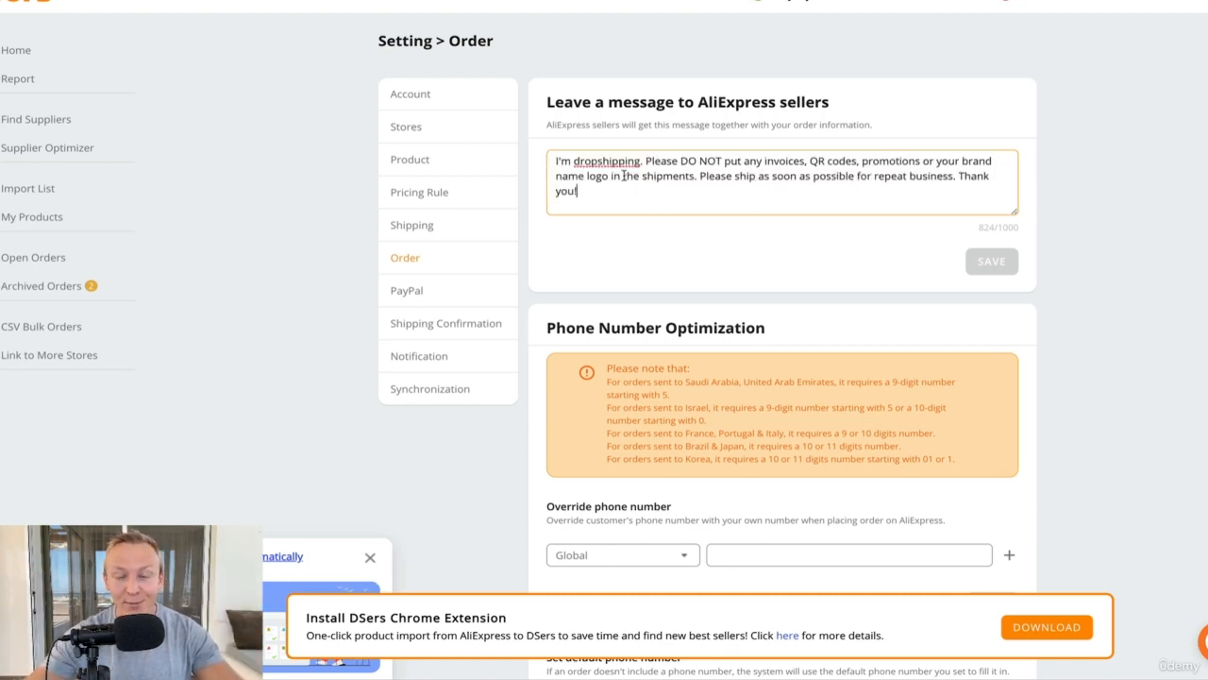
scroll(682, 227, down, 3)
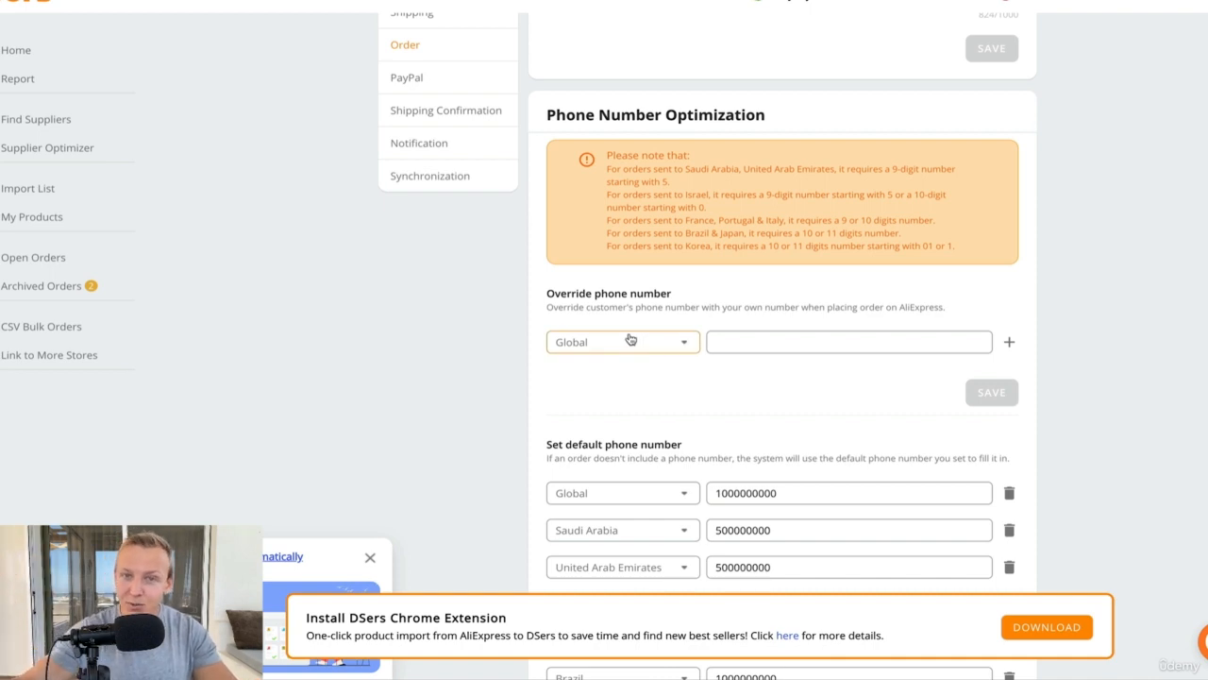
click(739, 341)
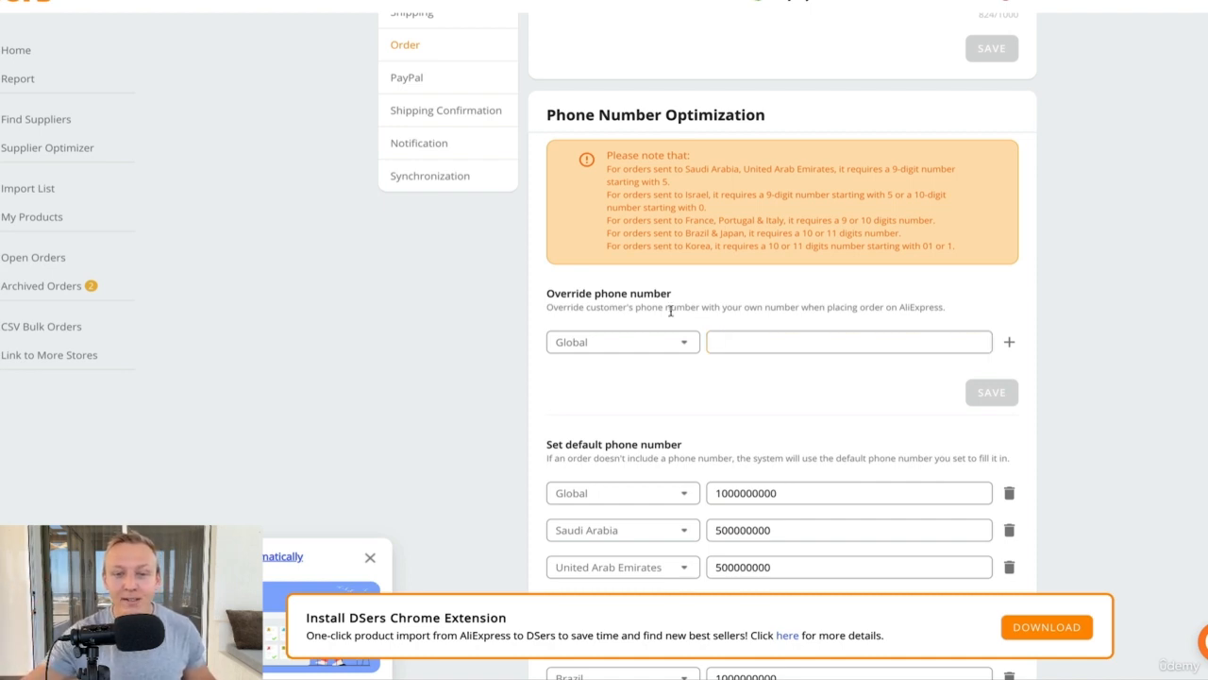
drag(674, 295, 544, 302)
click(592, 329)
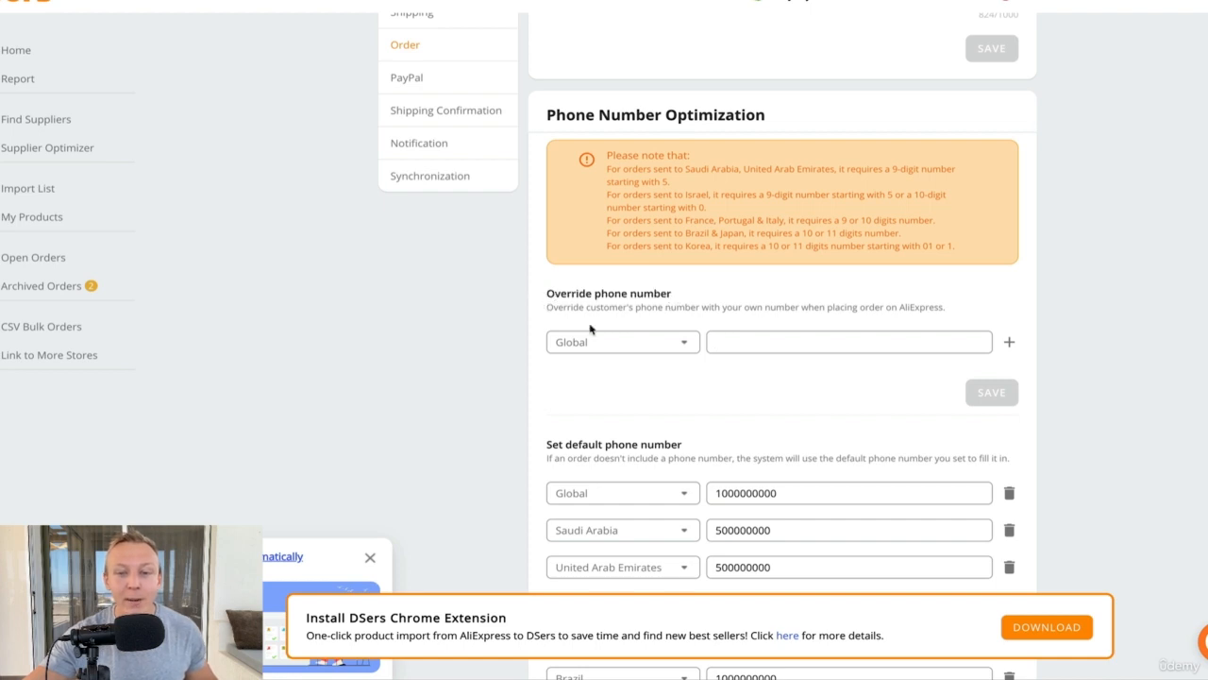
click(736, 351)
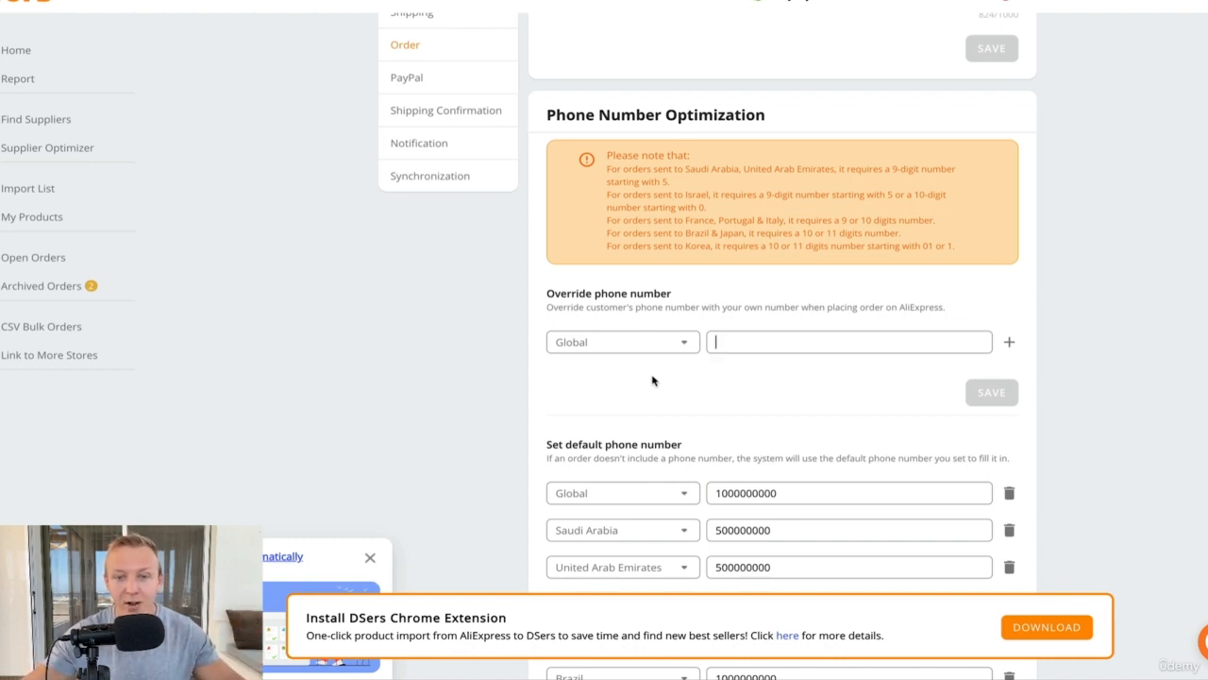
scroll(652, 381, down, 1)
click(668, 330)
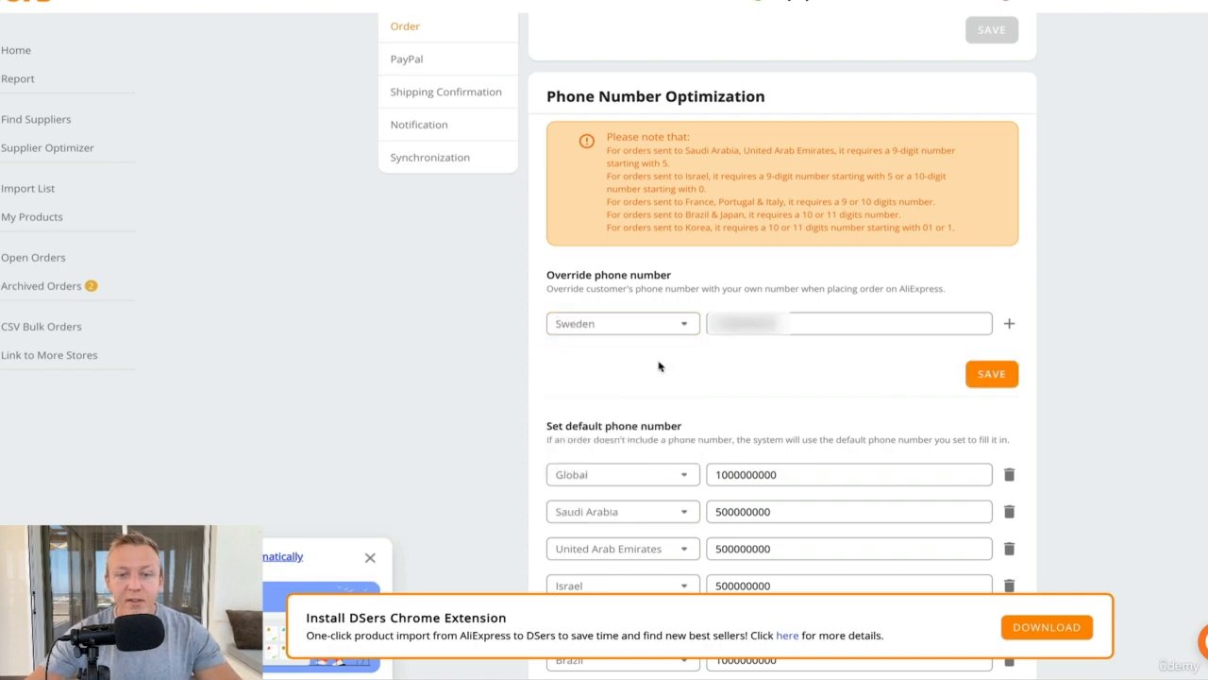
- Review the default phone numbers by country and the Canceled Orders Optimization and Request Fulfillment Cancelation options in Order Management
scroll(1129, 411, down, 10)
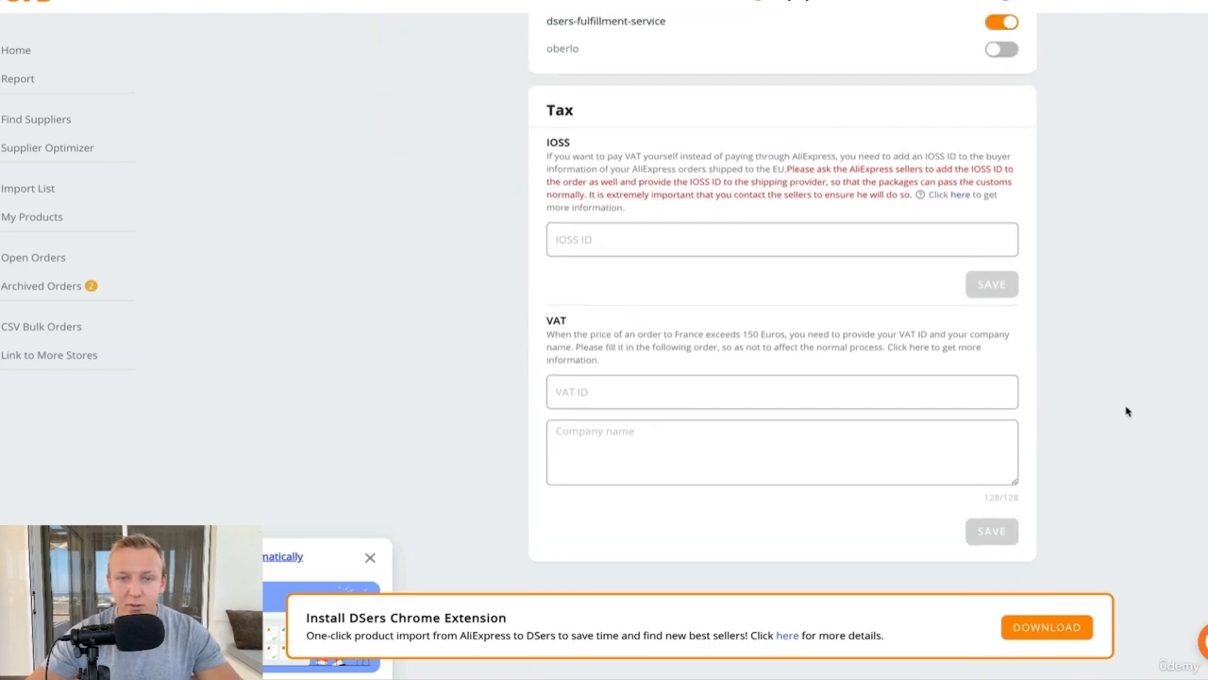
scroll(642, 108, up, 8)
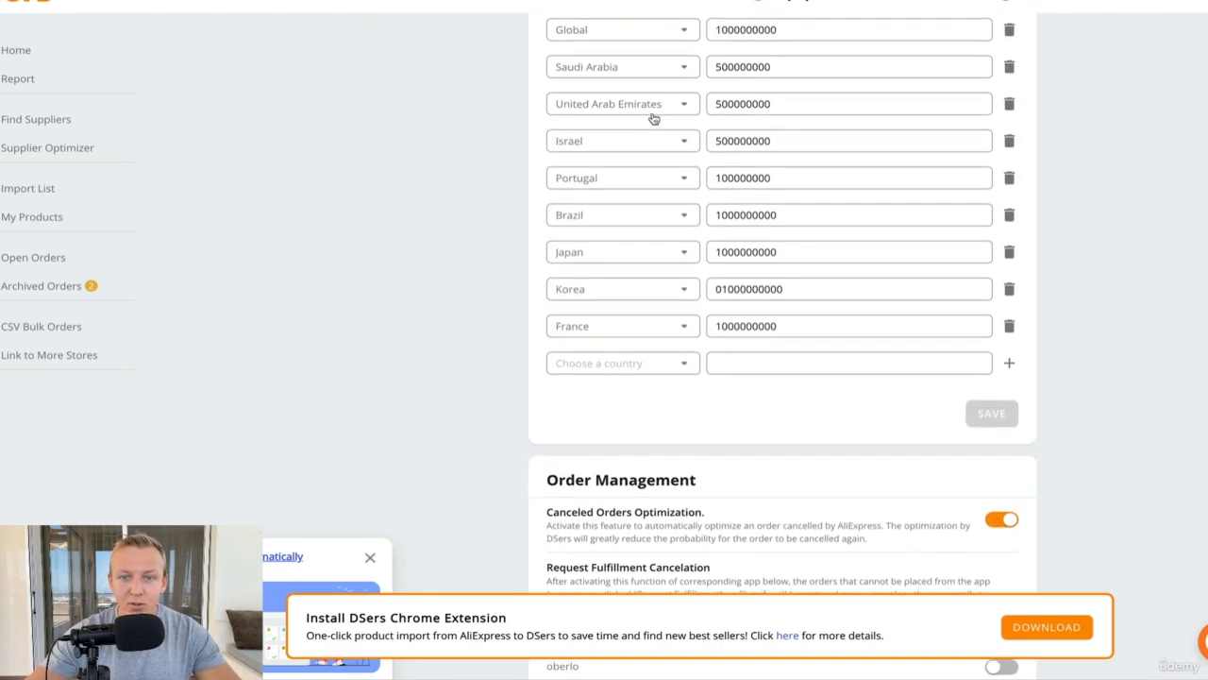
scroll(654, 118, up, 1)
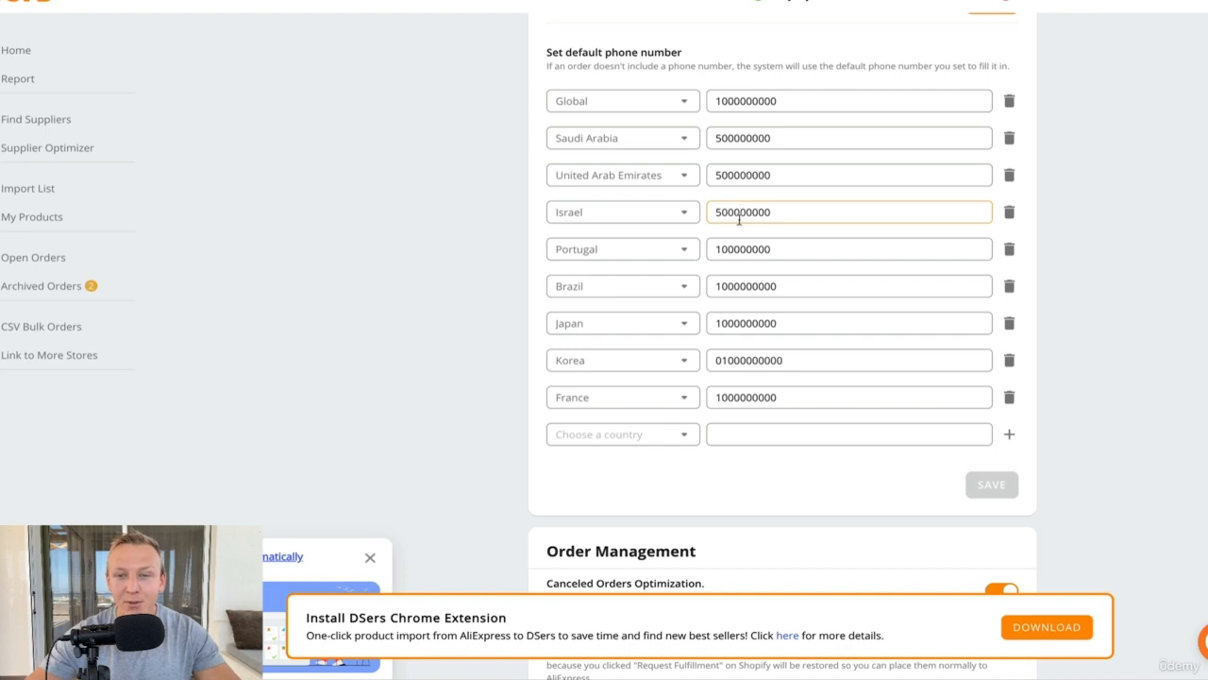
scroll(739, 219, down, 4)
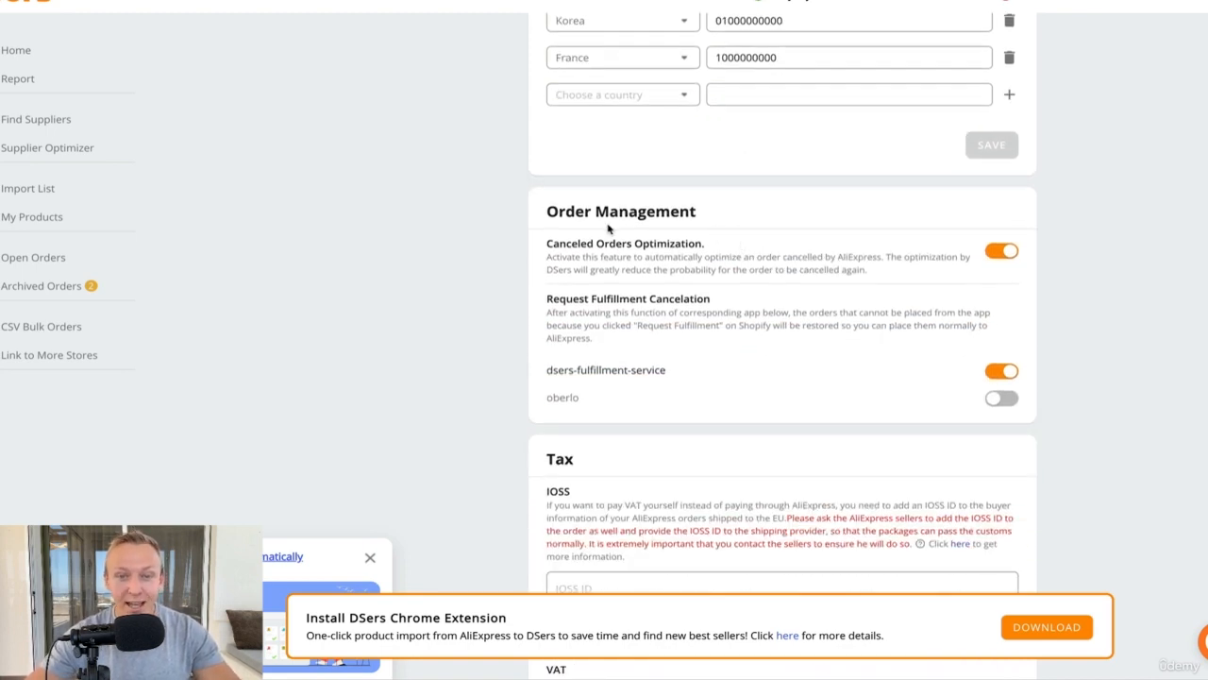
drag(698, 242, 547, 243)
click(572, 241)
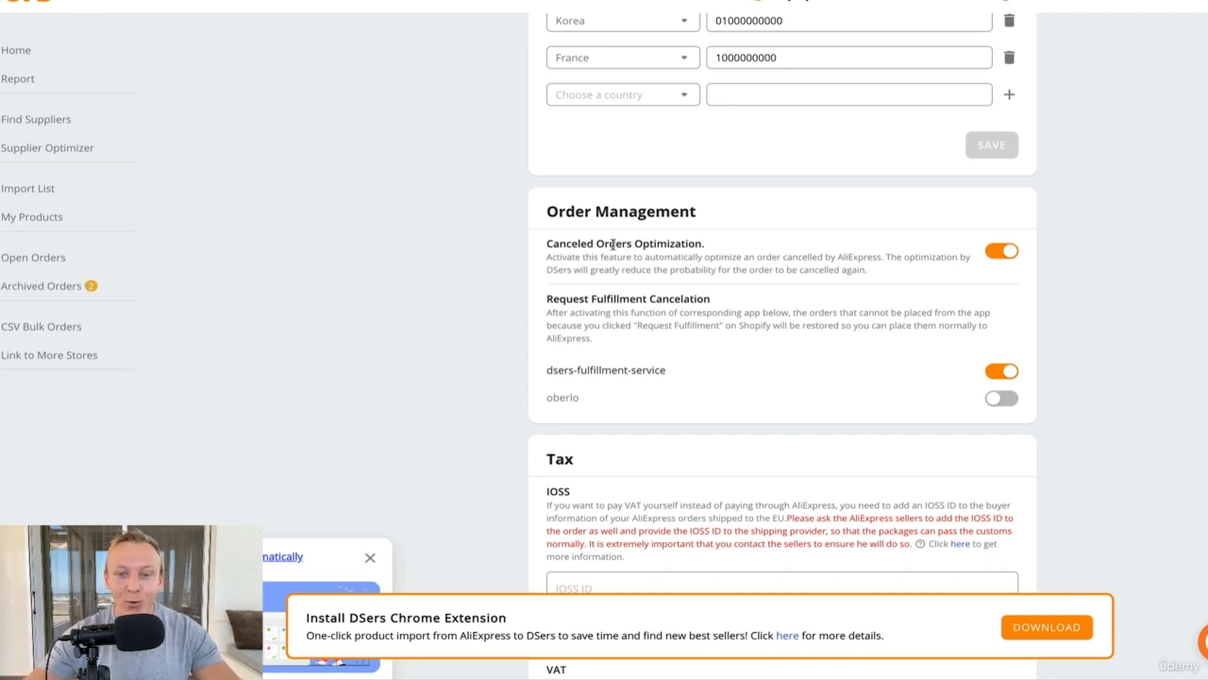
drag(723, 246, 635, 243)
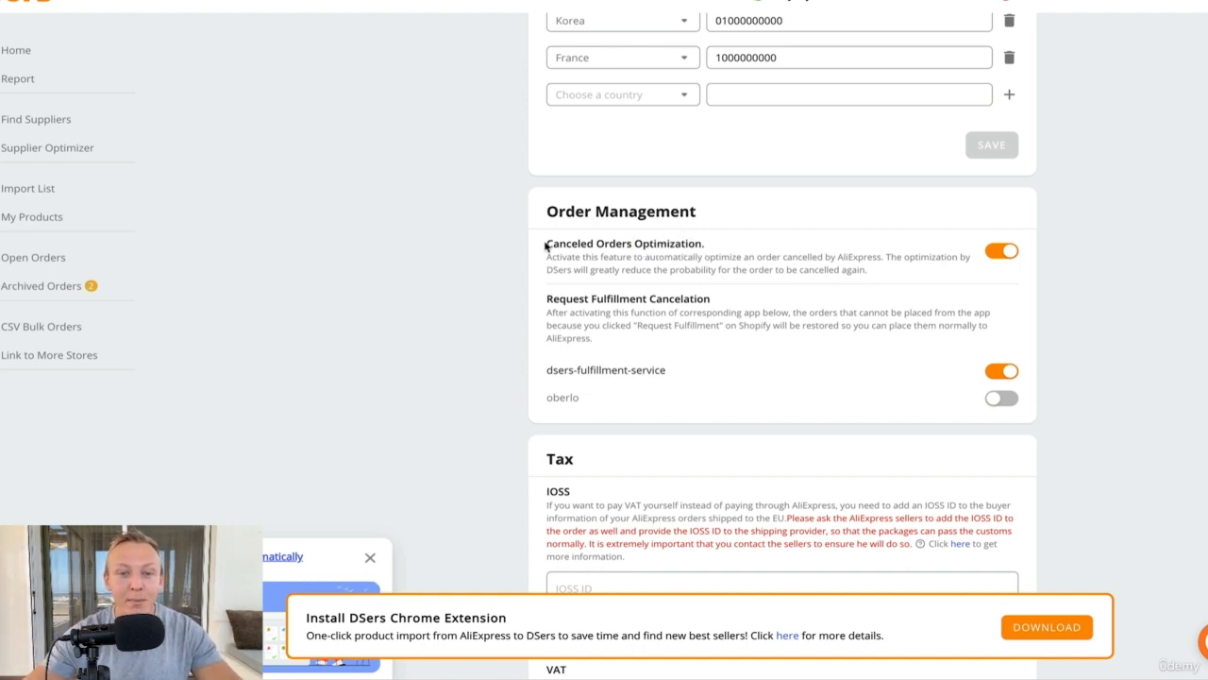
drag(546, 243, 637, 243)
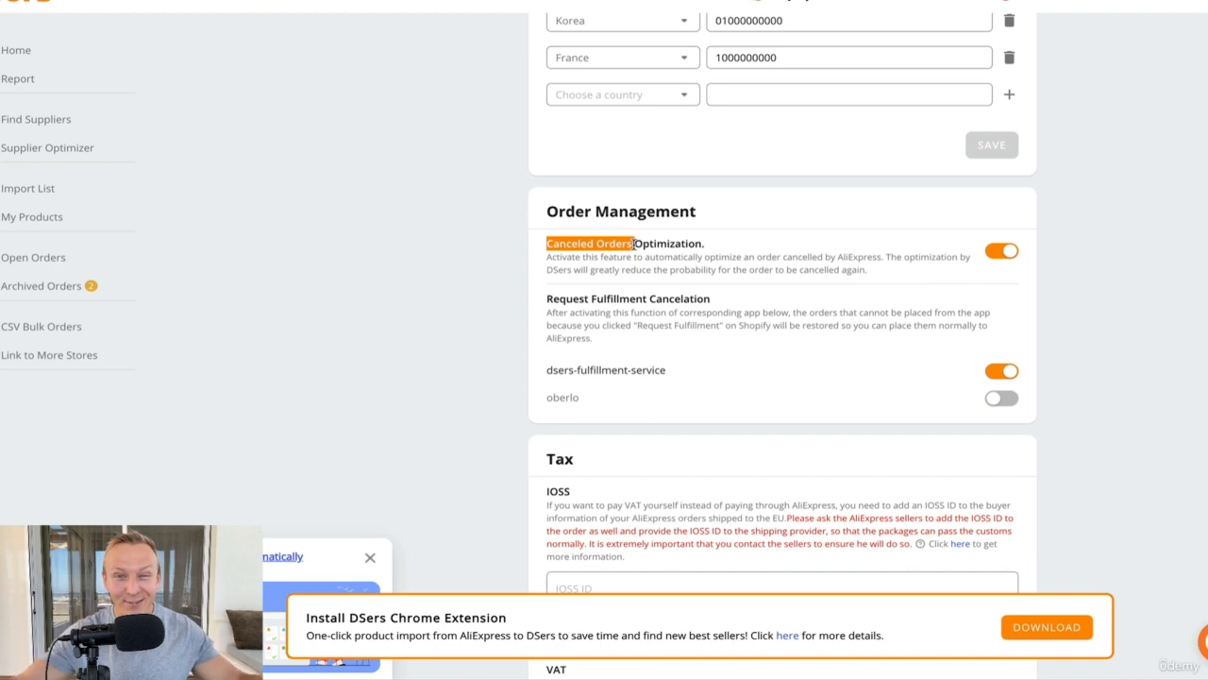
click(688, 251)
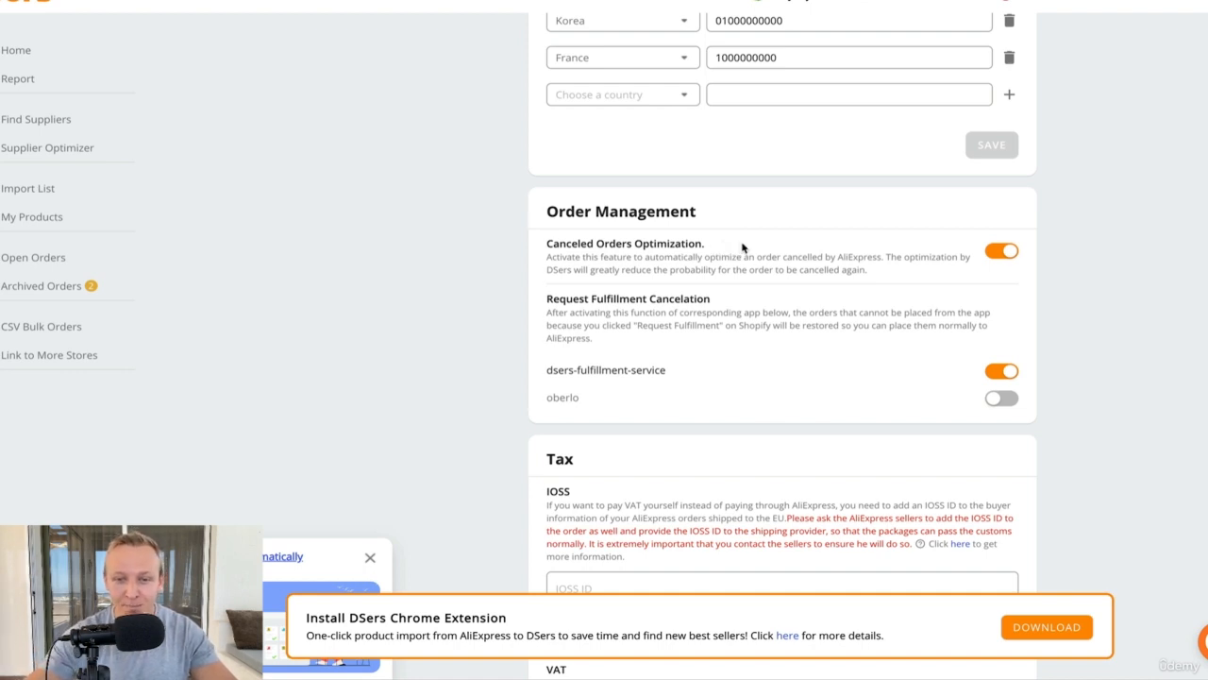
scroll(731, 248, down, 1)
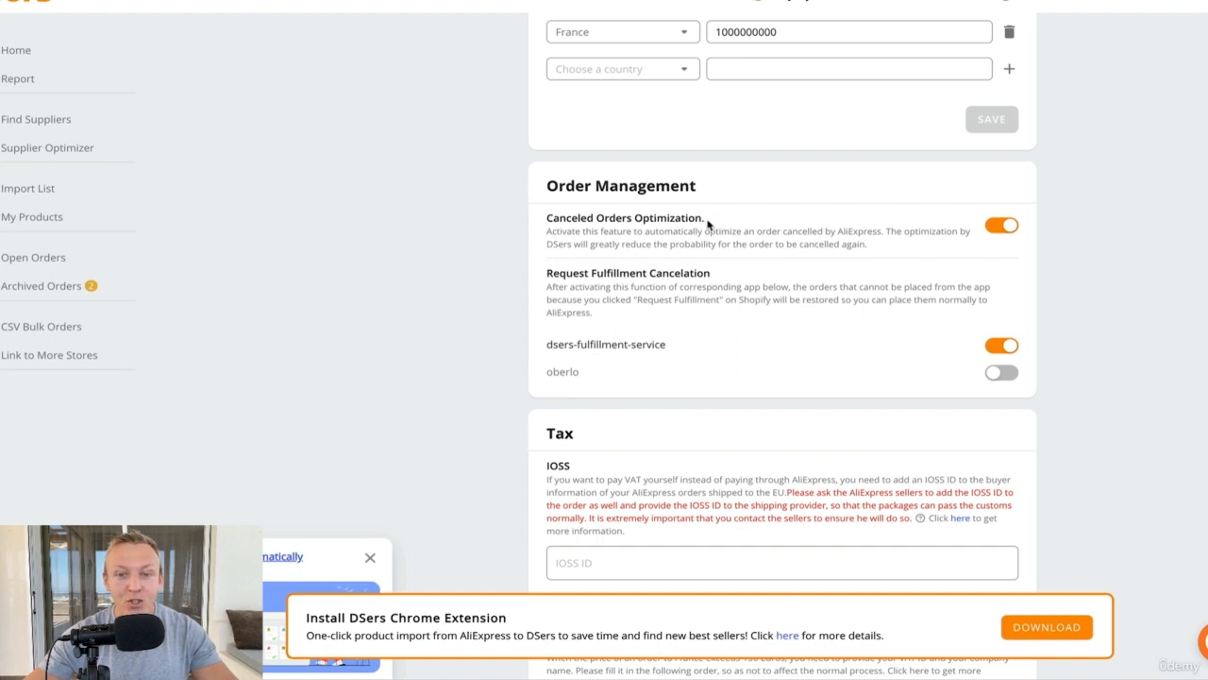
drag(708, 220, 547, 217)
click(550, 217)
drag(547, 271, 720, 279)
click(722, 279)
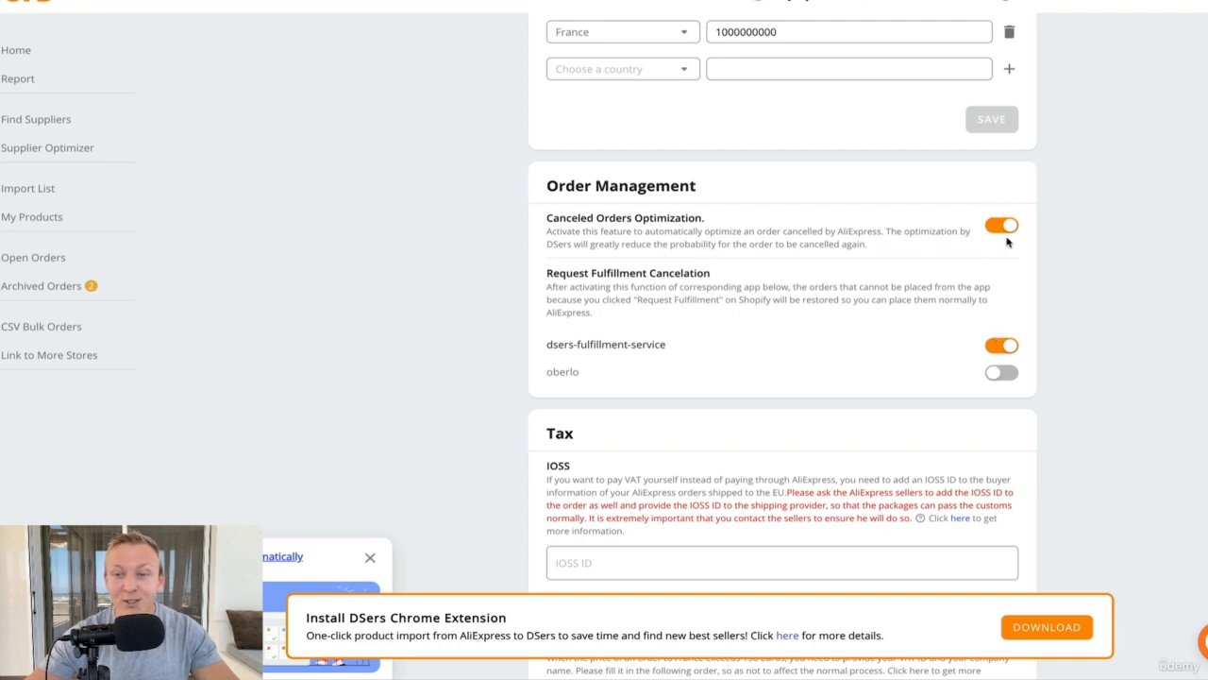
- Examine the IOSS ID, VAT ID and company name fields in the Tax section of the Order settings
scroll(796, 285, down, 3)
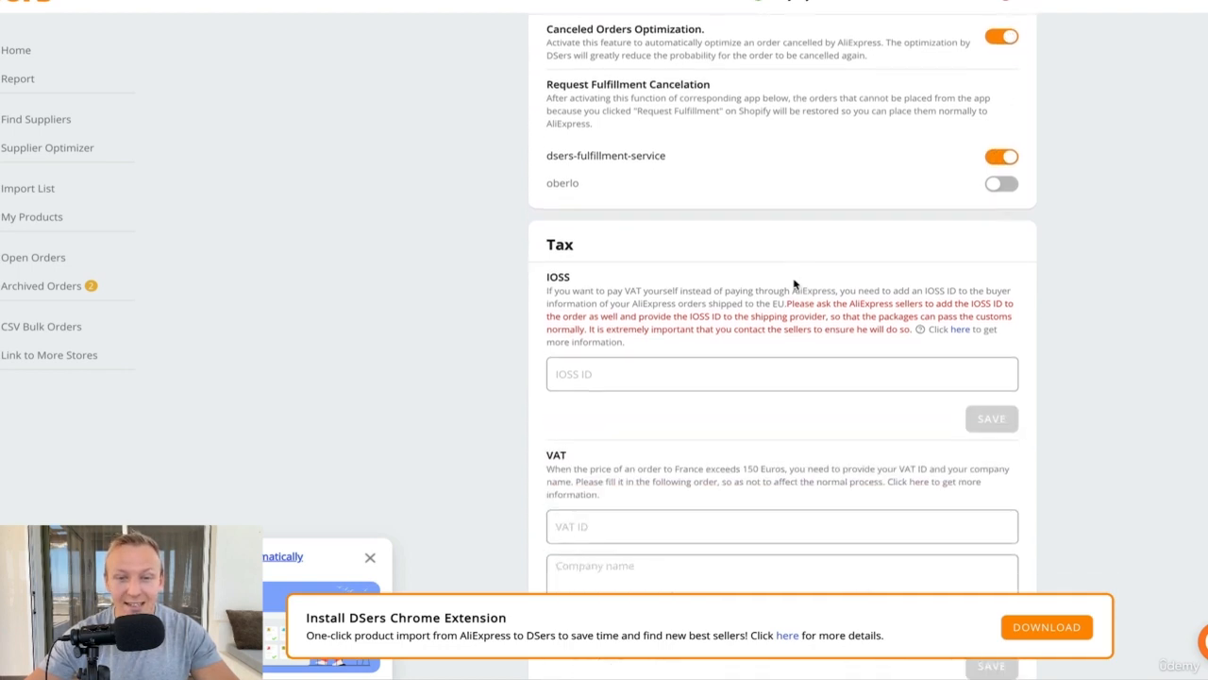
scroll(570, 274, down, 1)
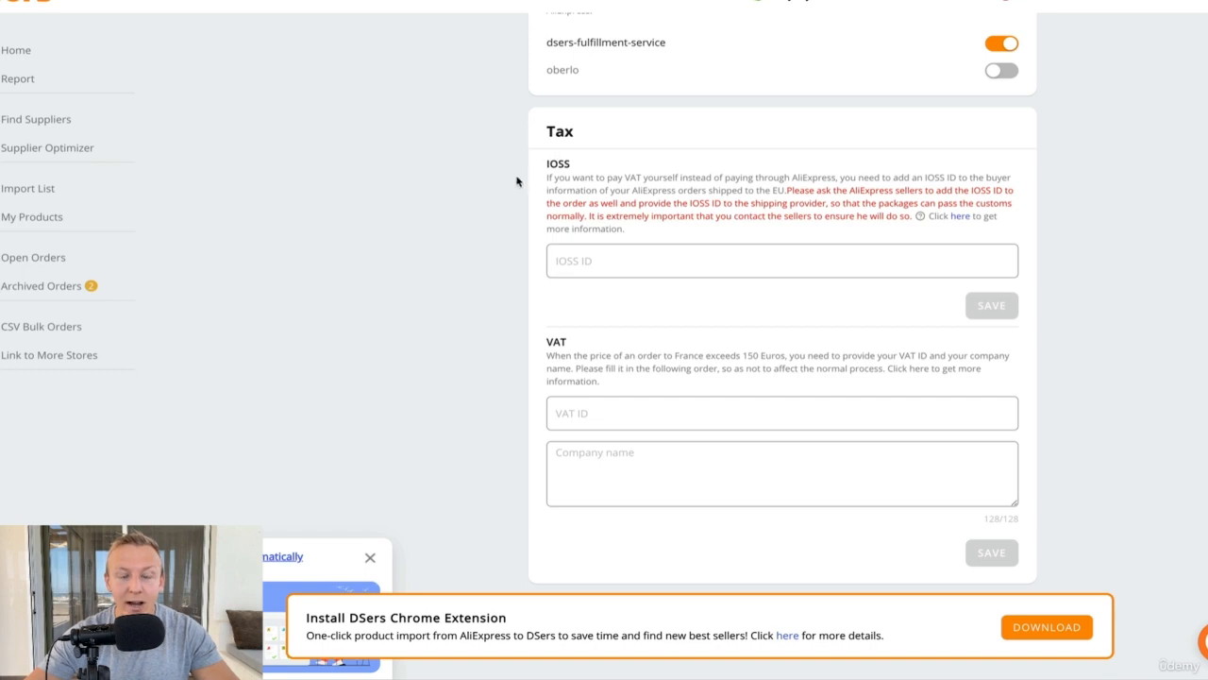
click(590, 253)
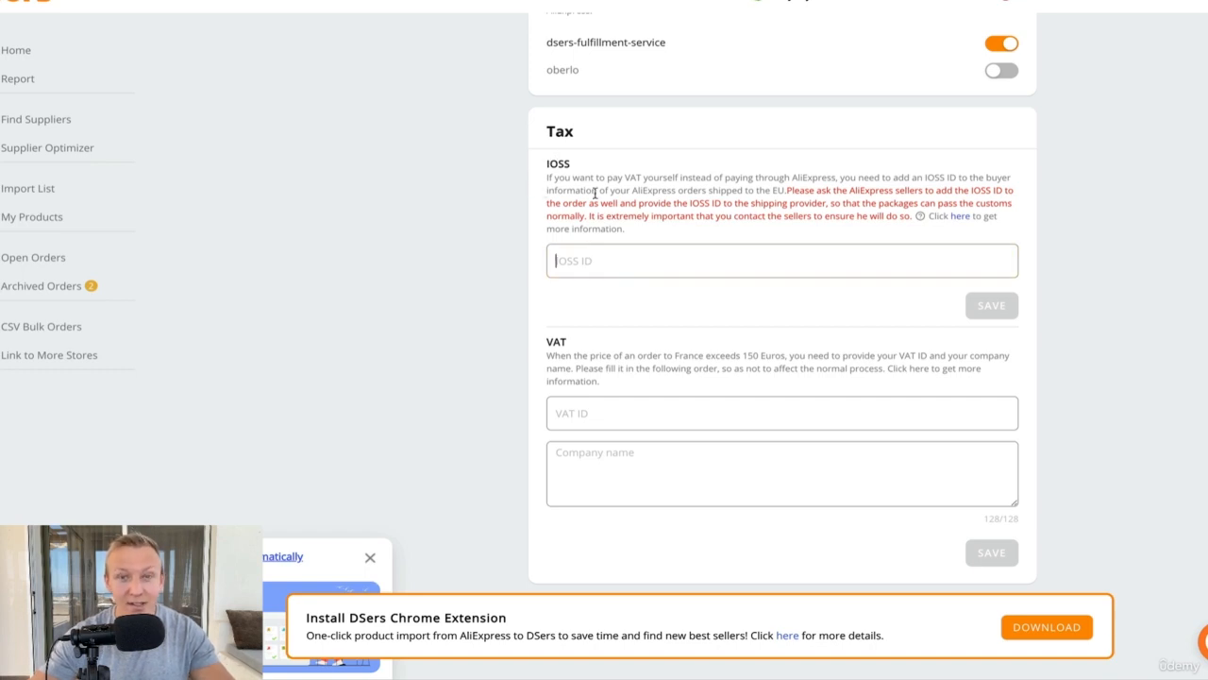
scroll(602, 215, down, 2)
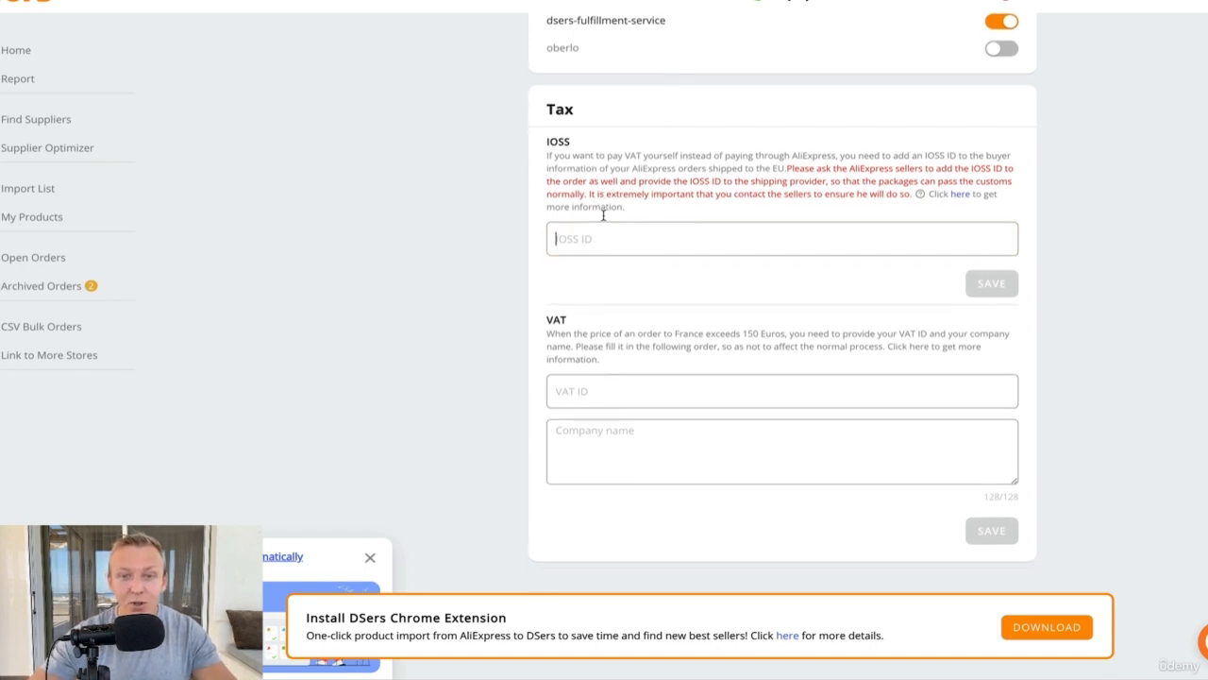
scroll(658, 265, down, 1)
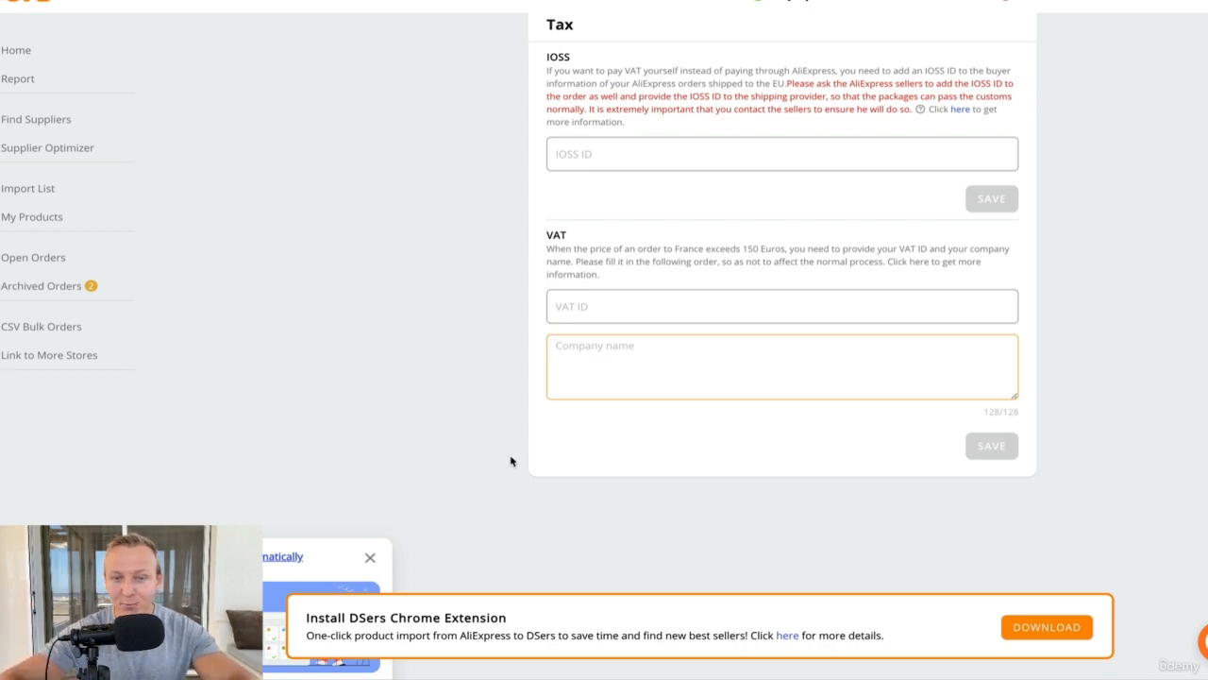
- Connect a PayPal account in the PayPal settings by logging in with its e-mail and password and agreeing to the connection
scroll(511, 461, up, 10)
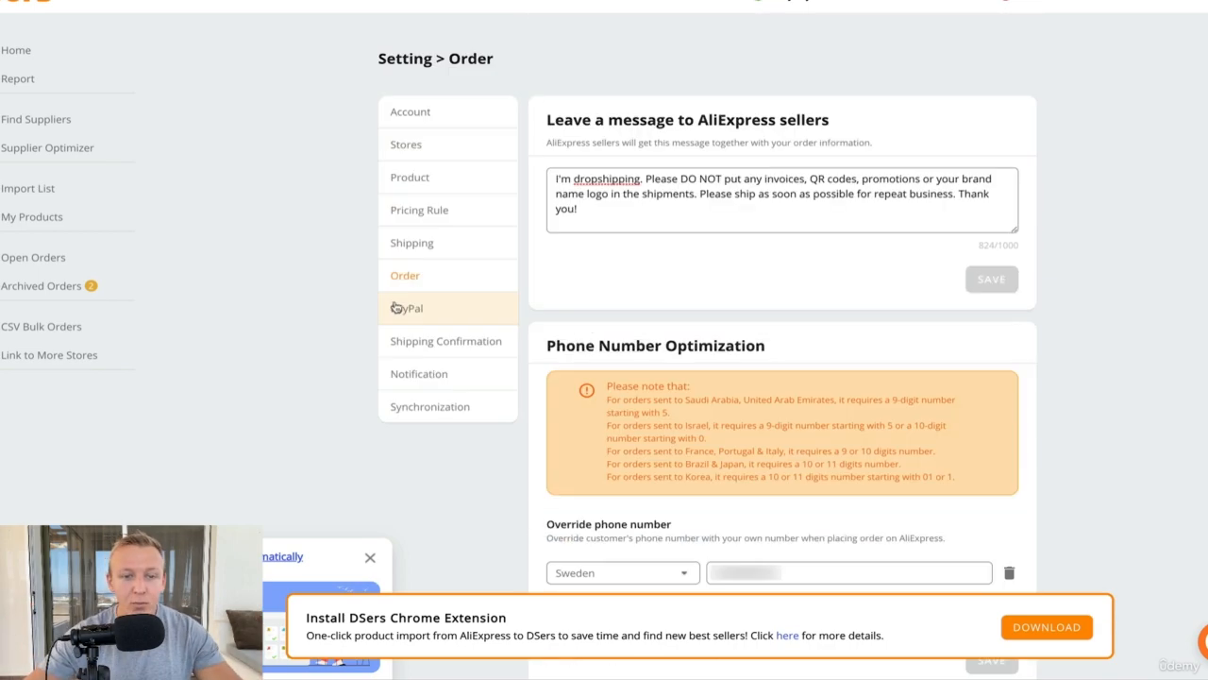
click(412, 310)
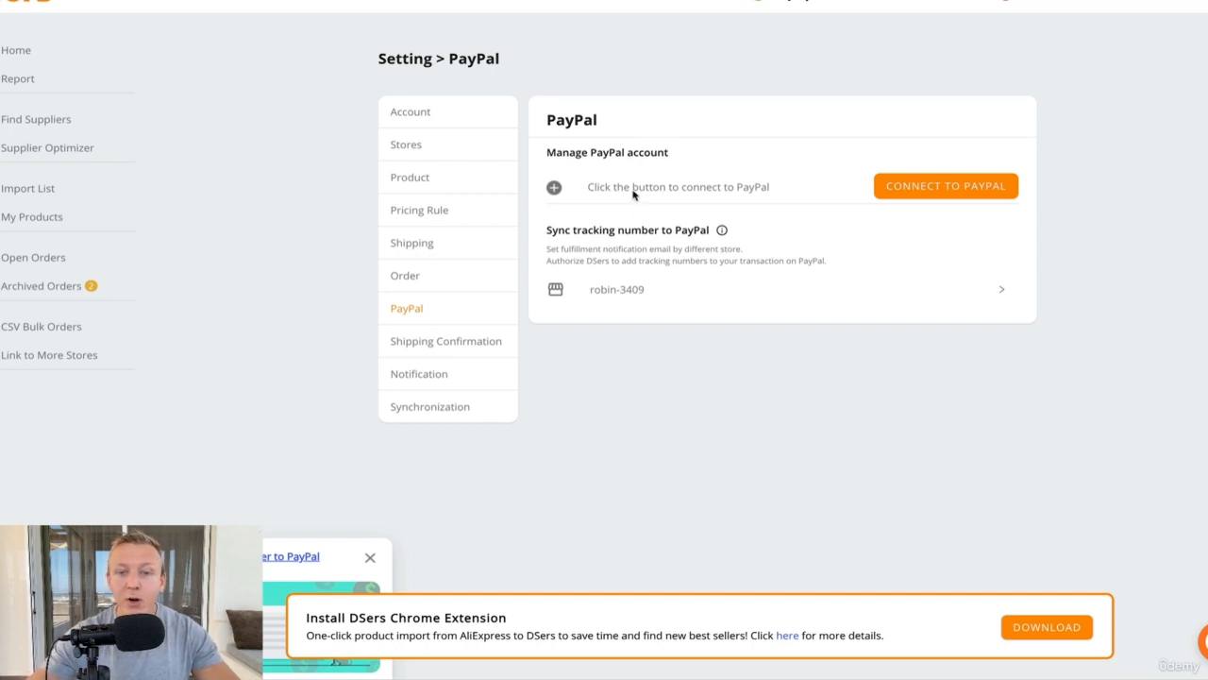
click(930, 194)
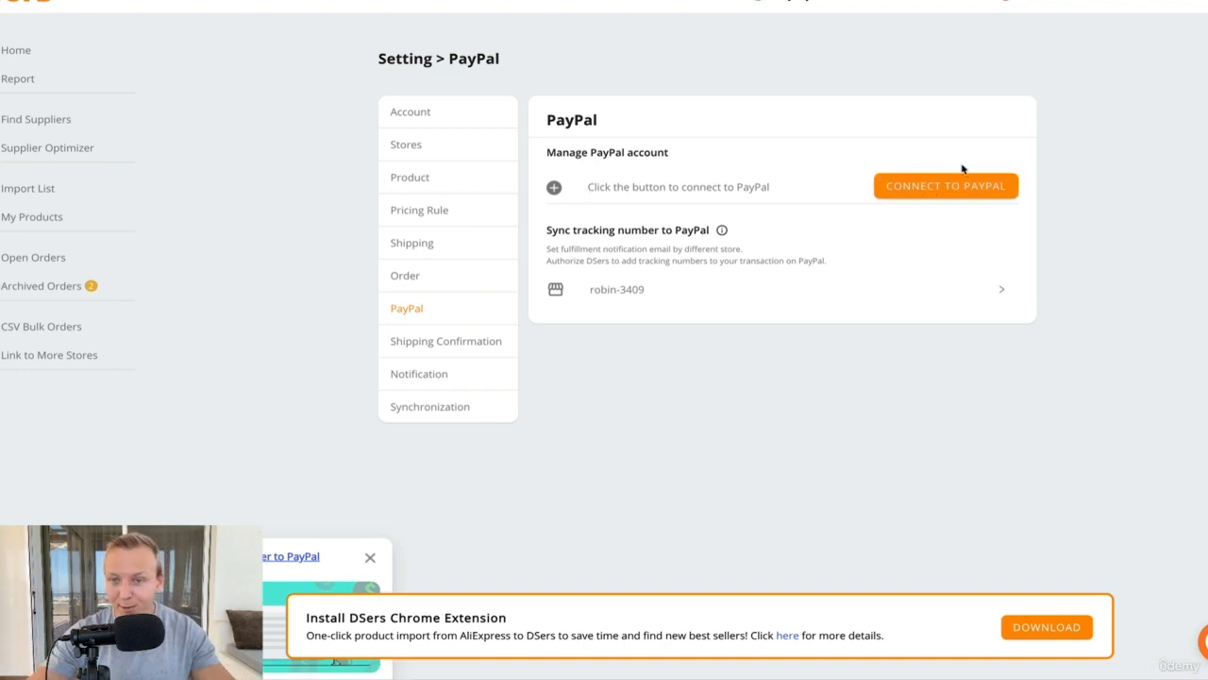
click(925, 189)
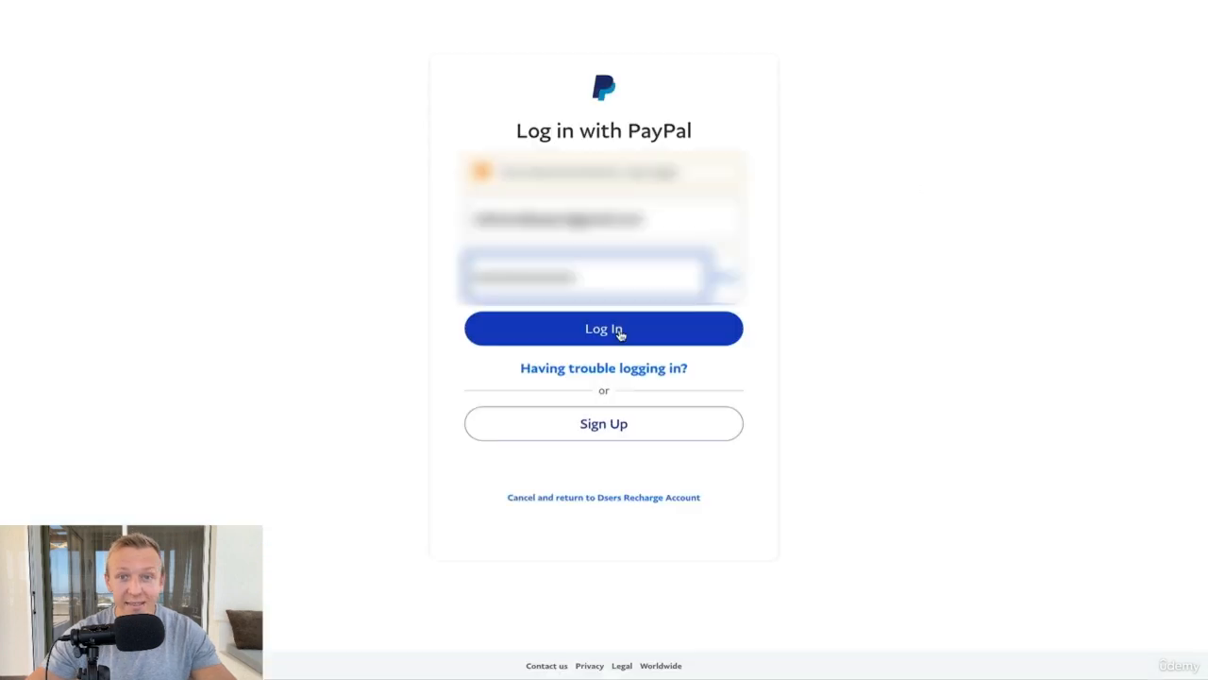
click(620, 334)
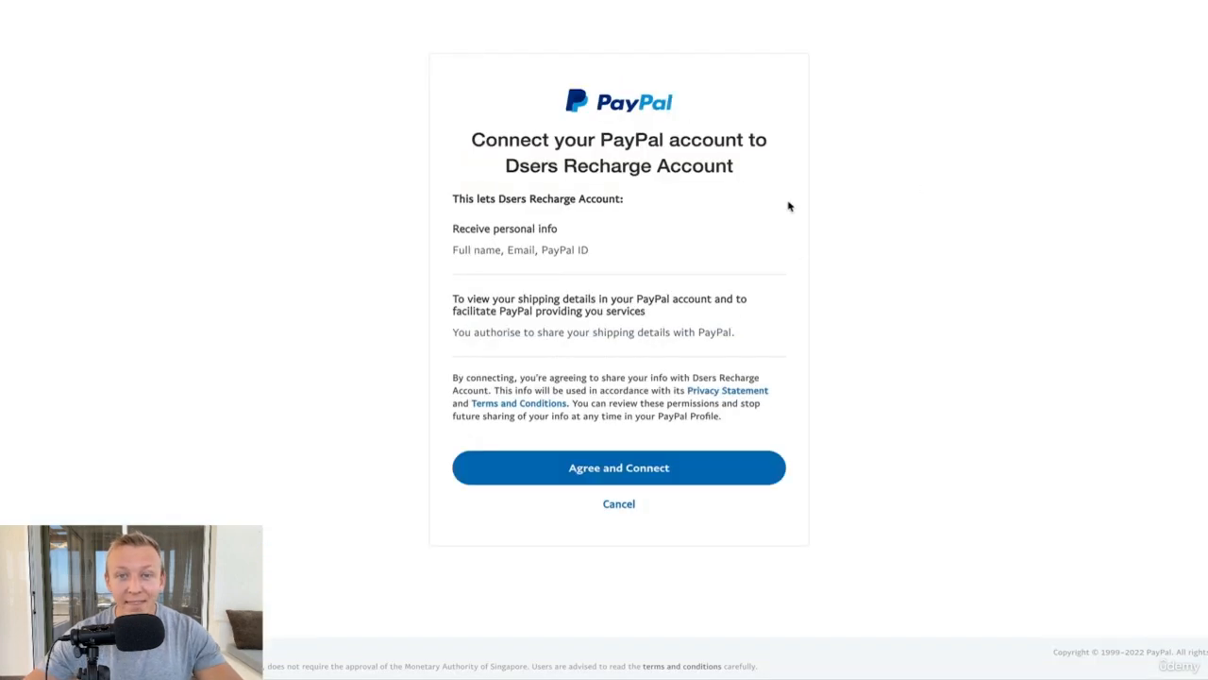
click(584, 469)
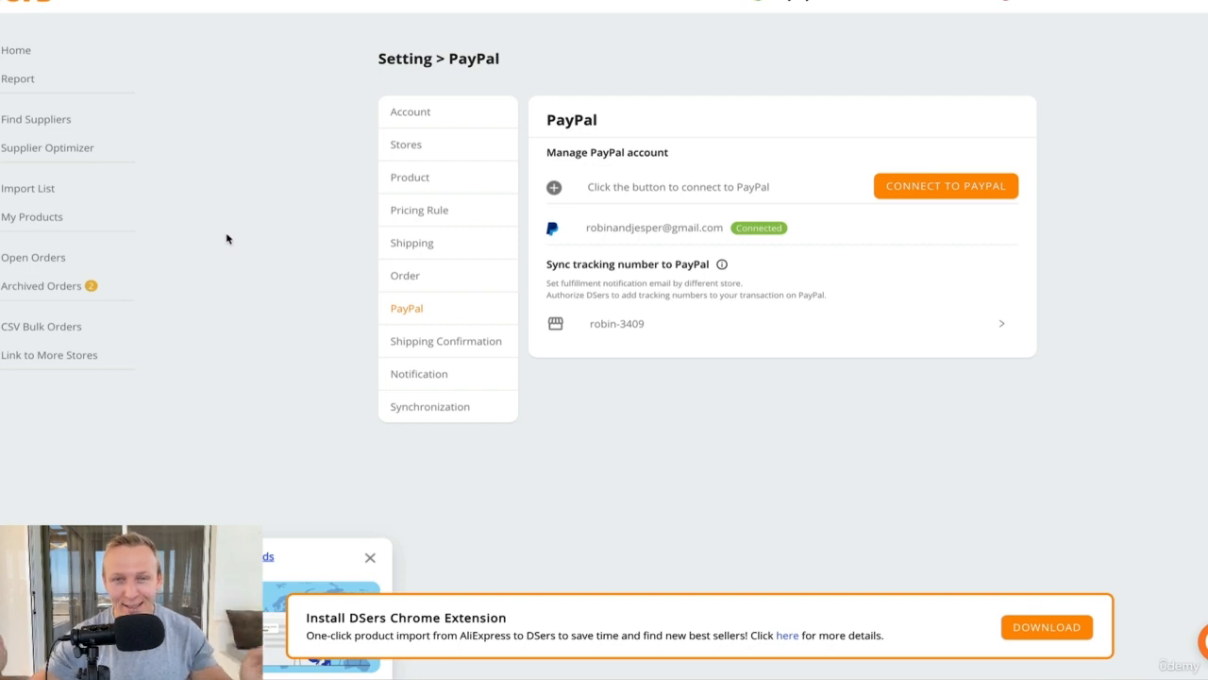
- Activate the fulfillment notification email sent by Shopify for the store in the Shipping Confirmation settings
click(425, 338)
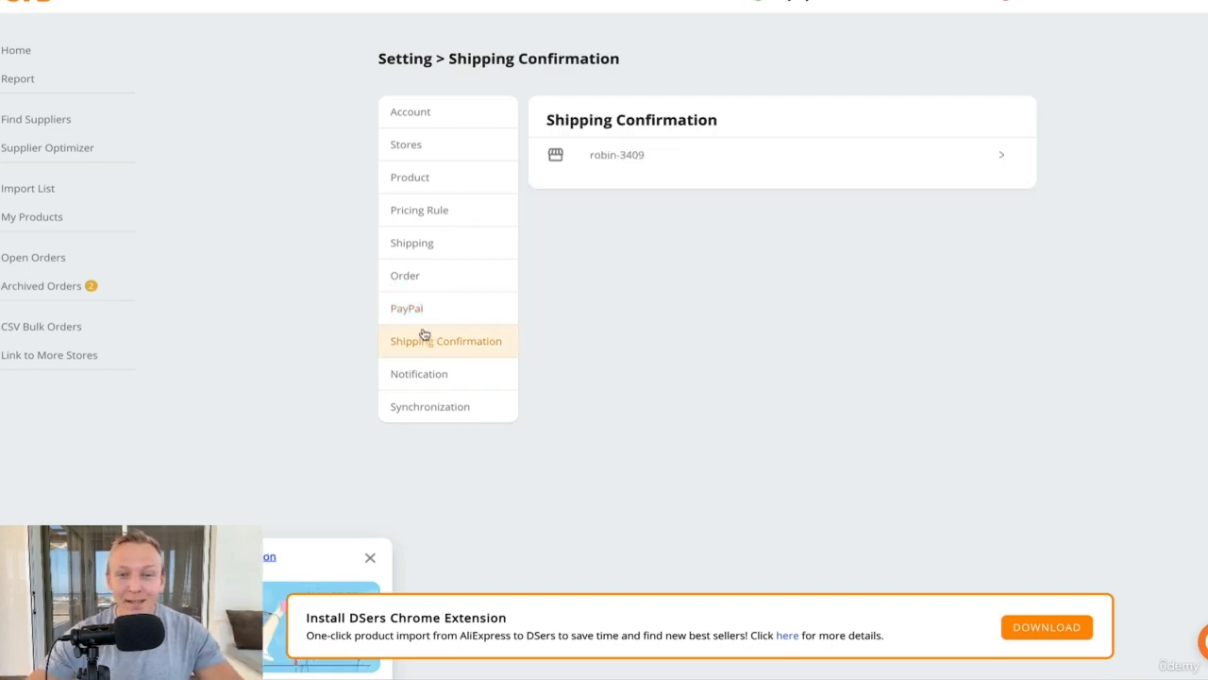
click(620, 157)
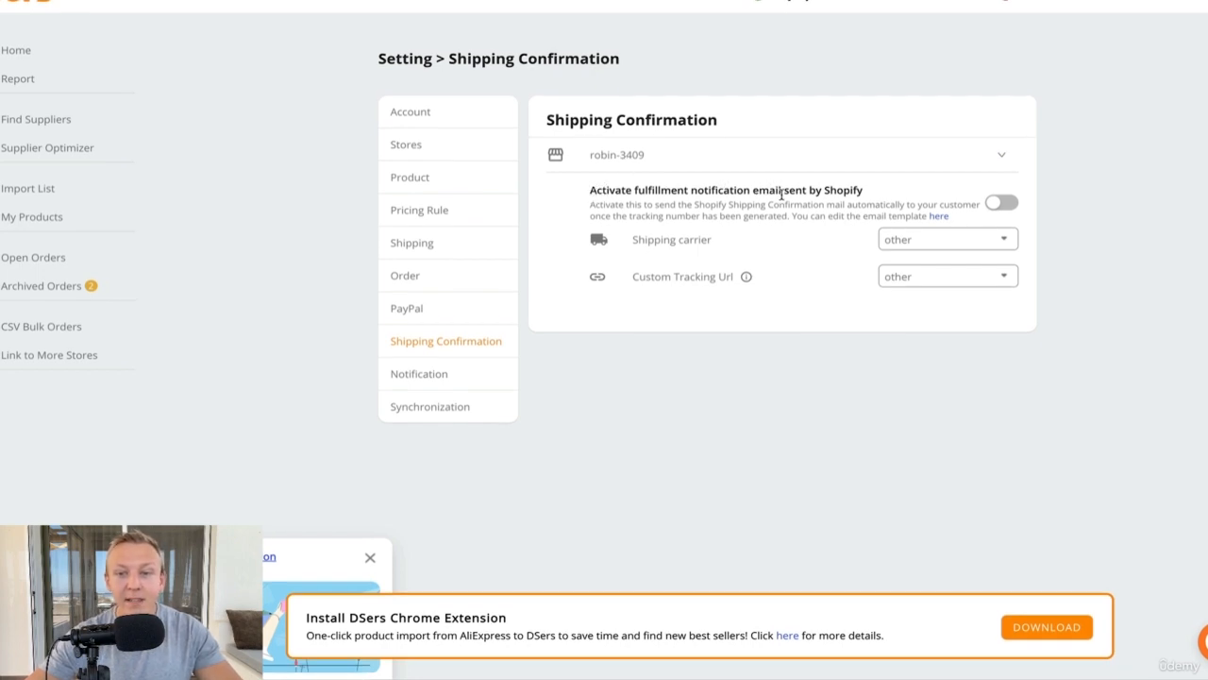
click(1005, 206)
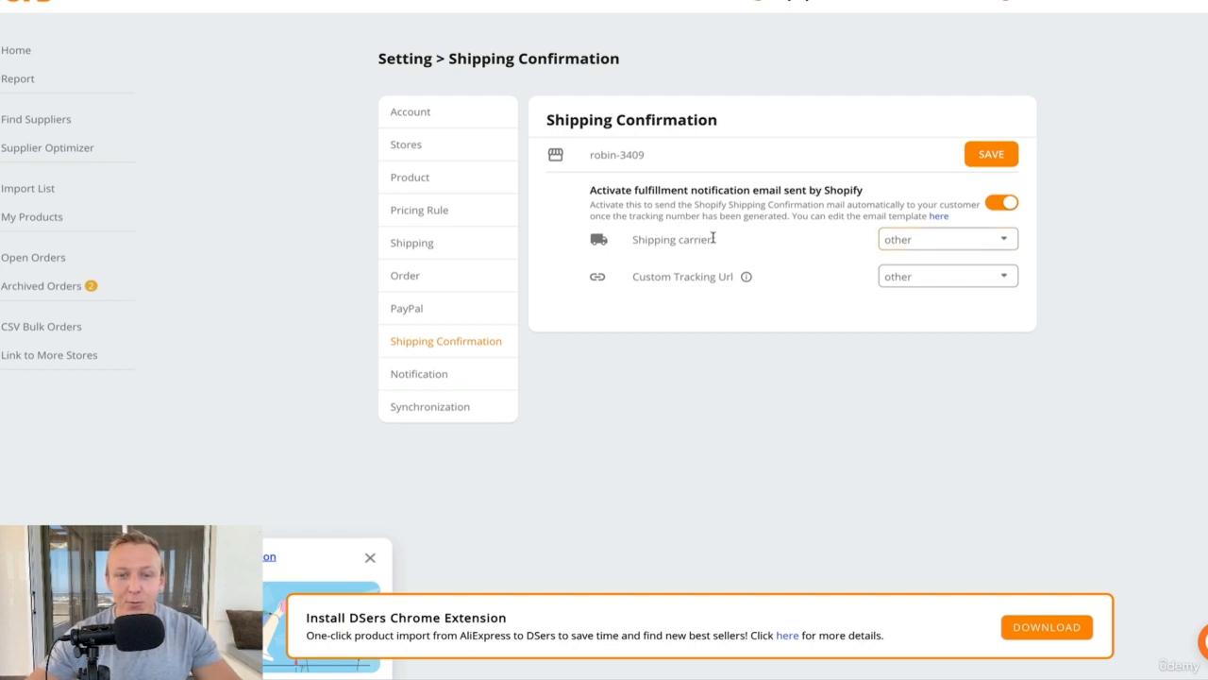
- Set the store's shipping carrier to Default and its custom tracking URL to 17Track, and check the resulting URL
click(940, 243)
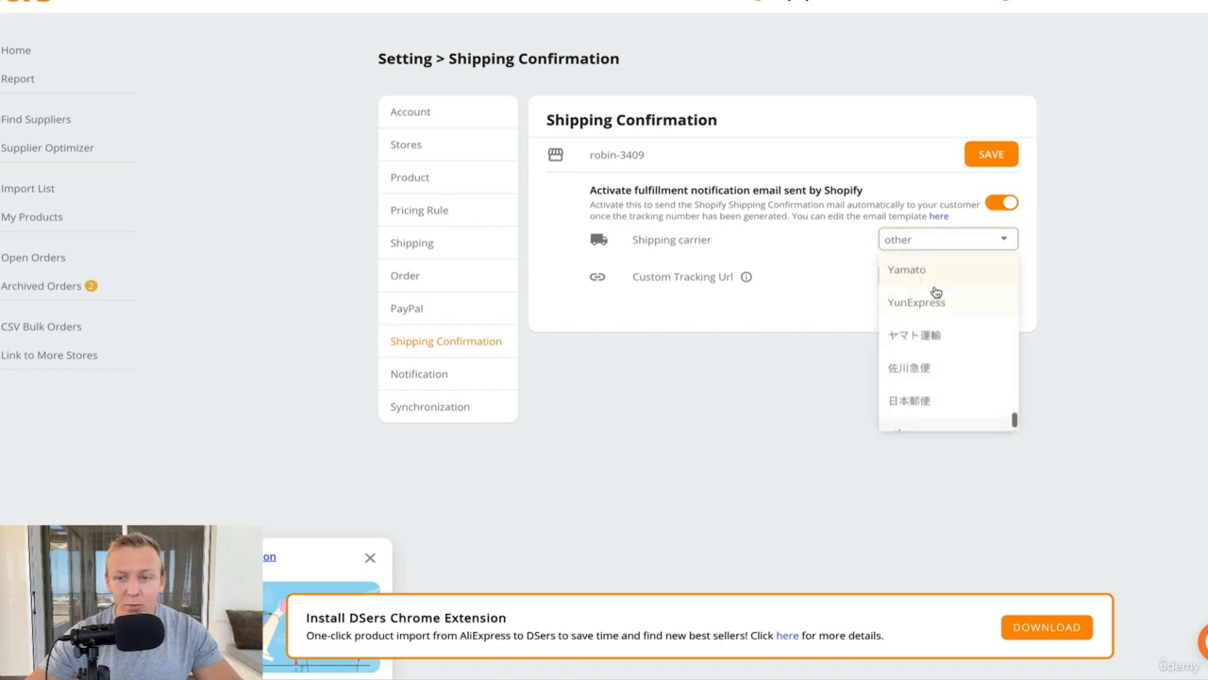
scroll(938, 306, up, 10)
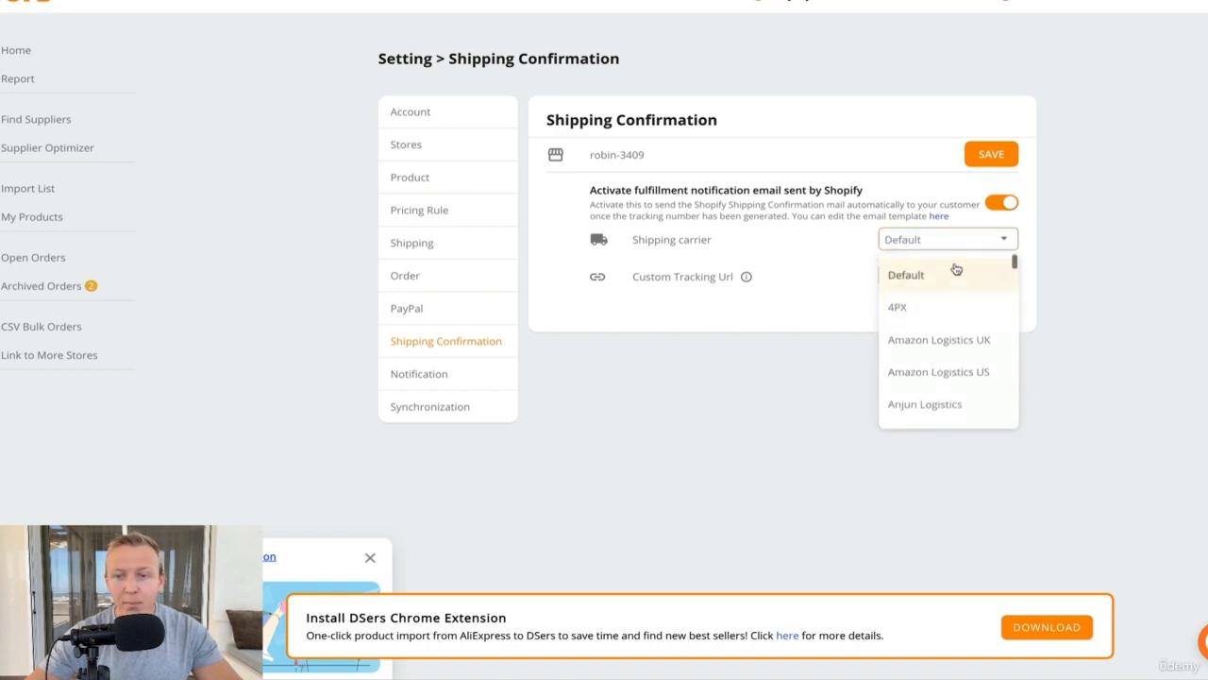
click(952, 273)
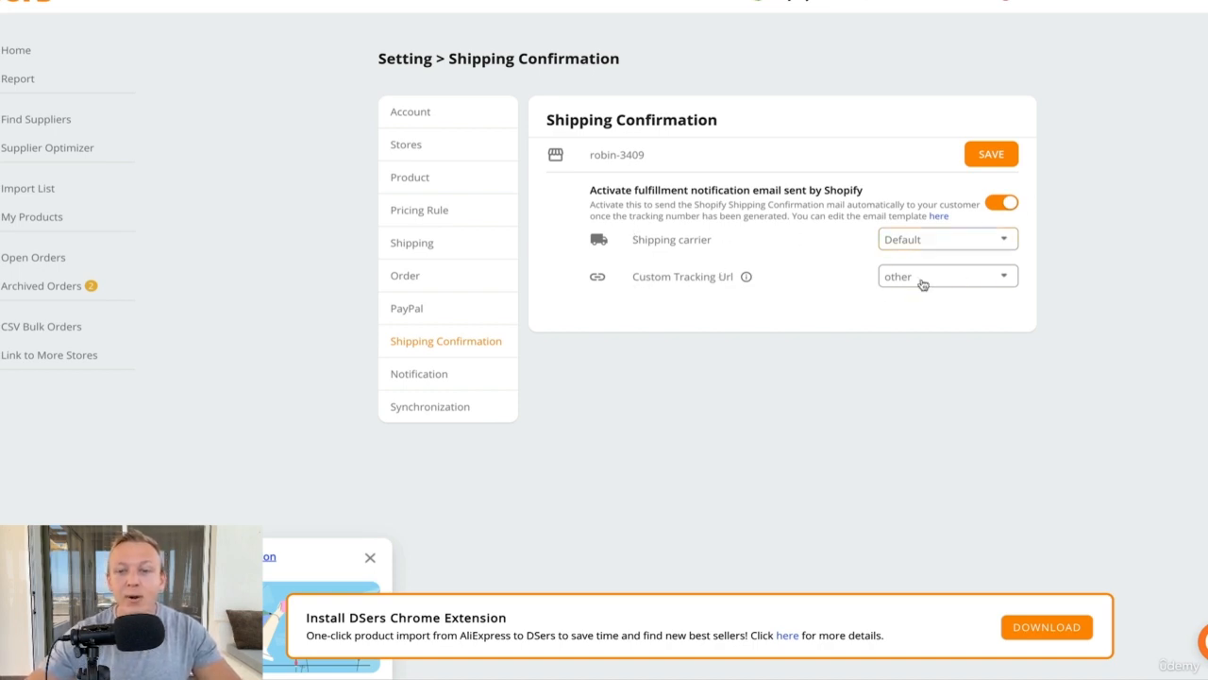
click(952, 277)
click(904, 311)
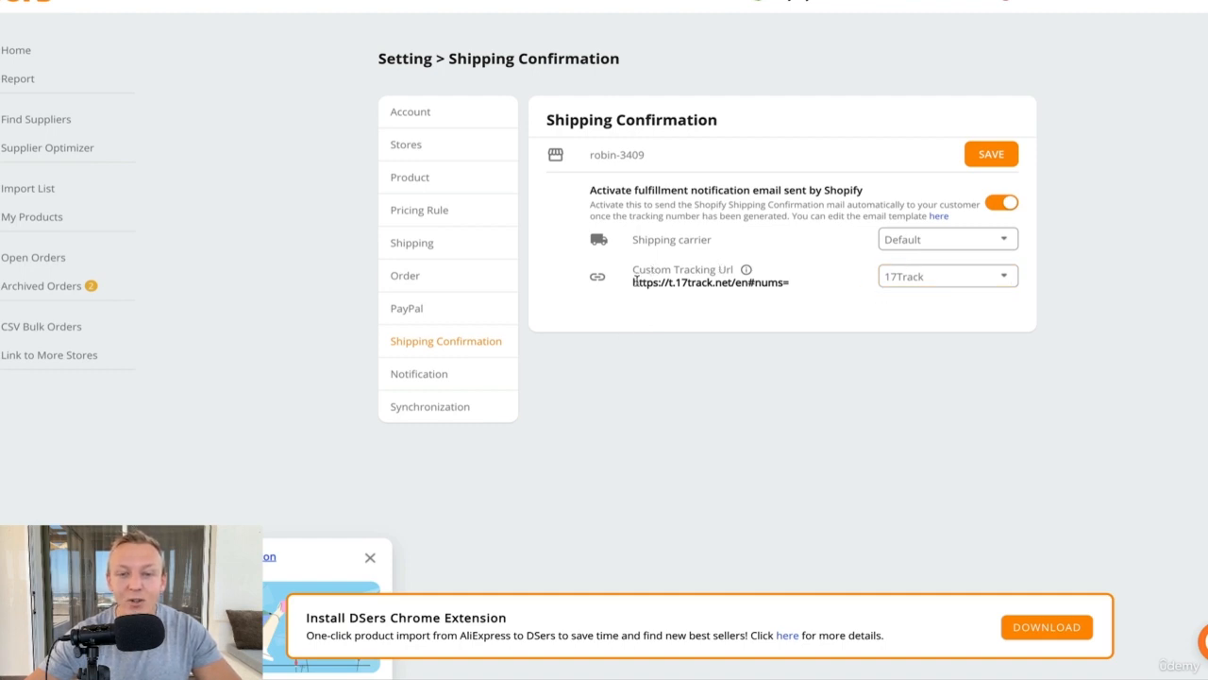
drag(631, 282, 786, 282)
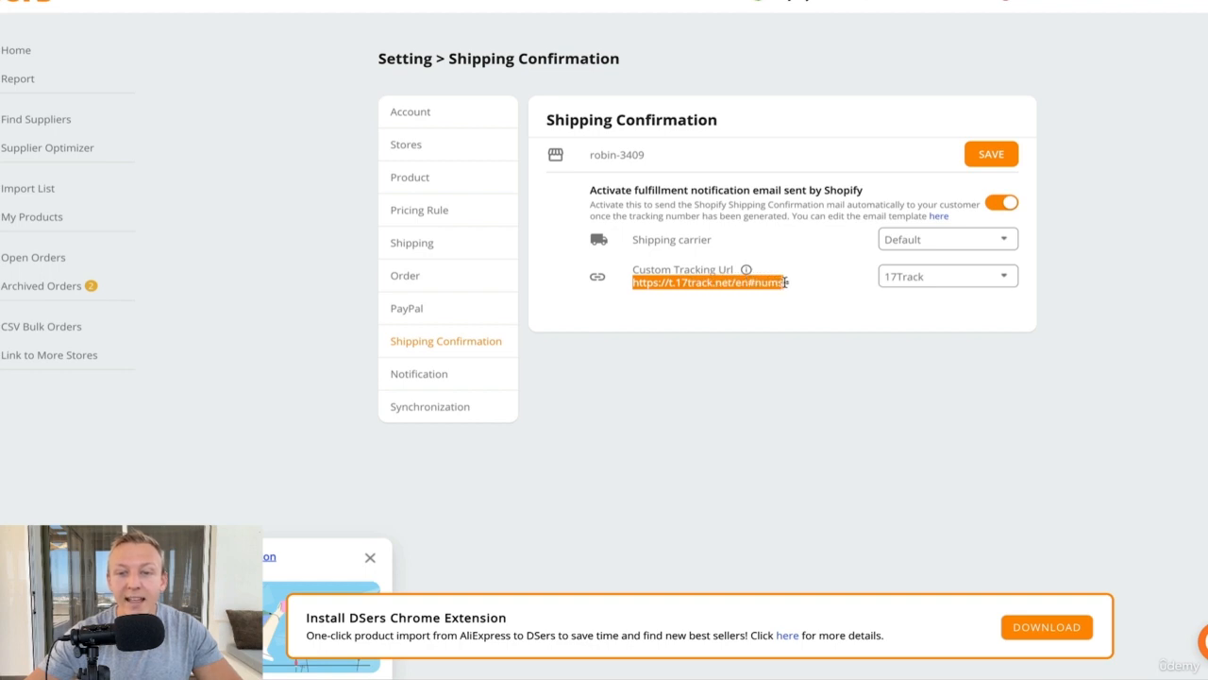
- Save the store's Shipping Confirmation settings and turn on the Inventory notification in the Notification settings
click(788, 289)
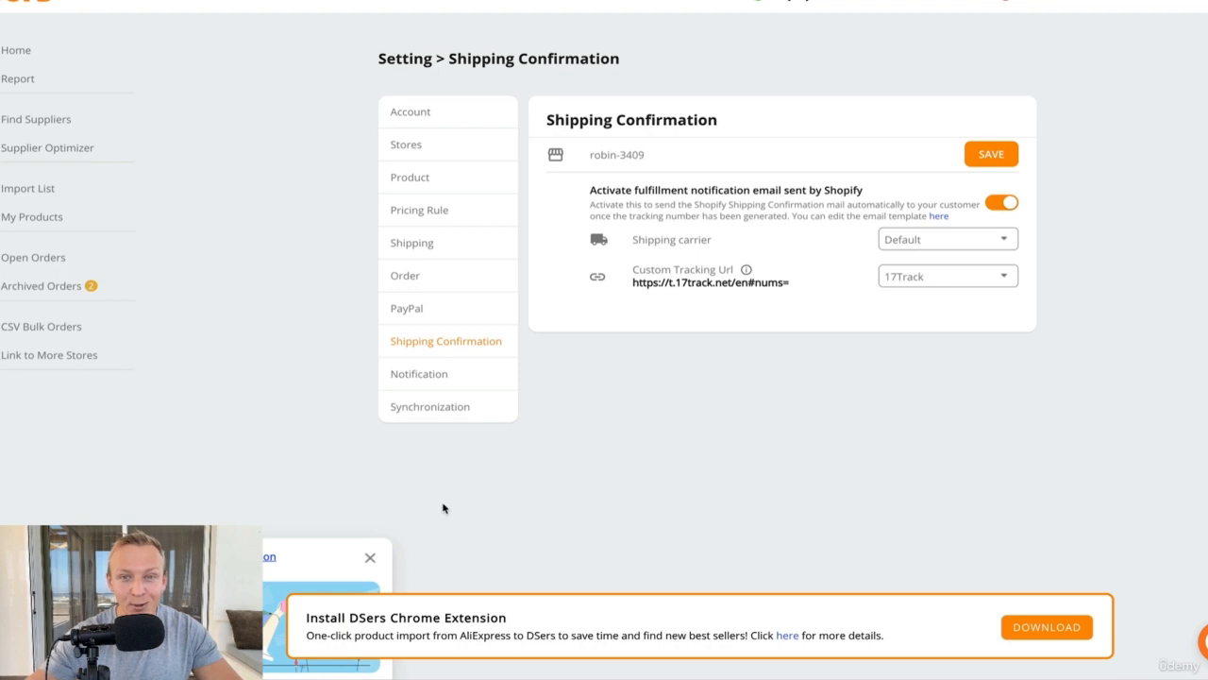
click(976, 157)
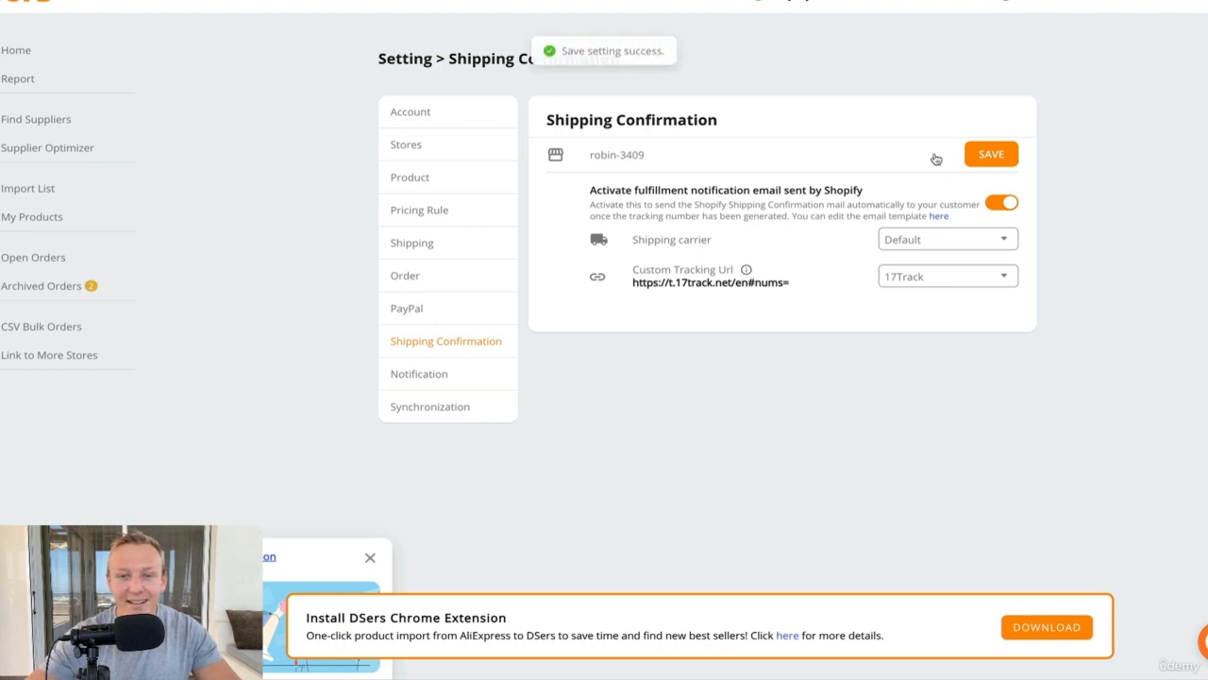
click(431, 374)
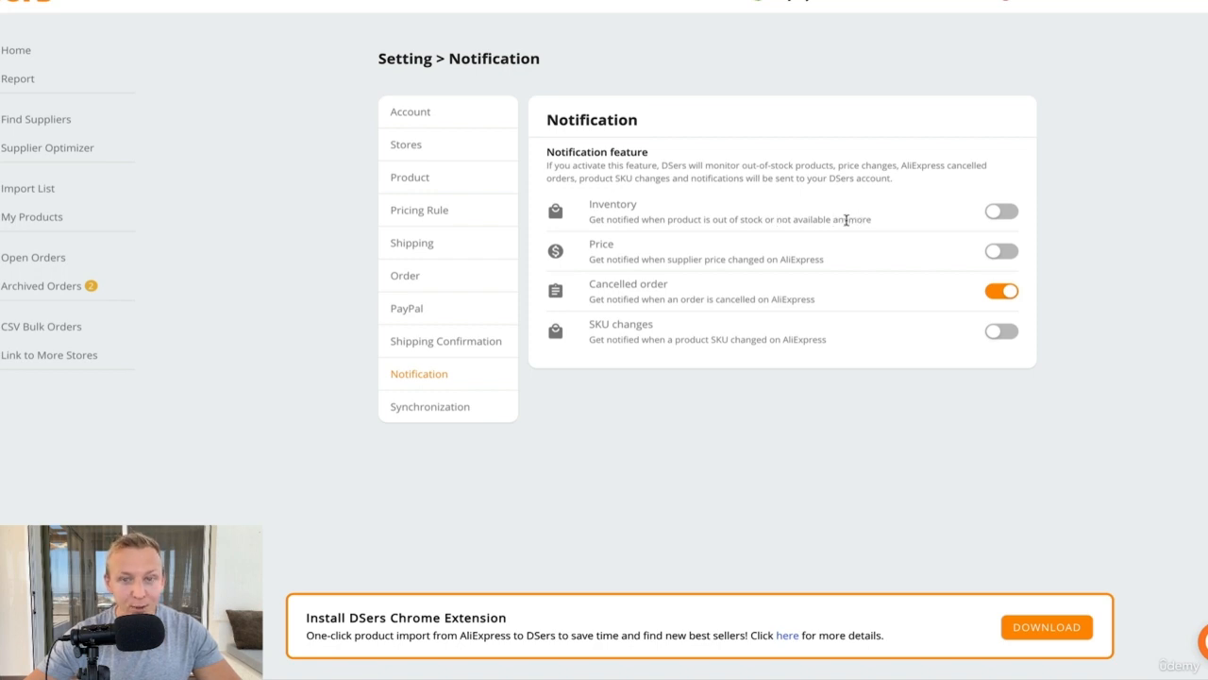
click(1001, 212)
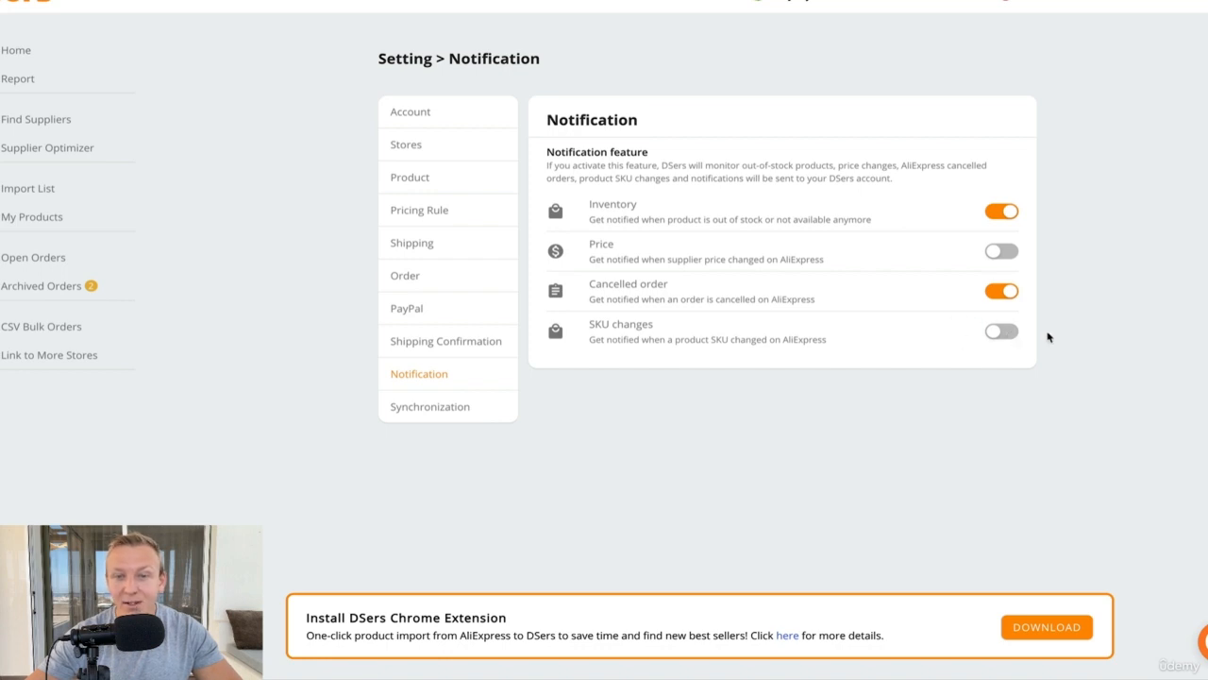
- In the Synchronization settings, choose Set quantity to zero on Shopify for both products and variants that are out of stock or no longer available
click(427, 406)
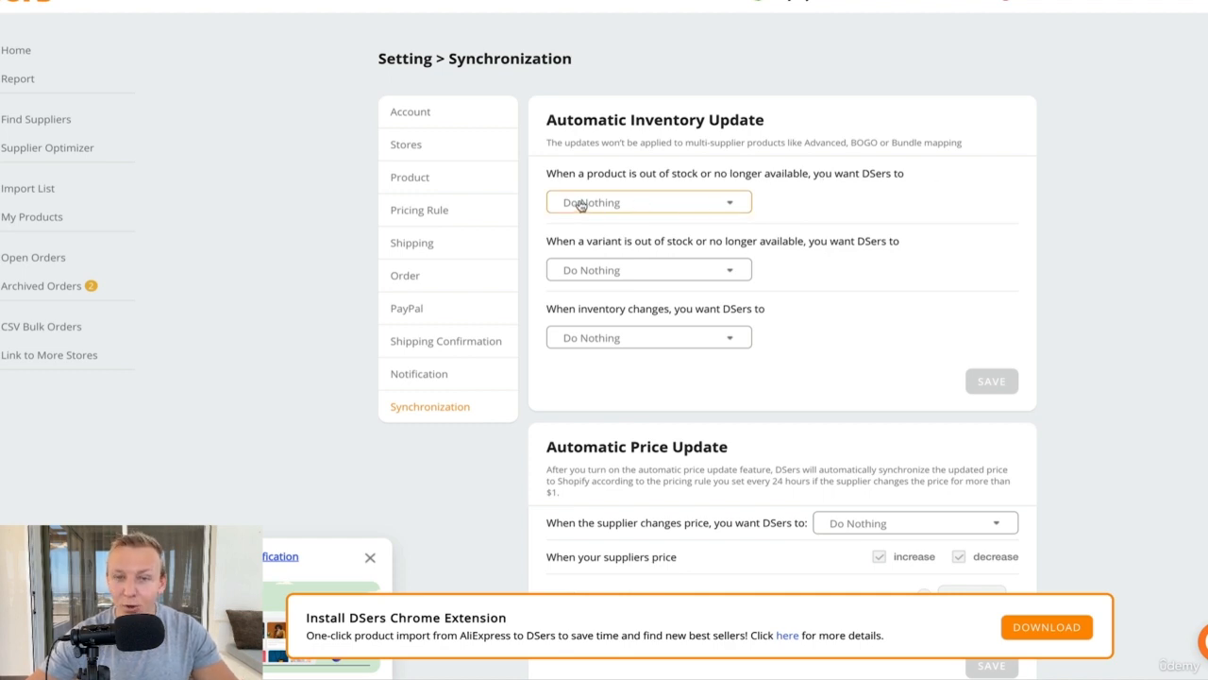
click(660, 200)
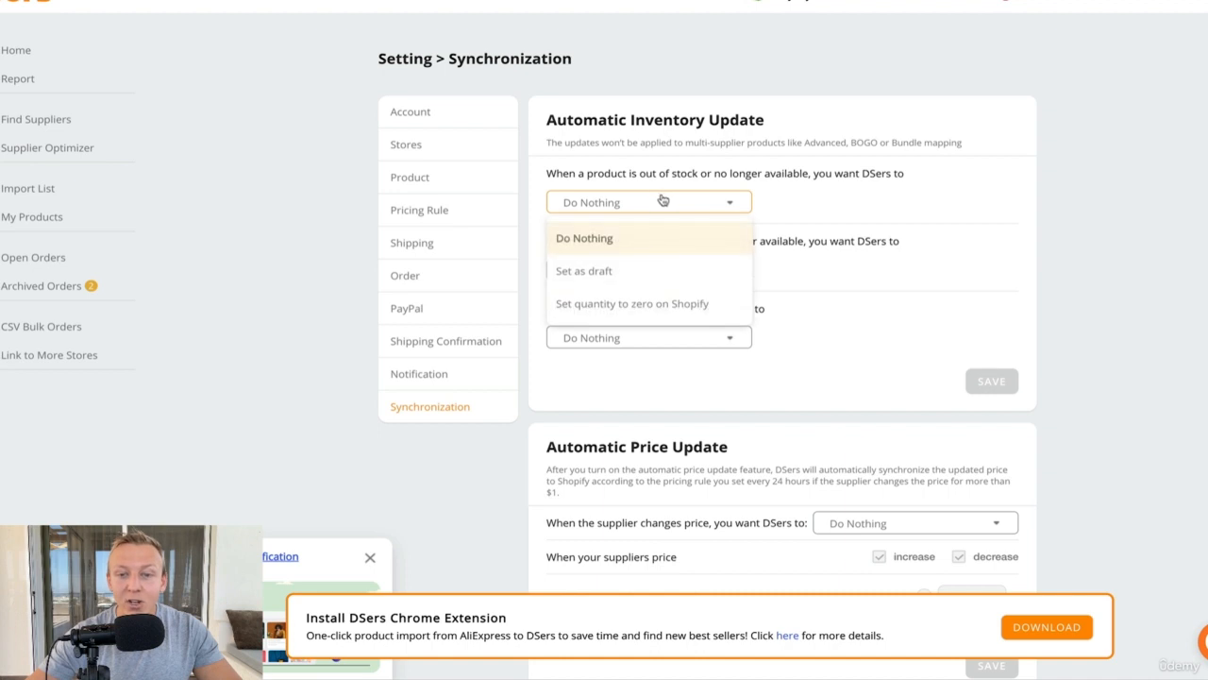
click(663, 307)
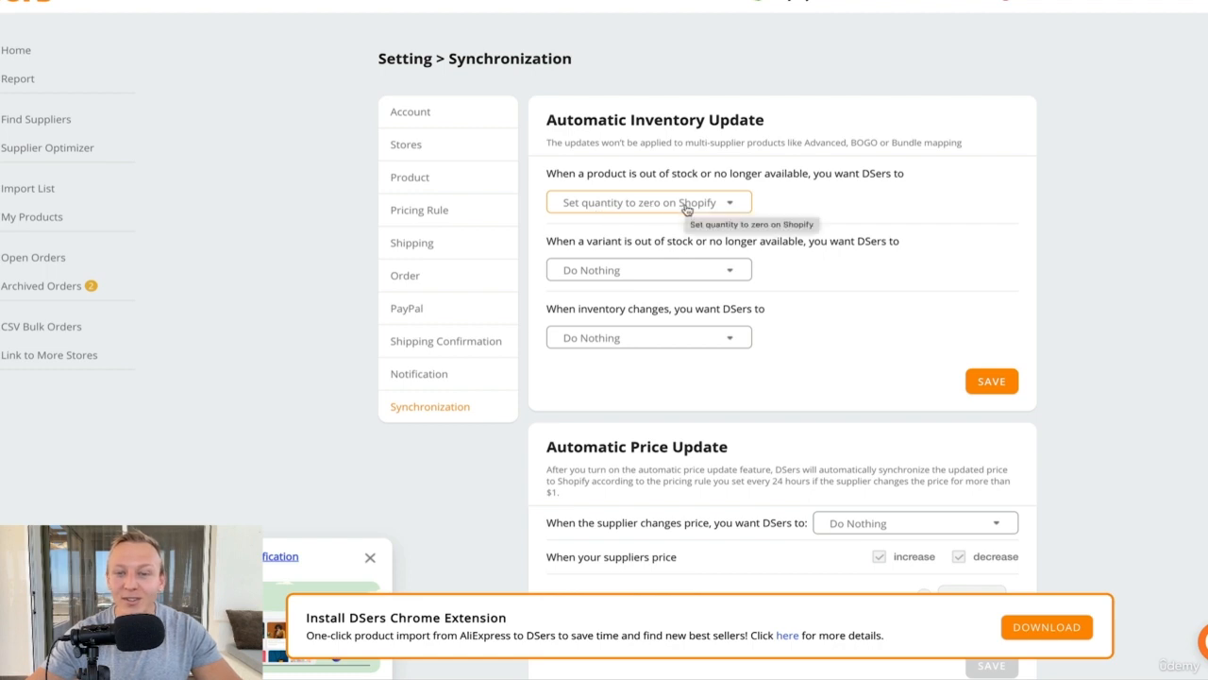
click(696, 275)
click(634, 374)
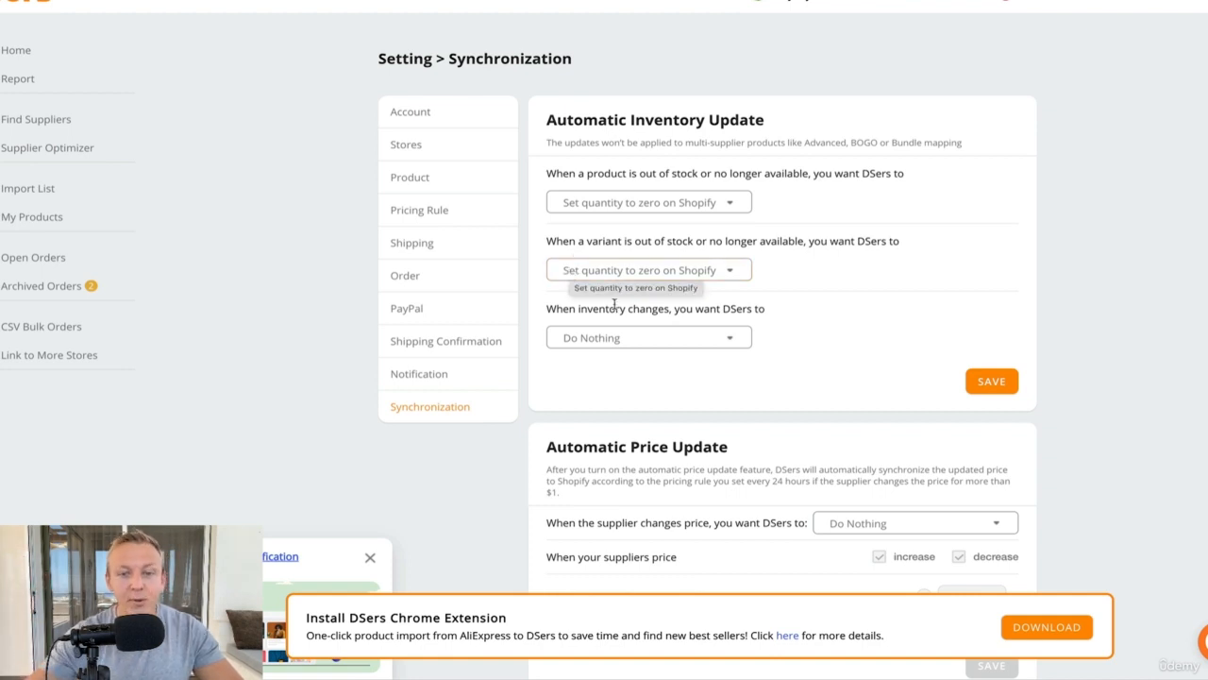
- Set inventory changes to Update to Shopify Automatically and save the Automatic Inventory Update settings
click(736, 337)
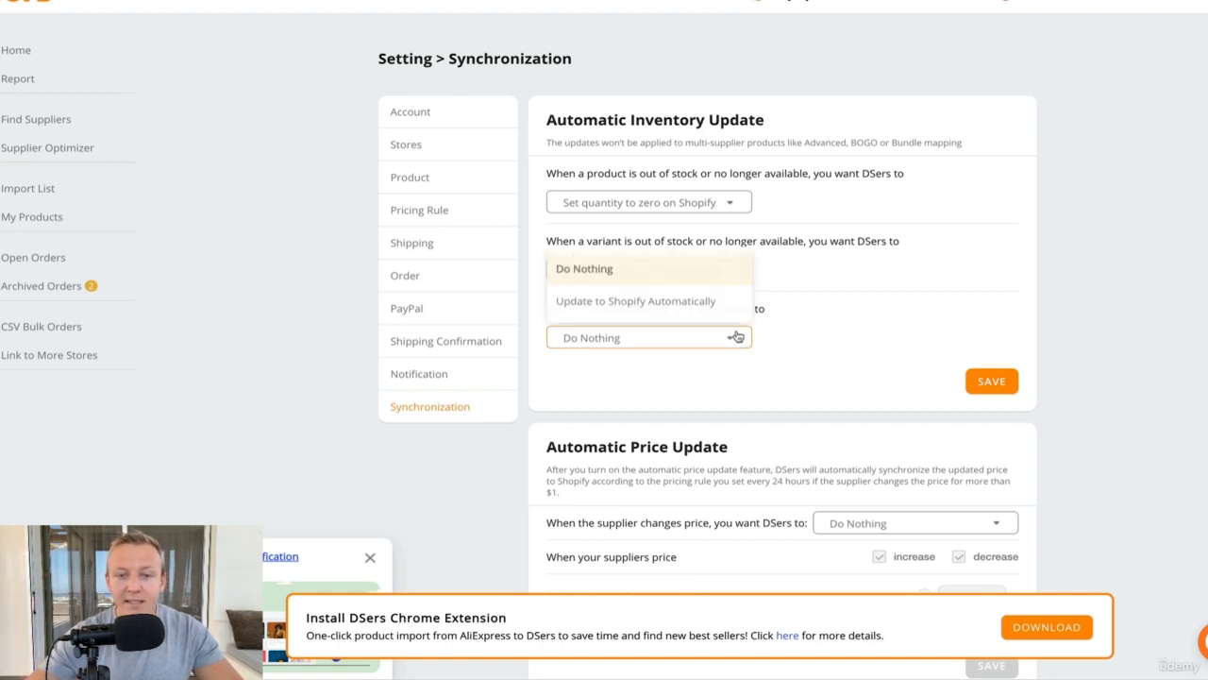
click(649, 309)
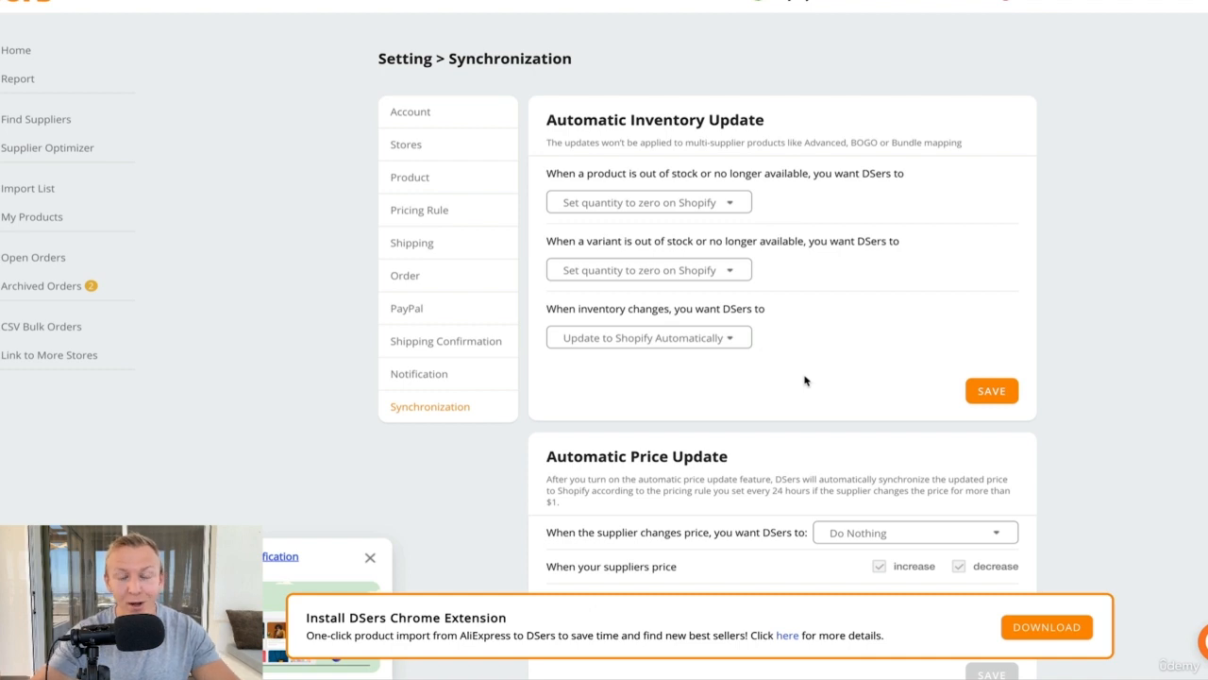
click(986, 396)
- Examine the Automatic Price Update, Update product price, Sync Shopify orders and Order Details Synchronization sections of the Synchronization settings
scroll(845, 367, down, 3)
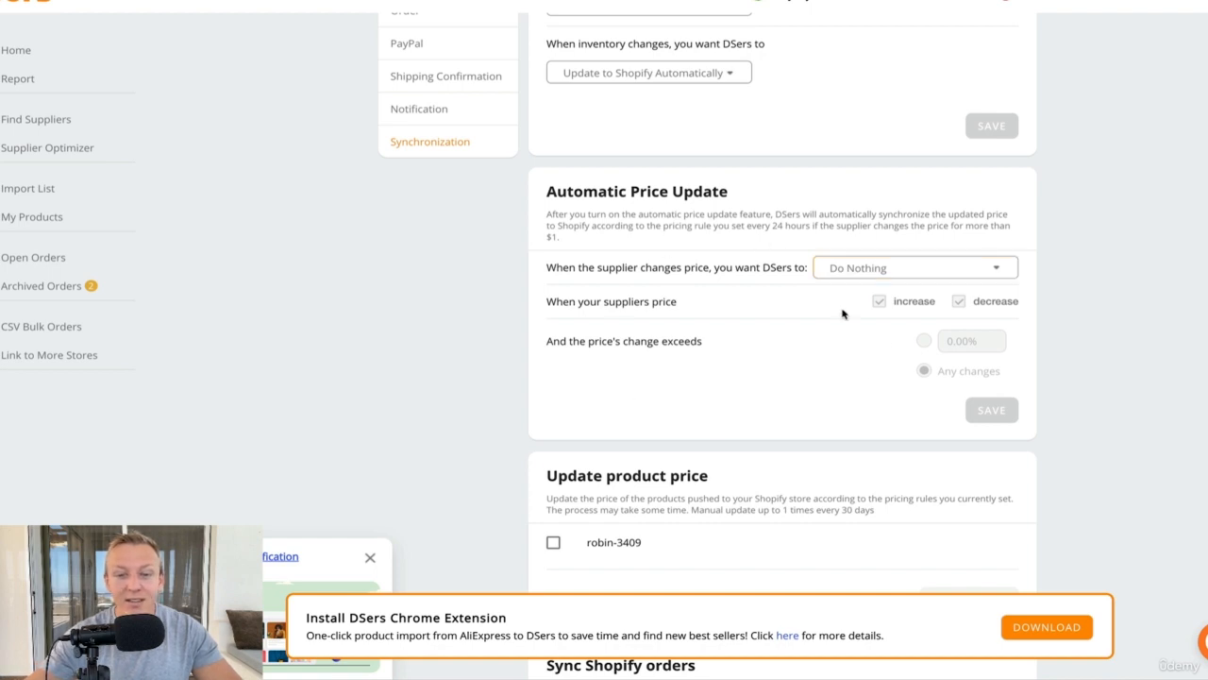
scroll(680, 297, down, 3)
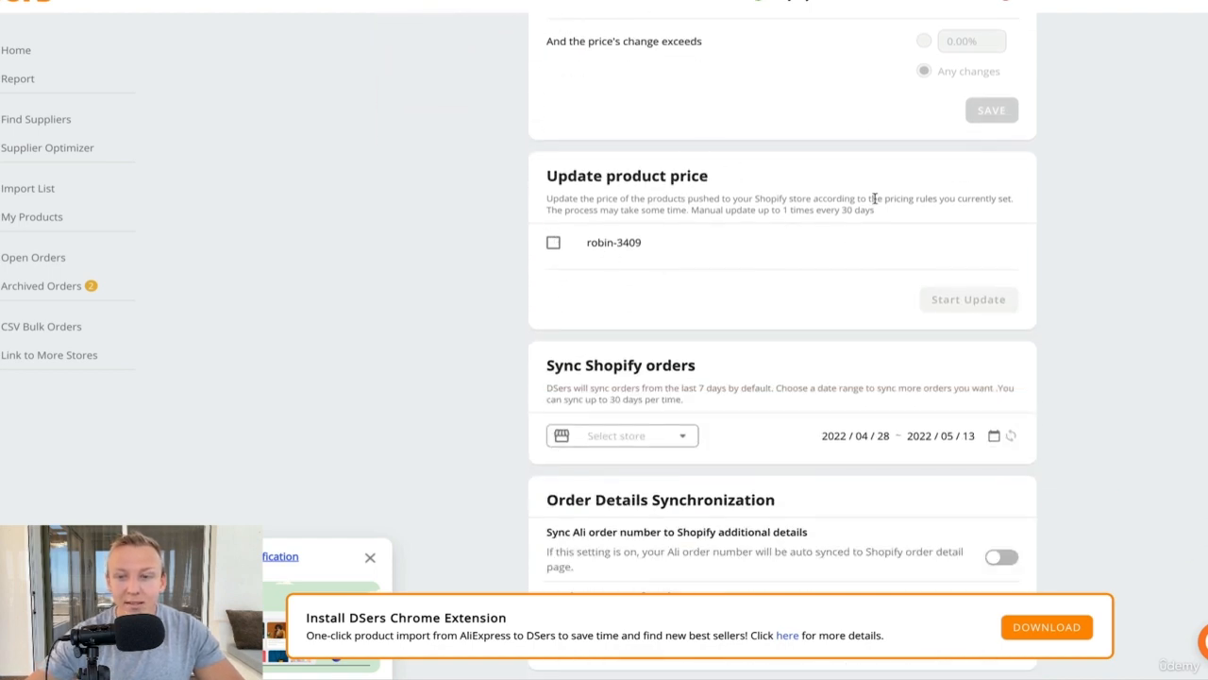
scroll(614, 239, up, 2)
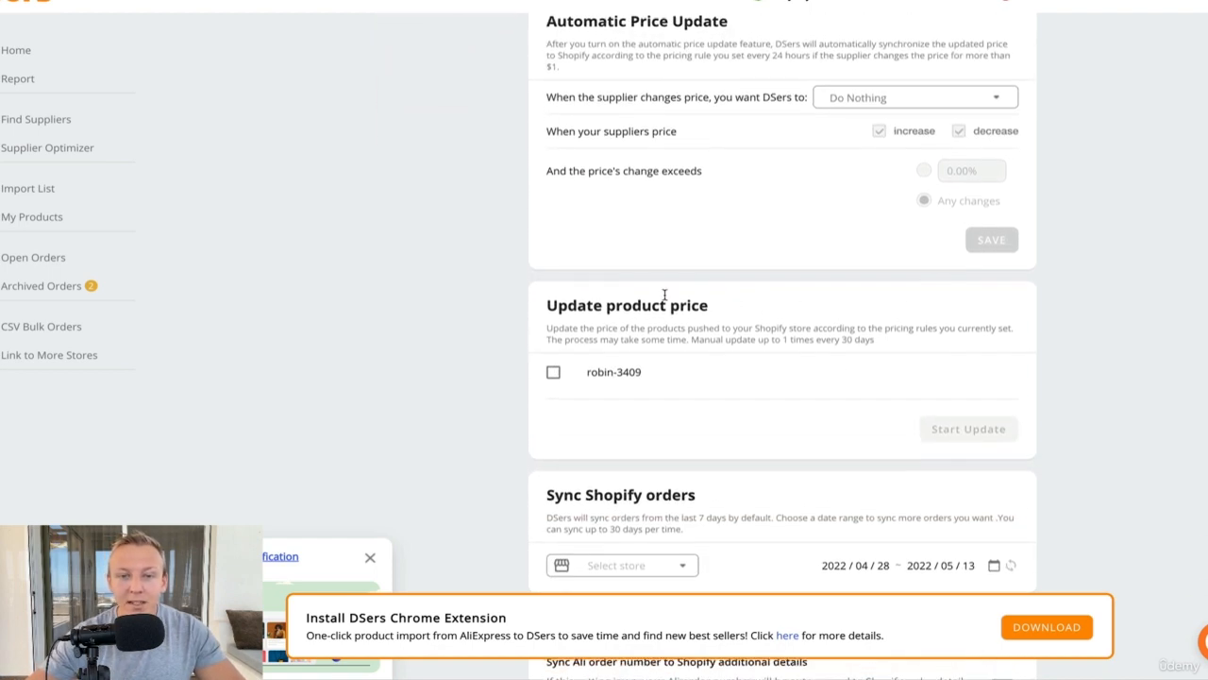
scroll(774, 202, down, 4)
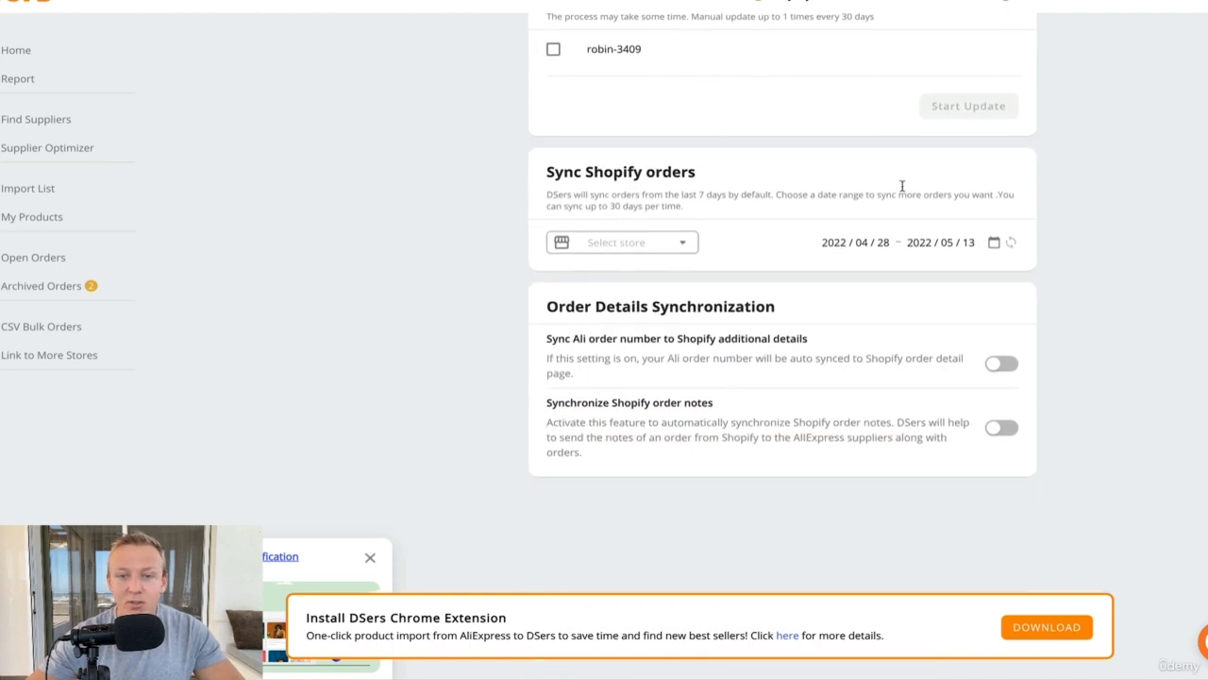
drag(574, 338, 801, 336)
click(833, 348)
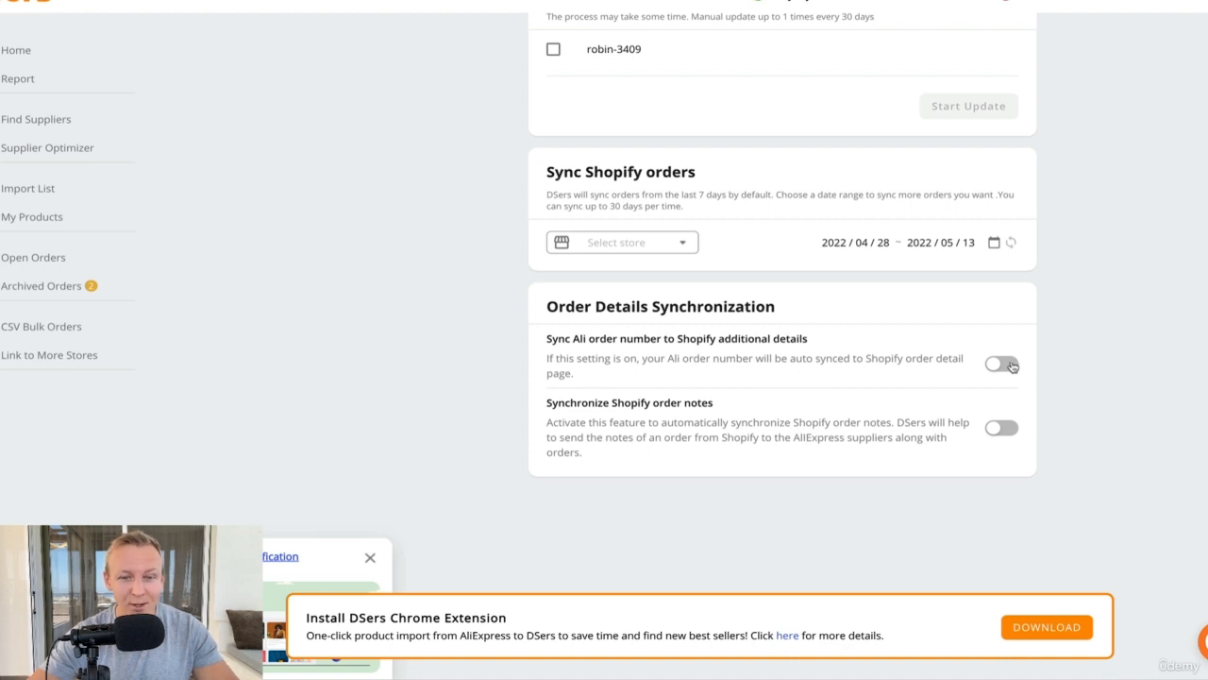
drag(725, 404, 546, 403)
click(557, 401)
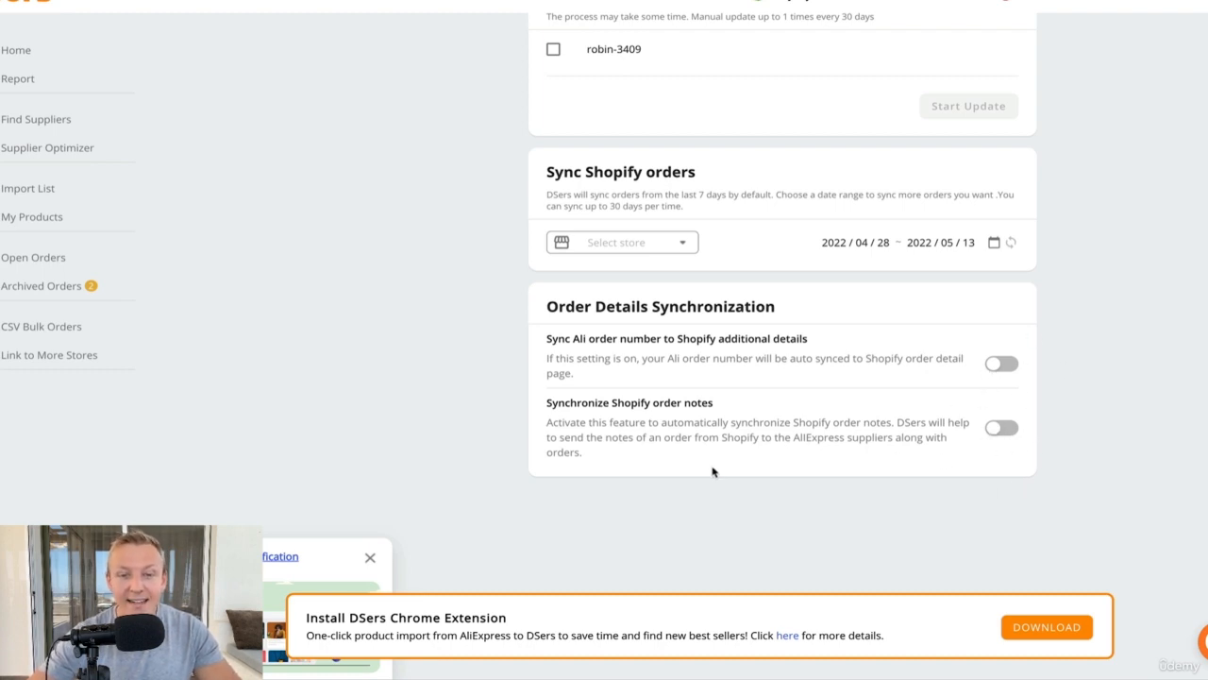
scroll(823, 379, up, 5)
scroll(823, 381, up, 2)
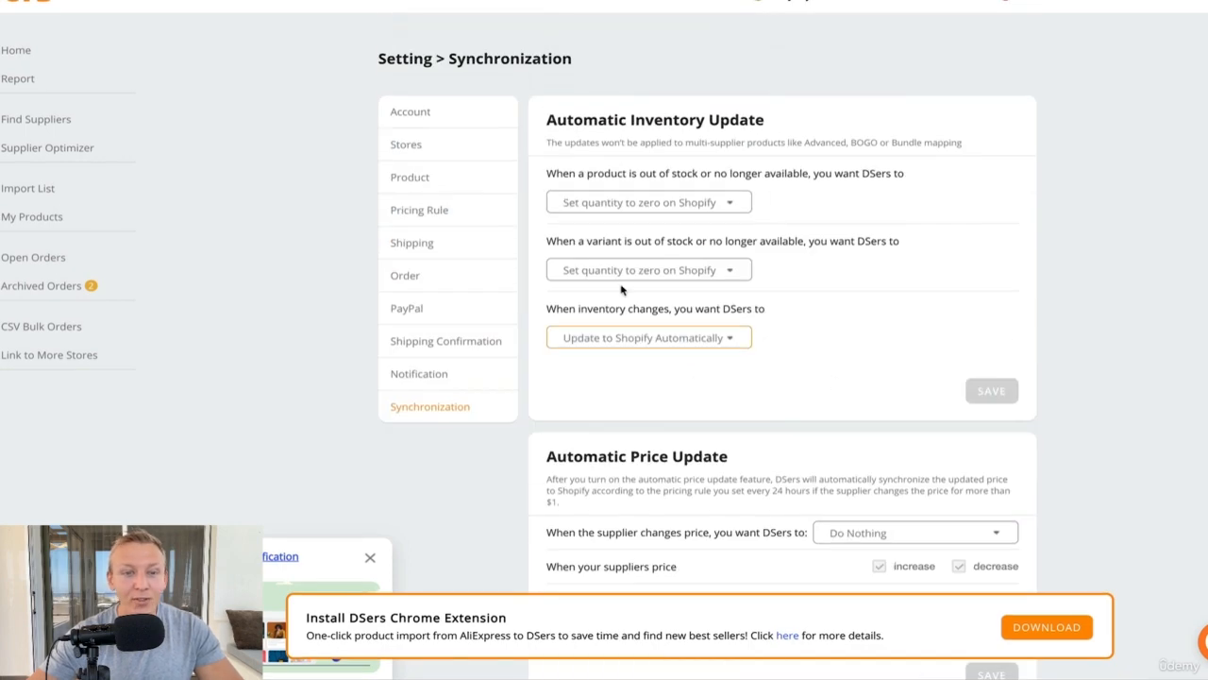